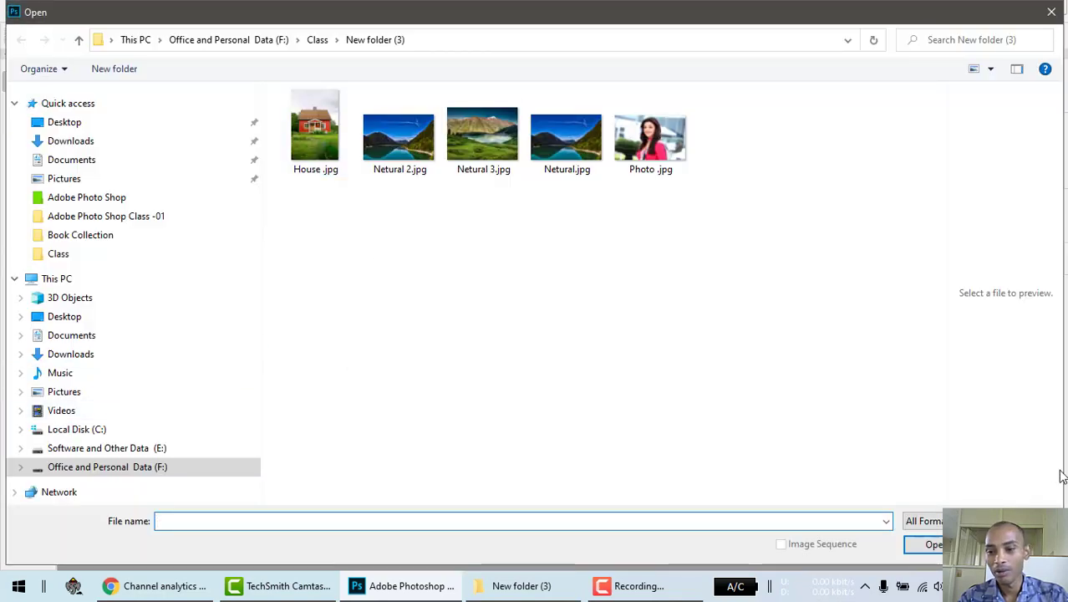
click(1015, 544)
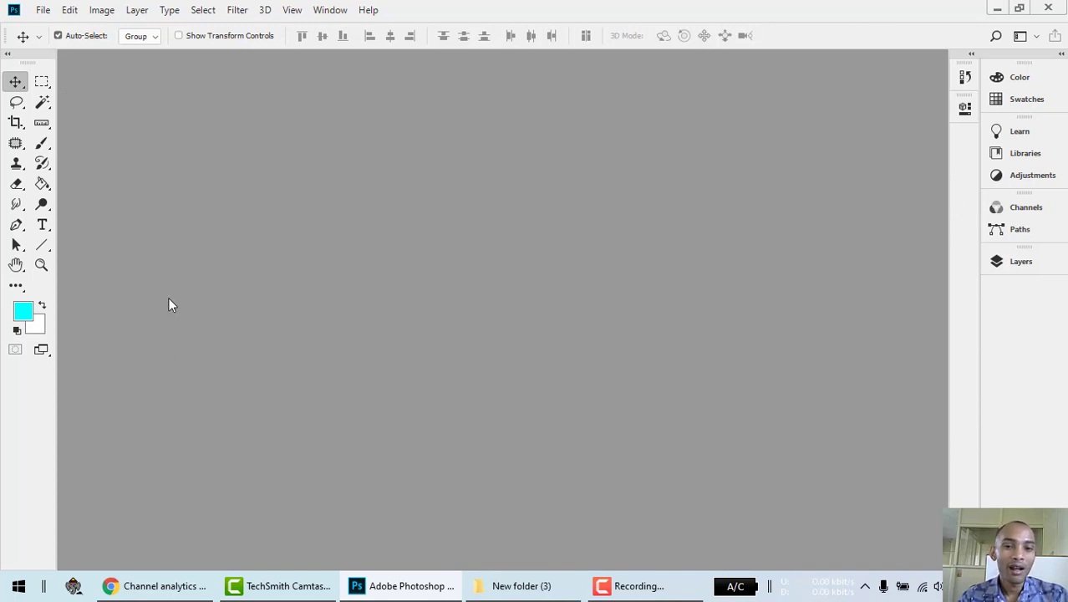
double_click(411, 268)
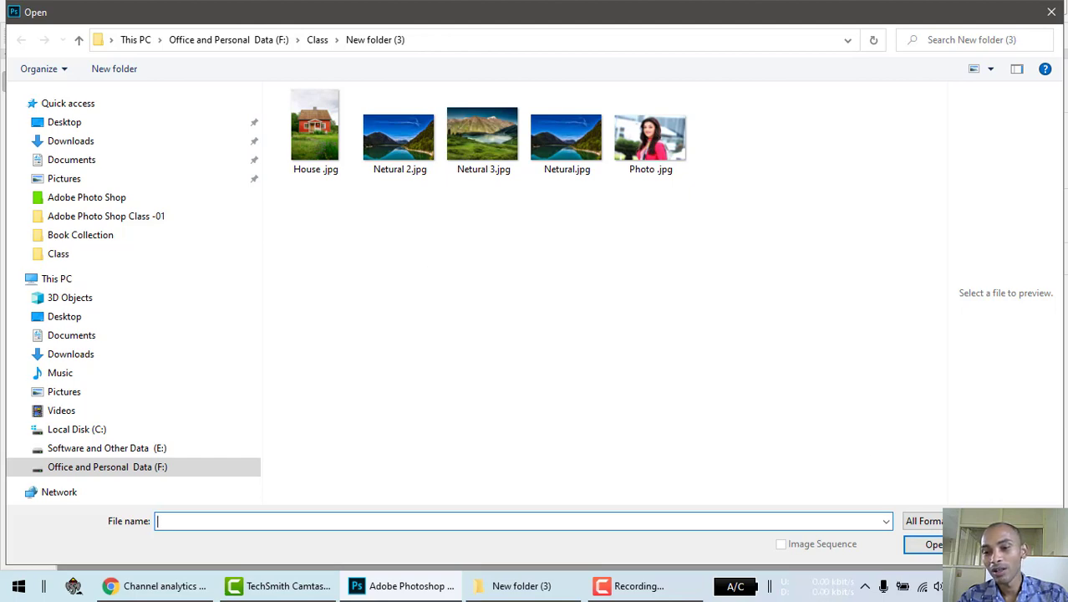
key(Escape)
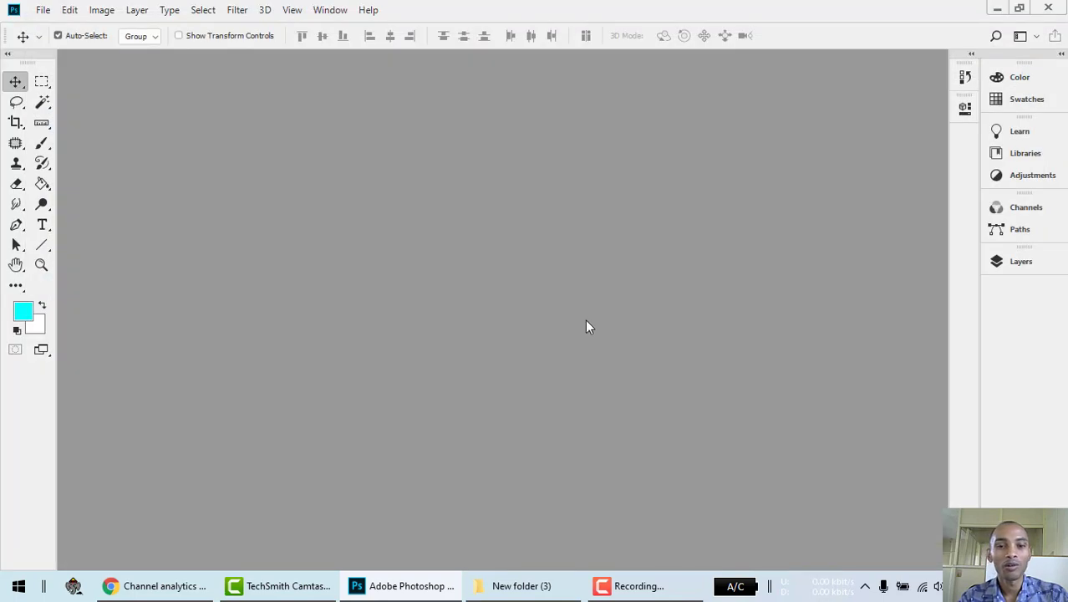
double_click(585, 321)
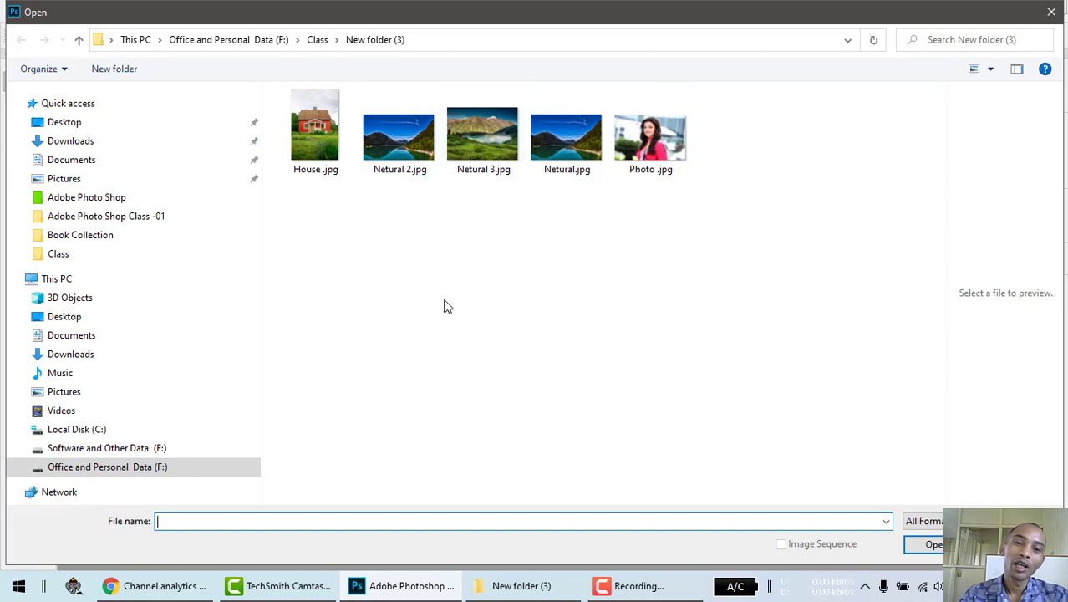
key(Escape)
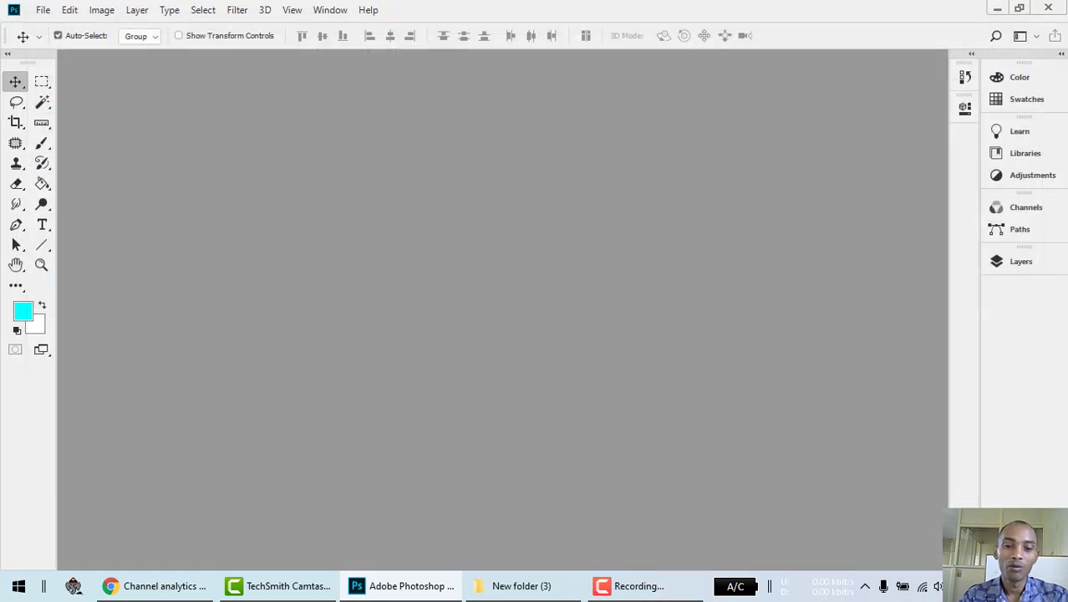
Switch to the New folder (3) window in File Explorer and select House .jpg, Netural 3.jpg and Photo .jpg together
click(521, 586)
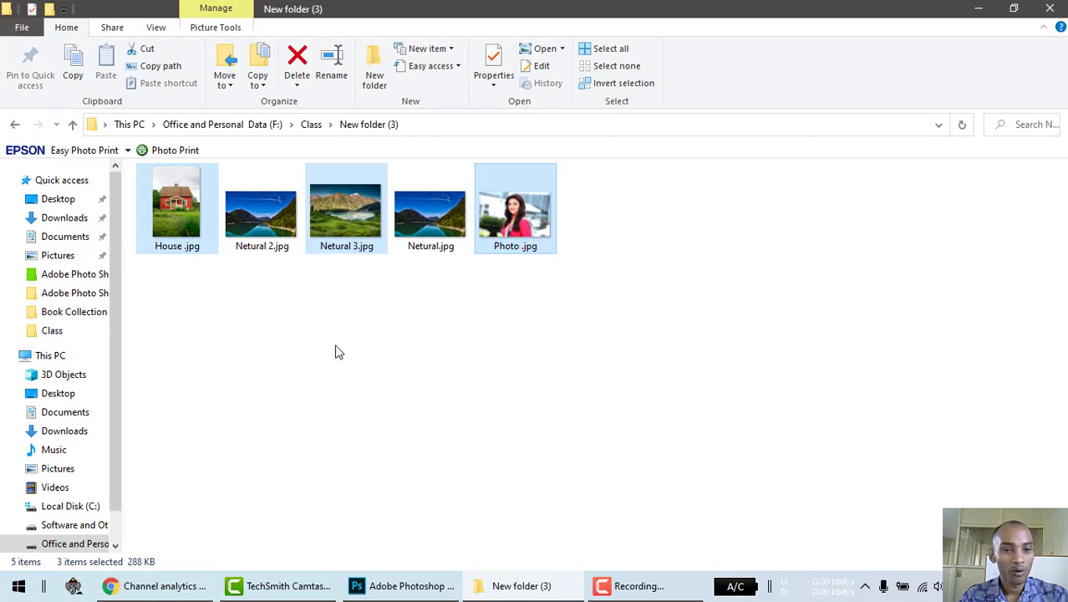
click(184, 302)
click(162, 227)
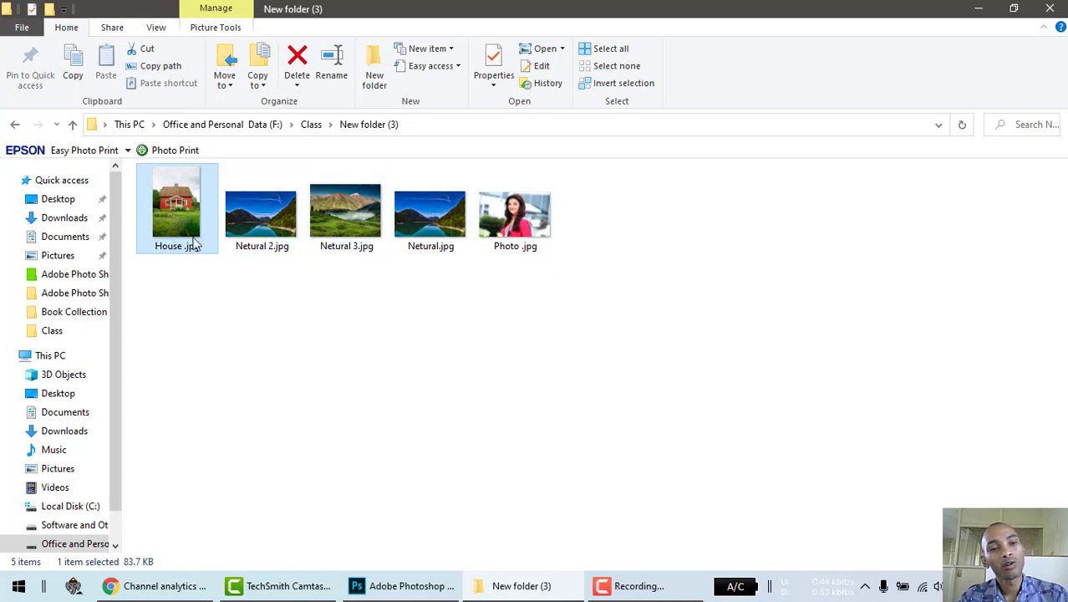
drag(180, 209, 168, 239)
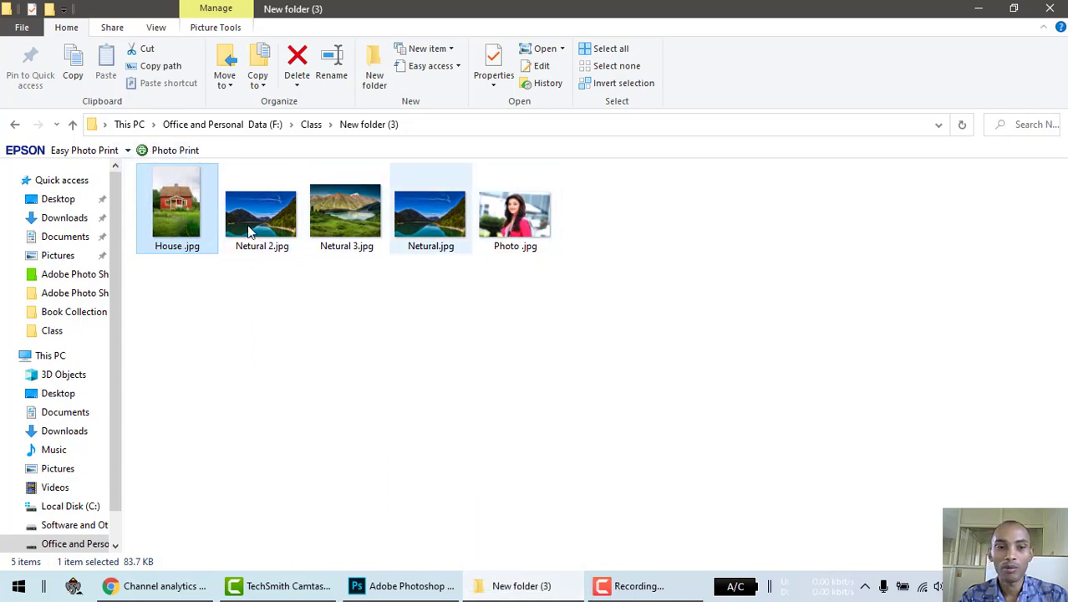
mouse_move(548, 210)
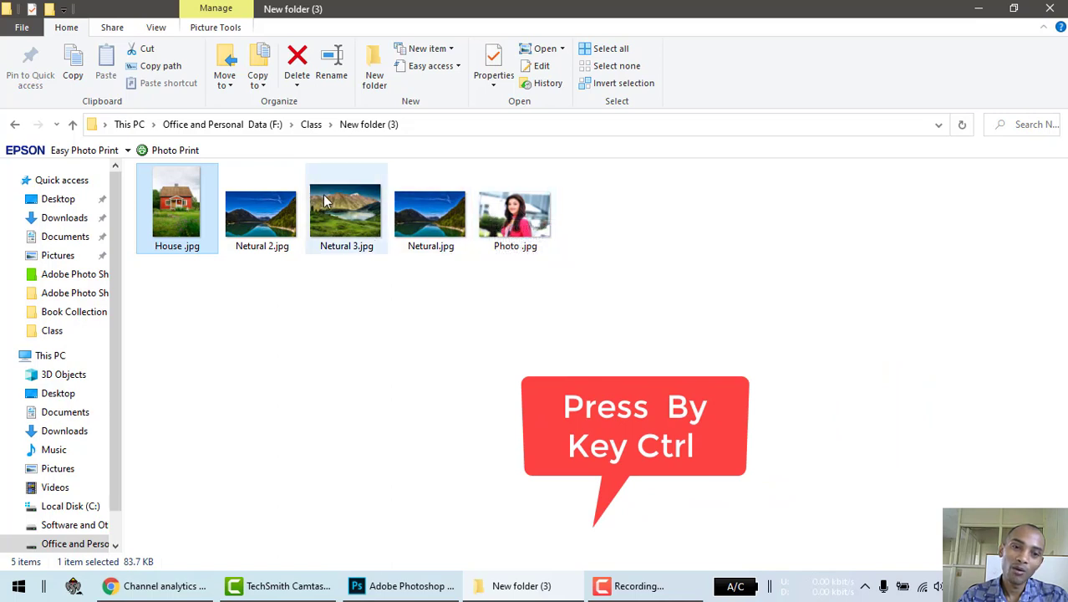
ctrl+click(358, 213)
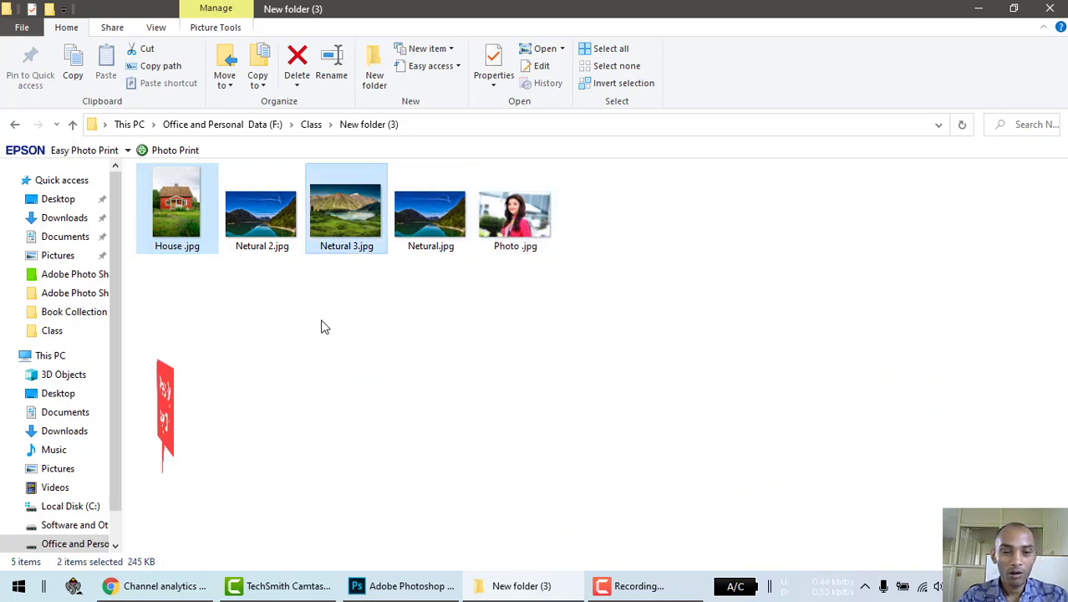
ctrl+click(535, 230)
Load the selected files into Photoshop and open all three images from Camera Raw
drag(533, 226, 466, 219)
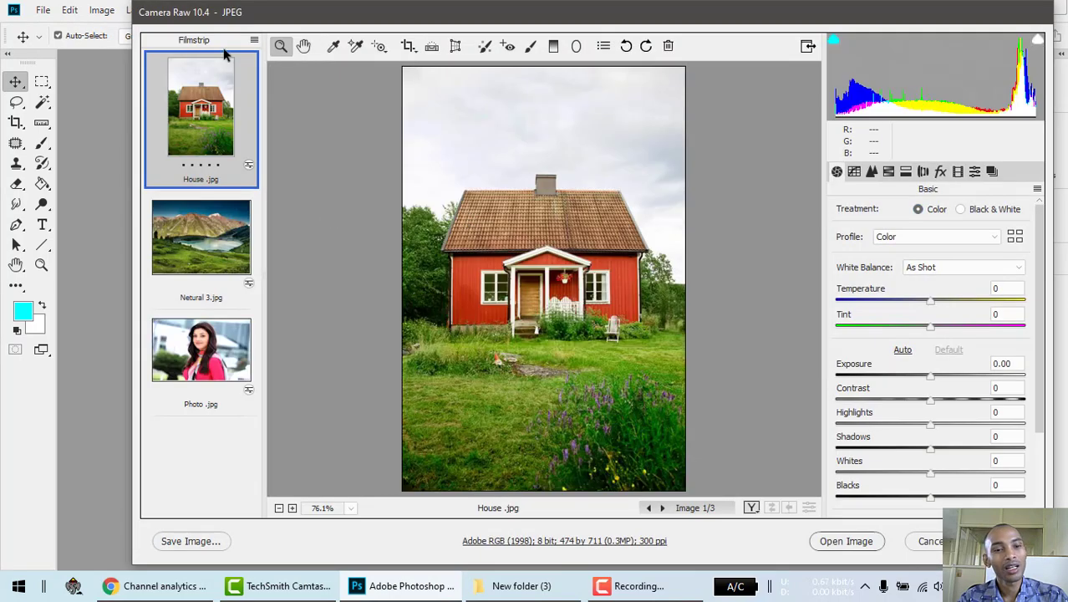
key(ctrl+a)
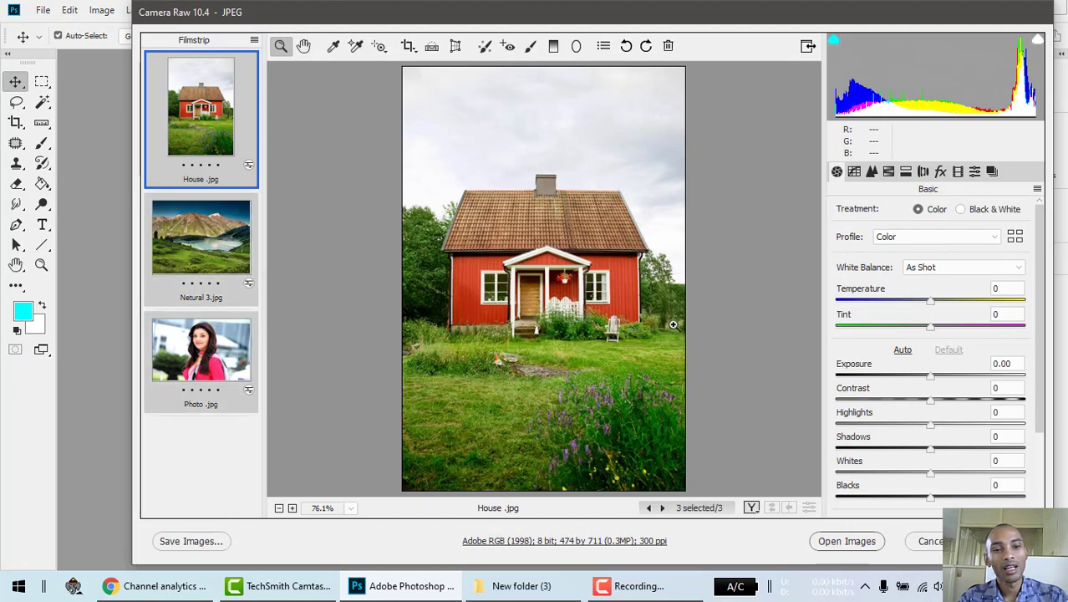
click(847, 542)
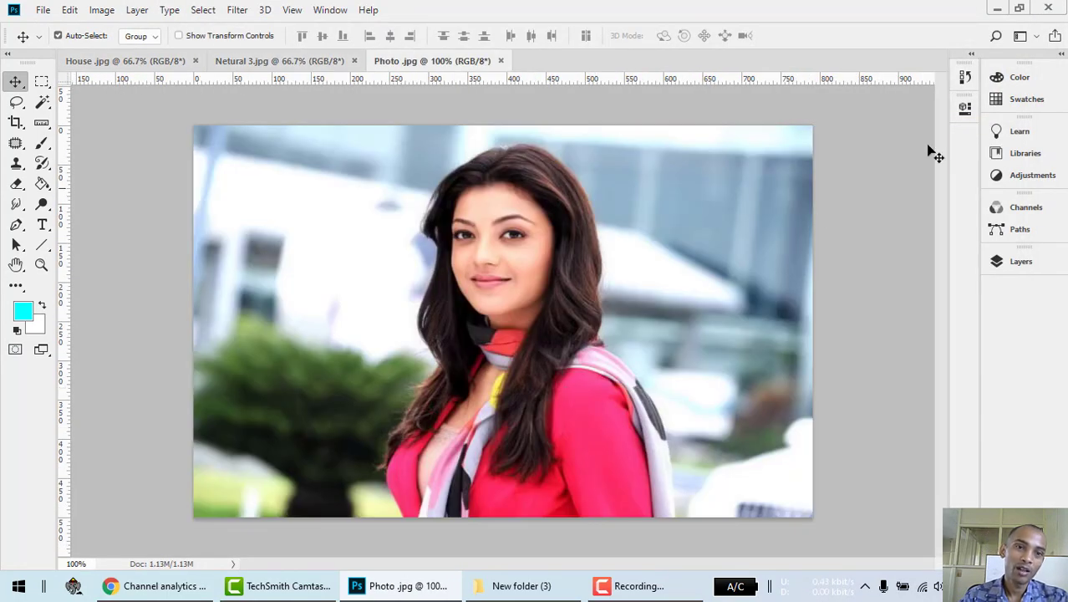
Look through the open House .jpg, Netural 3.jpg and Photo .jpg documents, ending on Photo .jpg
click(148, 66)
click(338, 66)
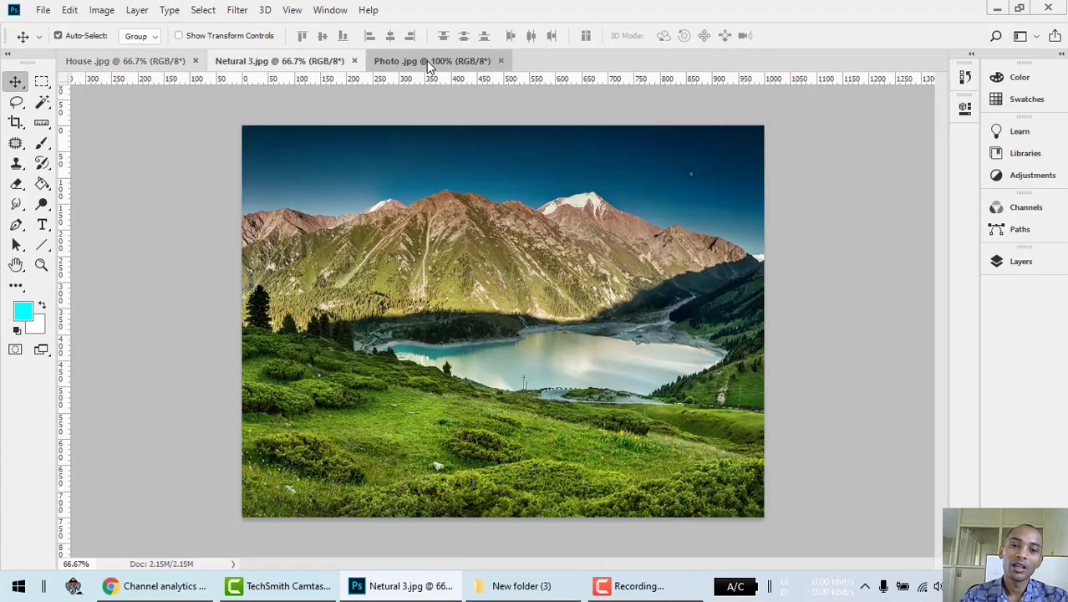
click(431, 63)
click(258, 61)
click(177, 62)
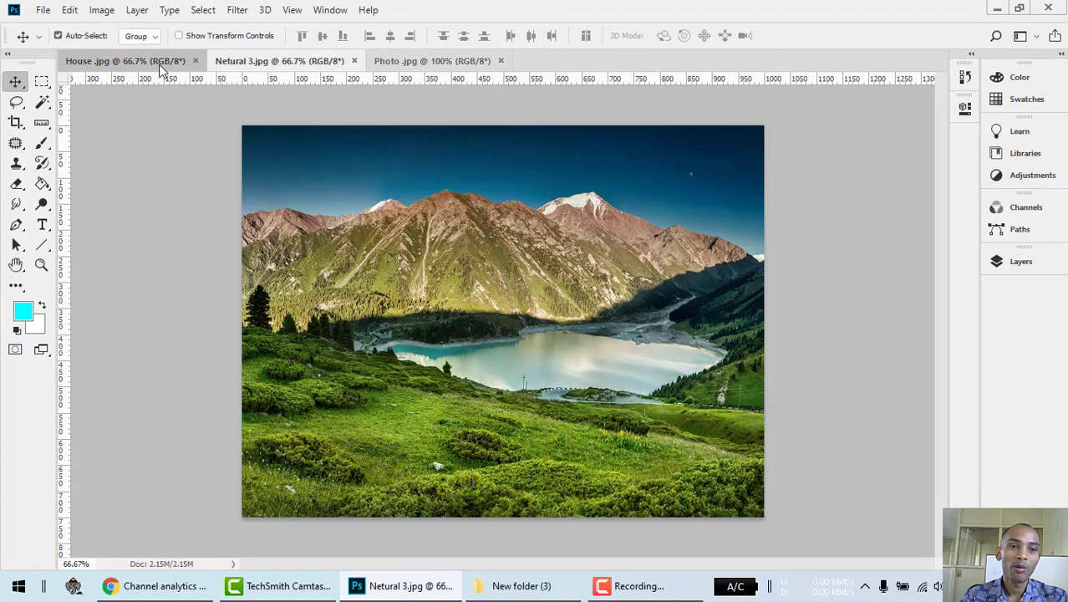
click(276, 61)
click(421, 62)
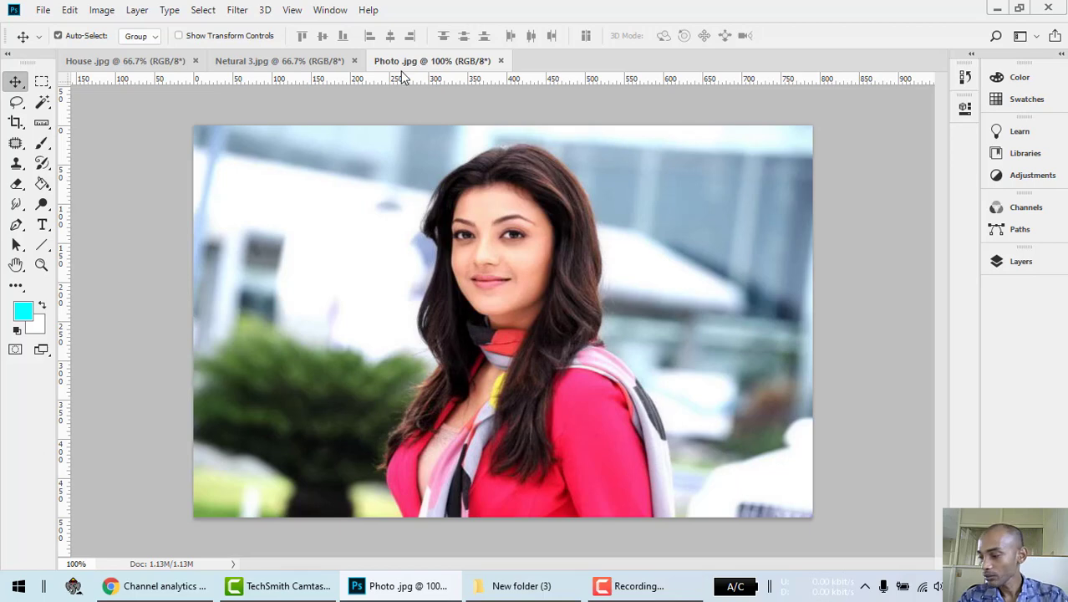
click(263, 62)
click(410, 64)
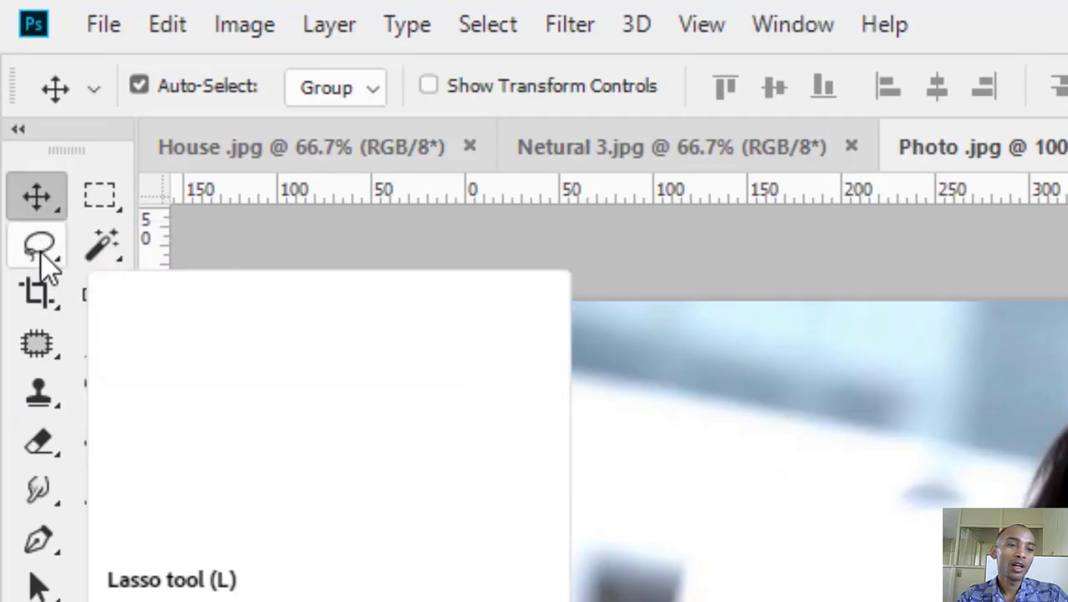
Select the woman in Photo .jpg by tracing a closed freehand outline around her hair, shoulders and jacket with the Lasso Tool
click(40, 251)
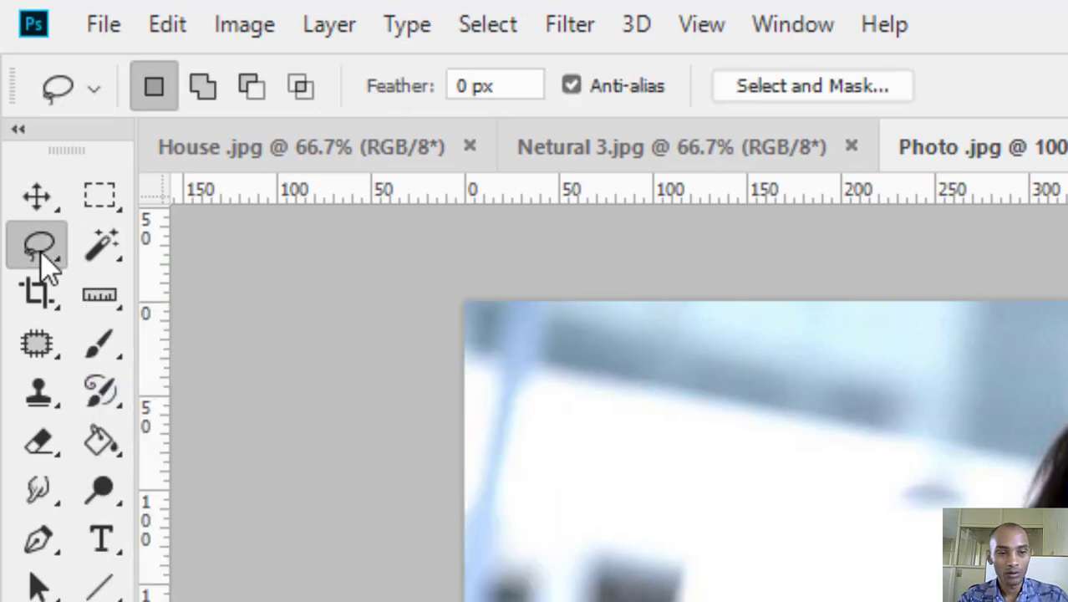
right_click(54, 243)
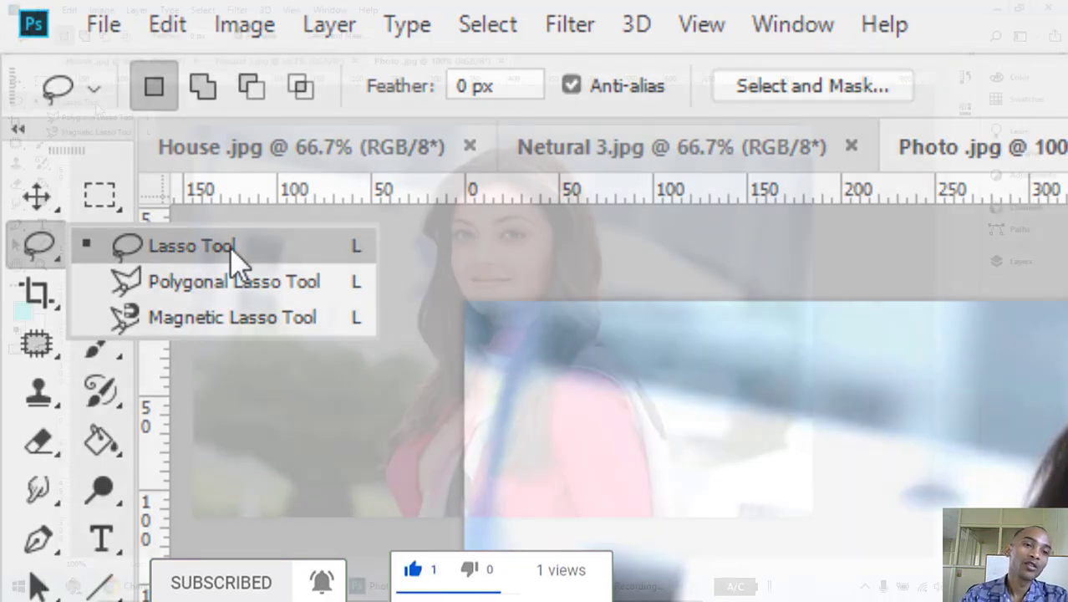
click(232, 247)
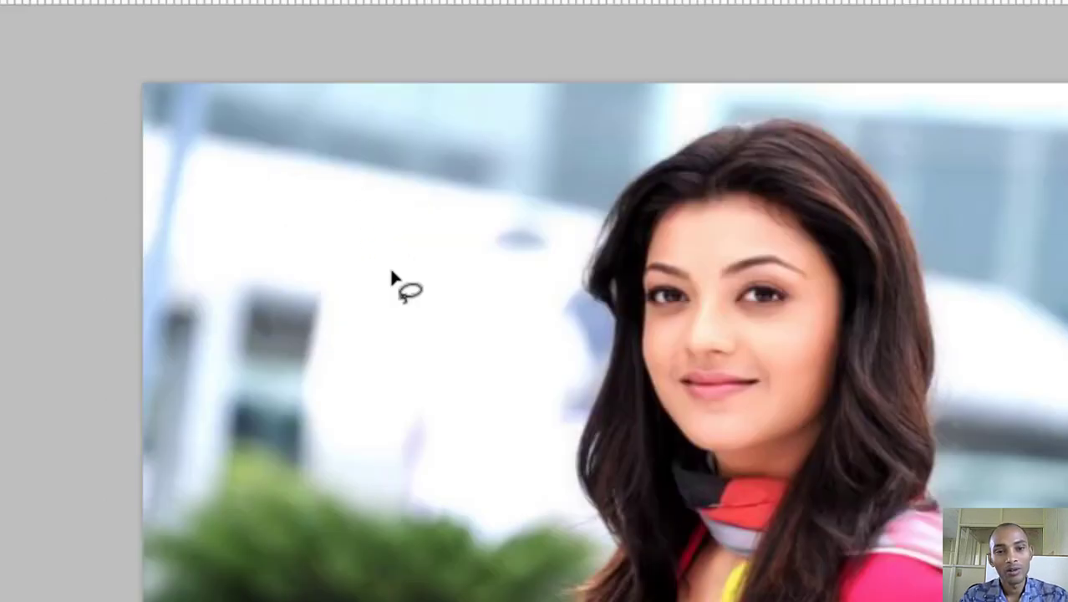
key(z)
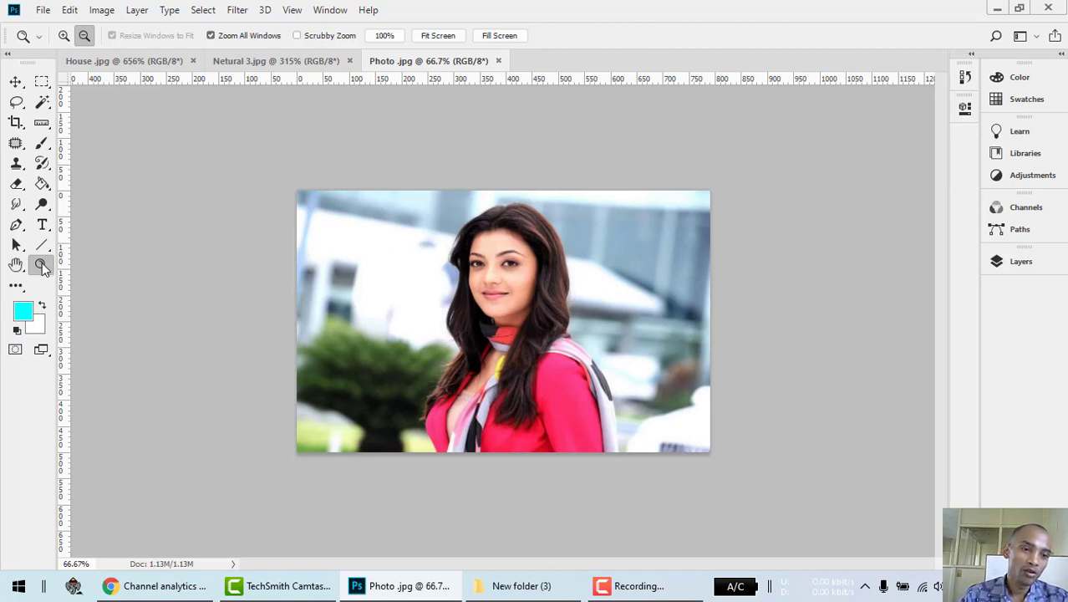
click(62, 37)
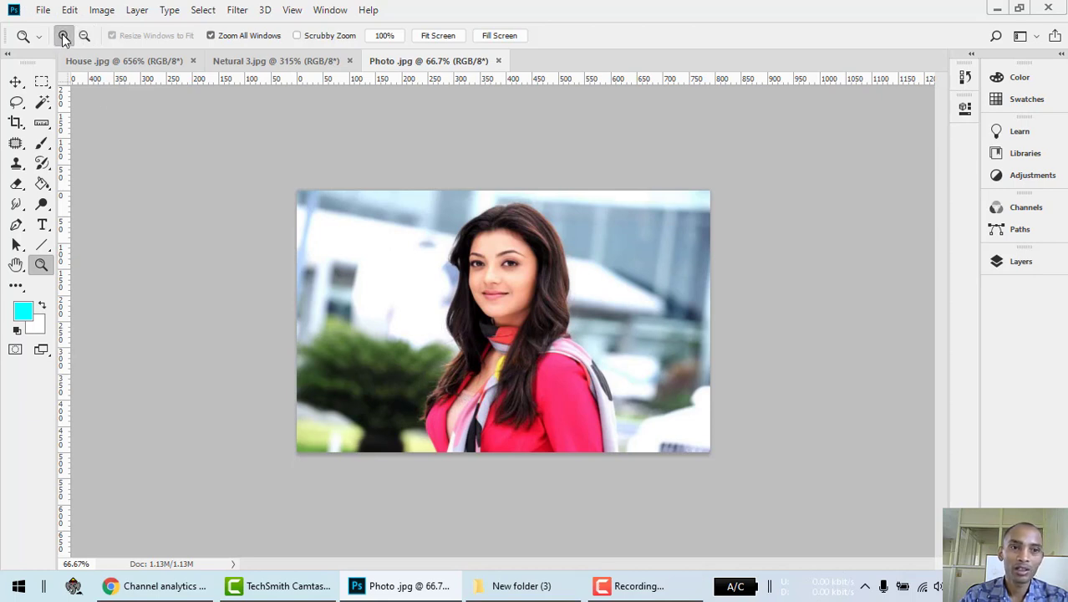
click(520, 332)
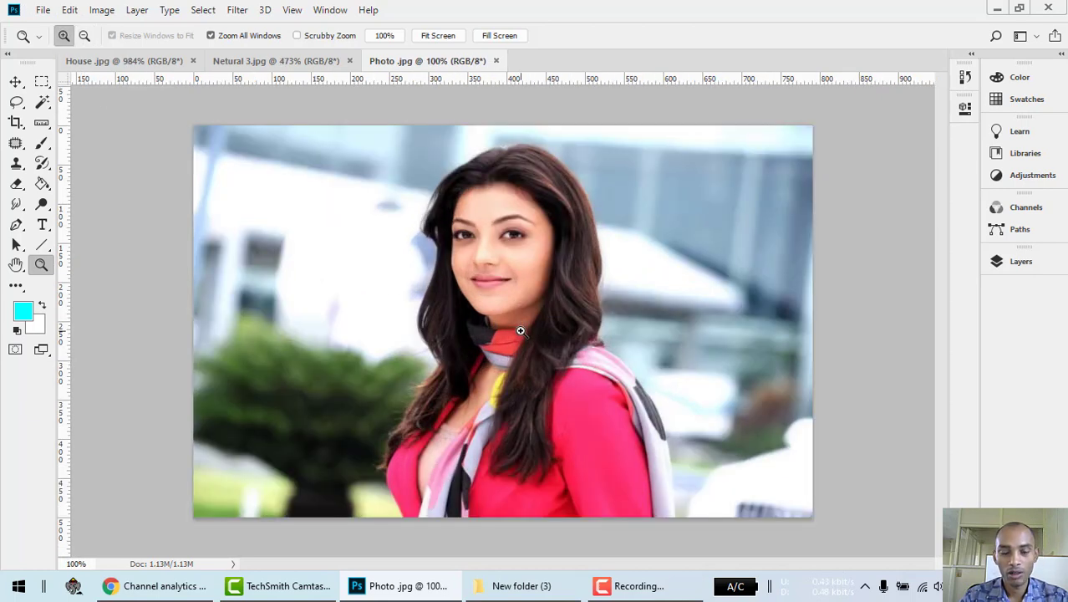
click(520, 332)
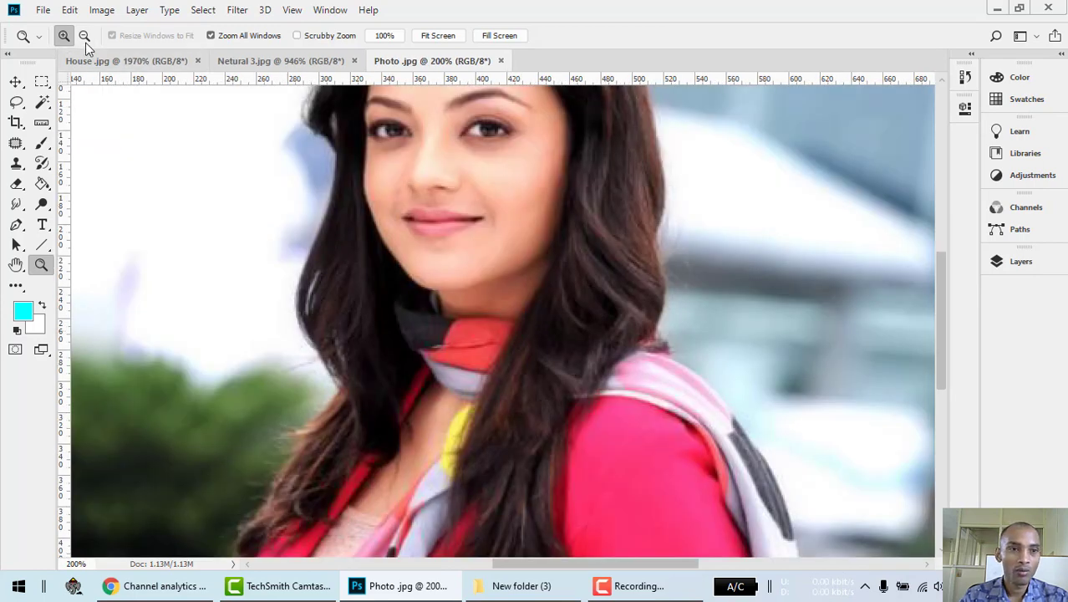
click(521, 332)
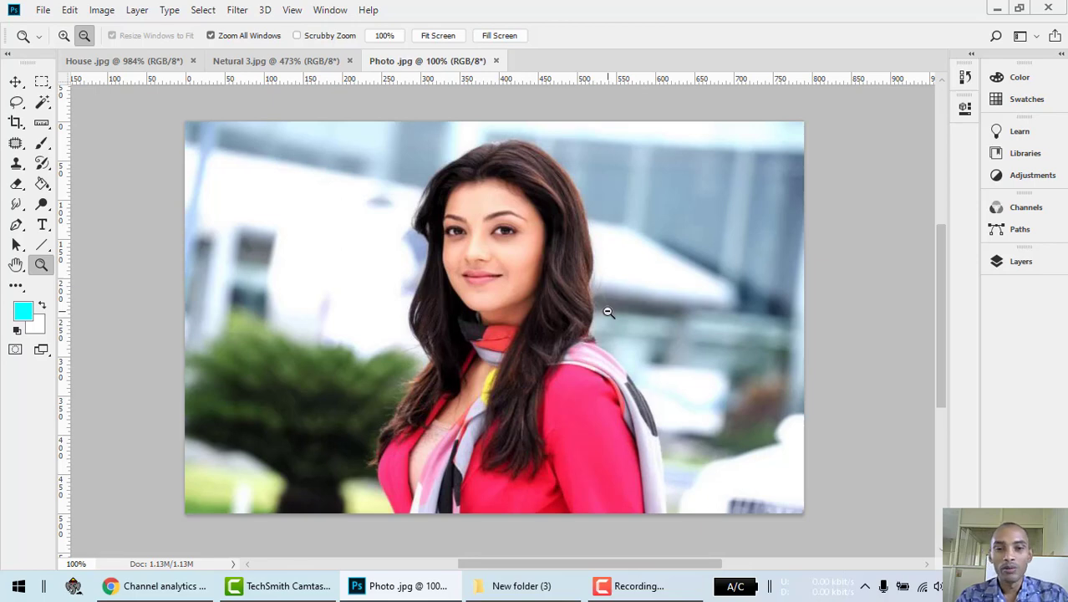
click(16, 101)
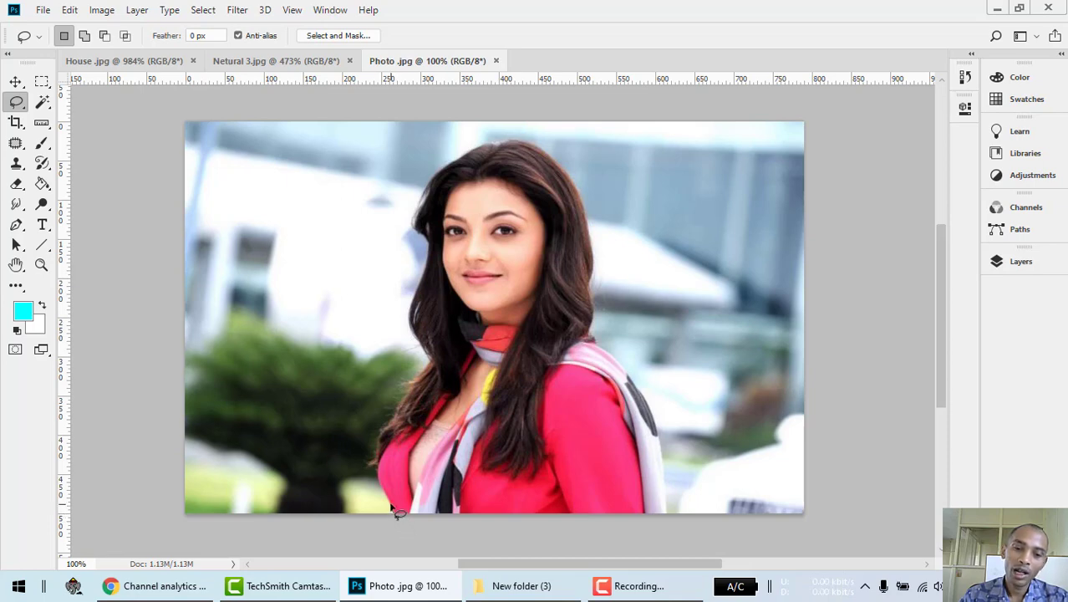
mouse_move(390, 503)
mouse_down()
mouse_move(376, 437)
mouse_move(432, 365)
mouse_move(413, 316)
mouse_move(429, 261)
mouse_move(417, 221)
mouse_move(431, 185)
mouse_move(474, 150)
mouse_move(541, 148)
mouse_move(586, 201)
mouse_move(595, 339)
mouse_move(654, 422)
mouse_move(669, 513)
mouse_move(410, 520)
mouse_up()
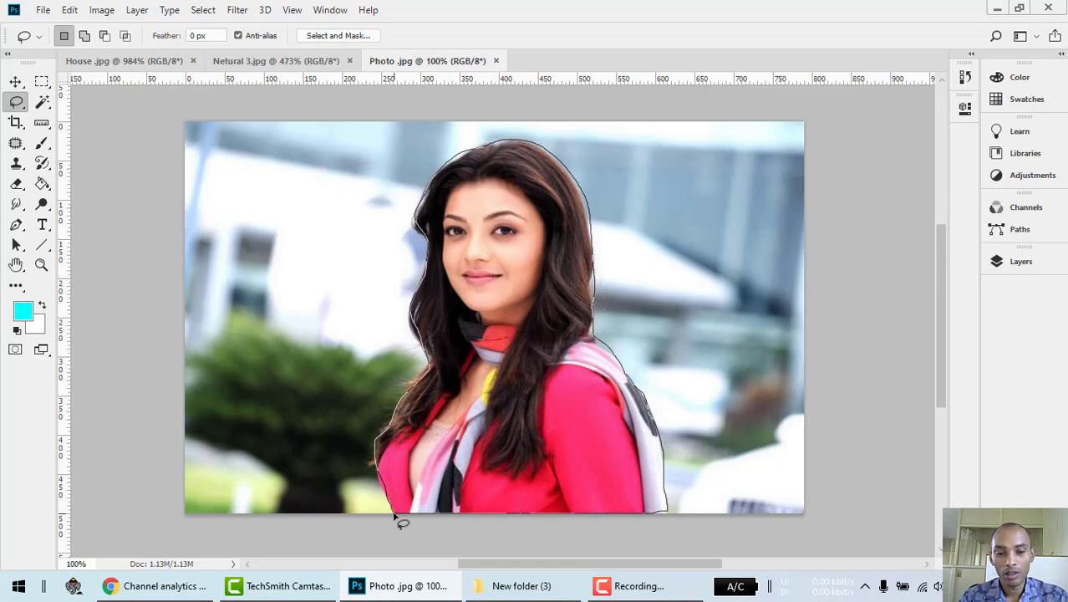
drag(397, 518, 398, 517)
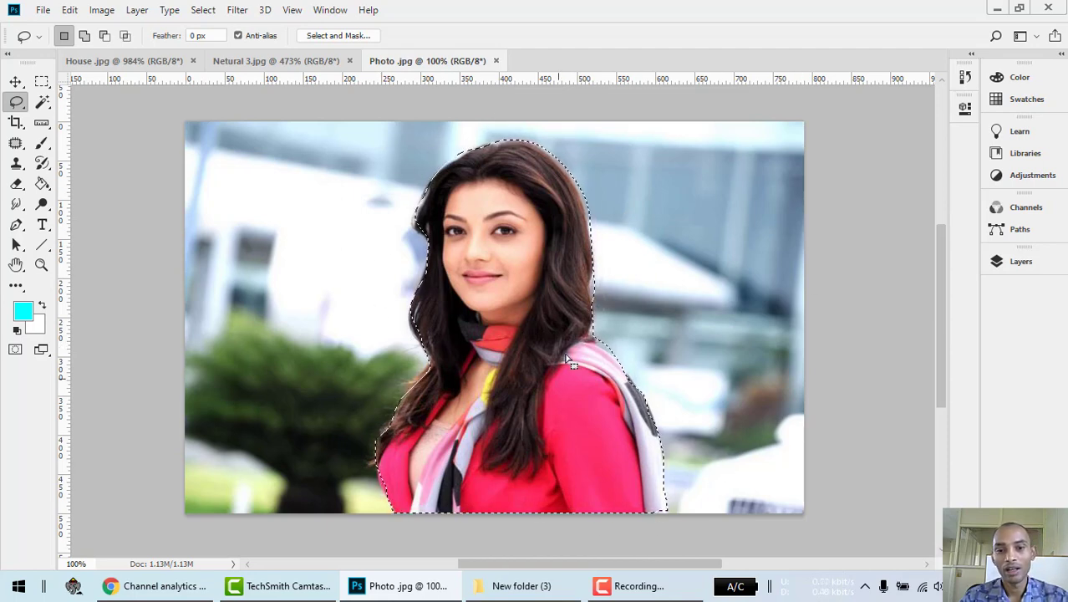
Show the layers, then copy the selected woman and paste her onto a new layer above the background
click(1029, 265)
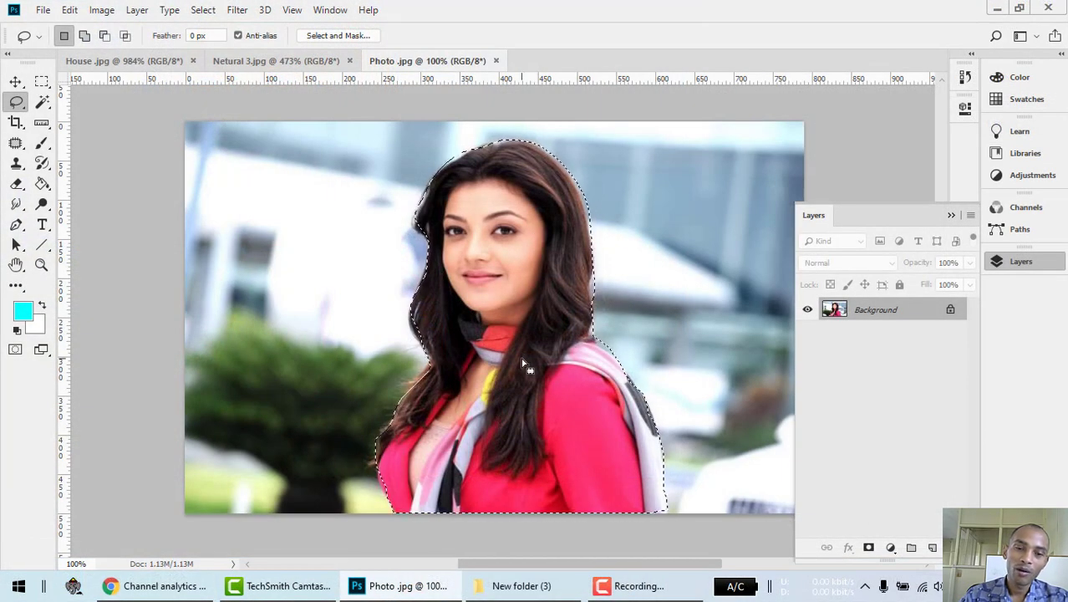
click(71, 11)
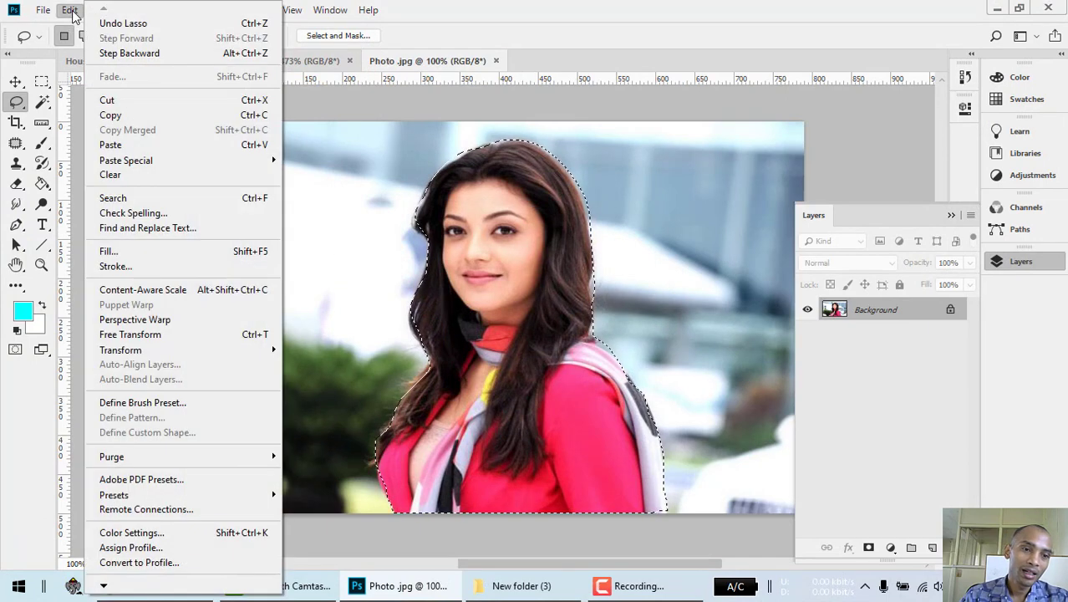
click(129, 120)
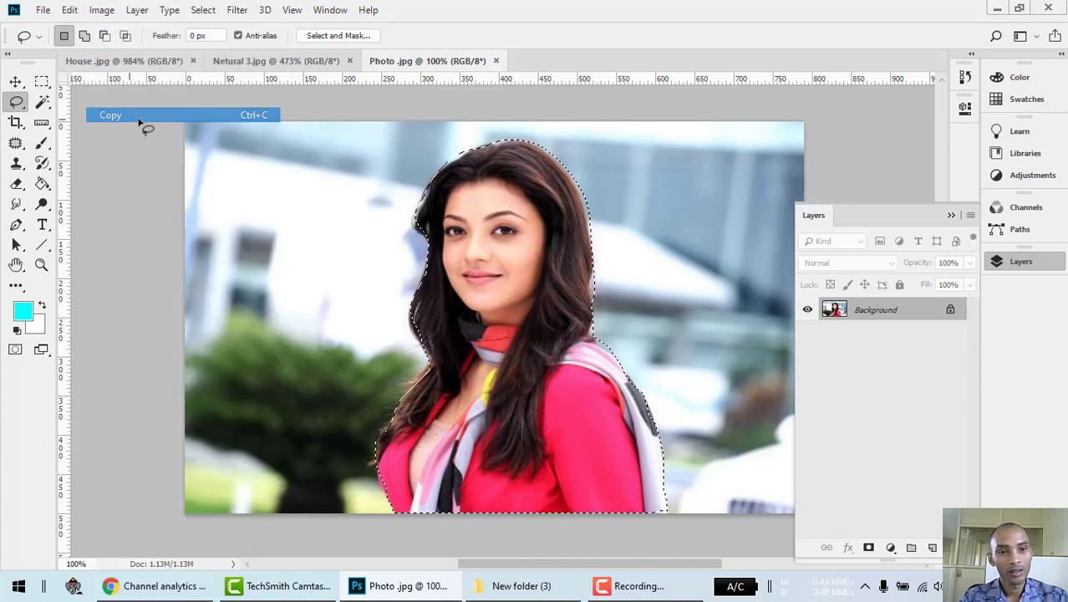
click(71, 11)
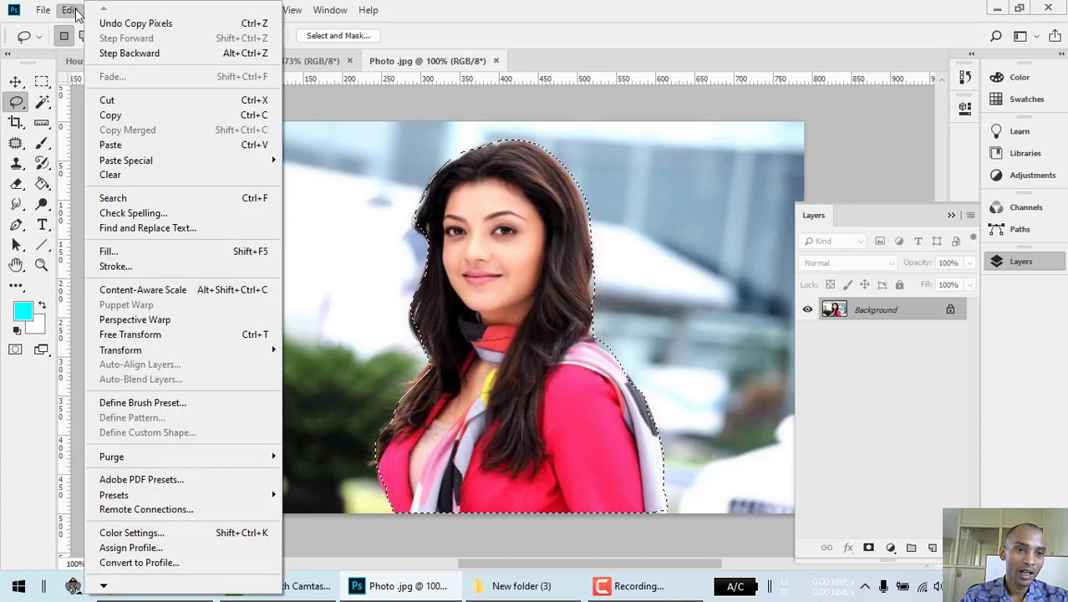
click(126, 145)
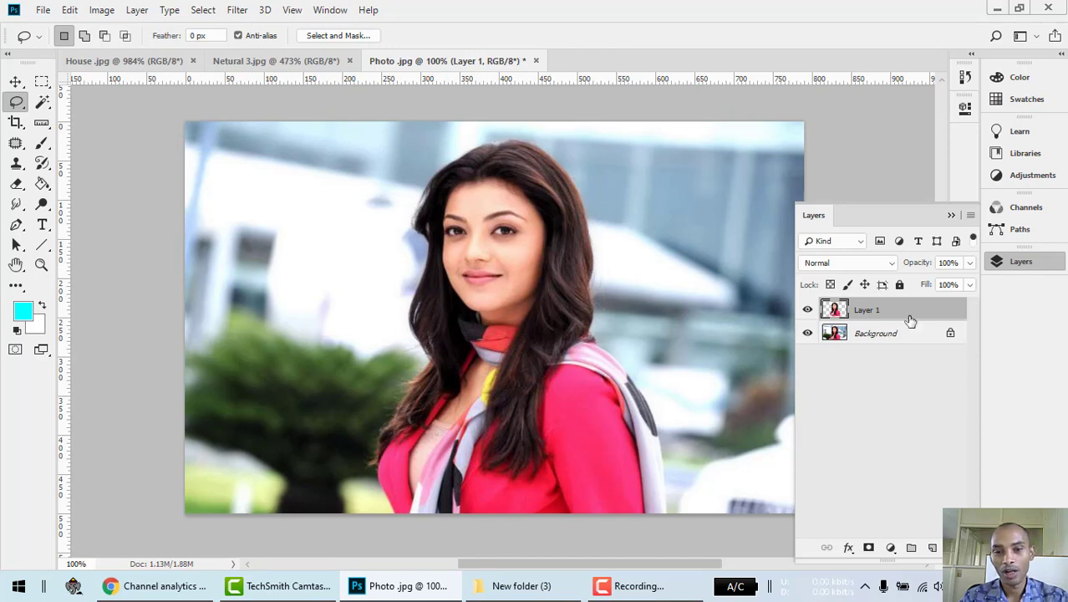
Activate the Move Tool with Show Transform Controls enabled so the woman's layer displays its bounding box
mouse_move(540, 266)
mouse_down()
mouse_move(374, 262)
mouse_move(501, 298)
mouse_up()
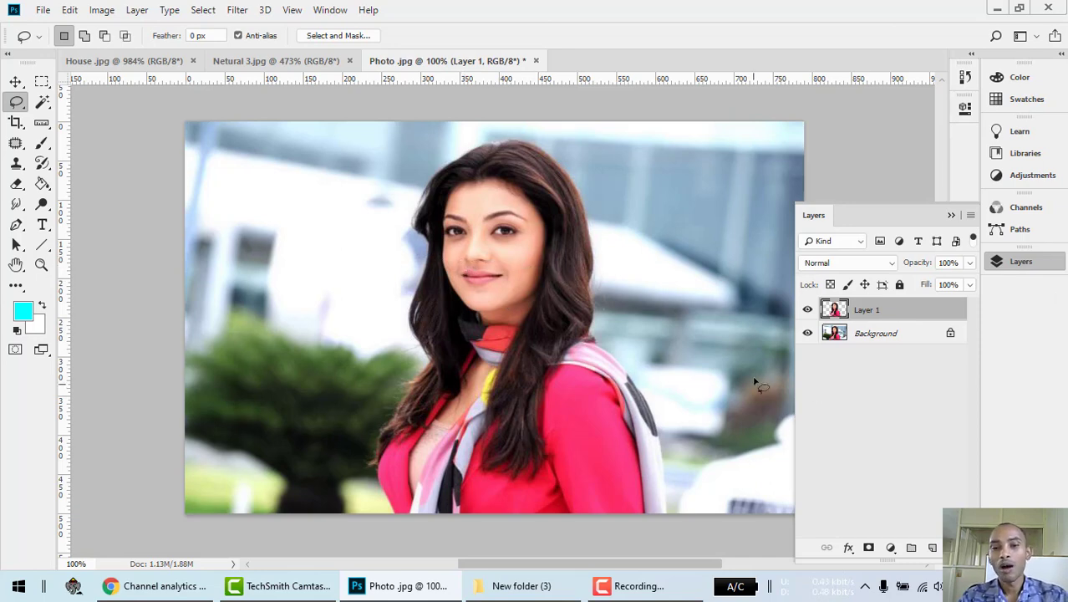
click(19, 84)
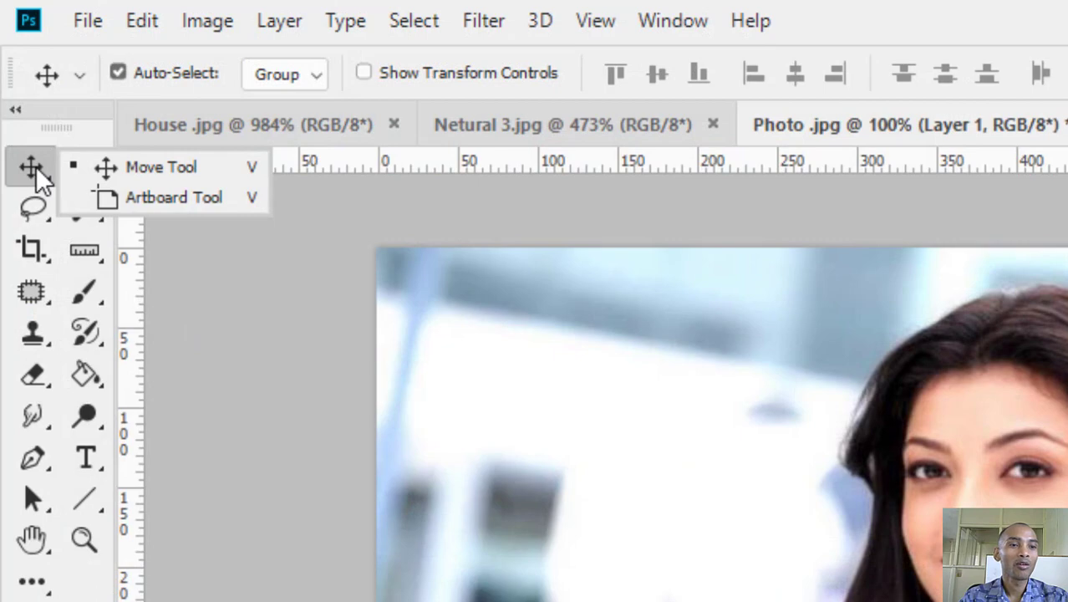
click(37, 169)
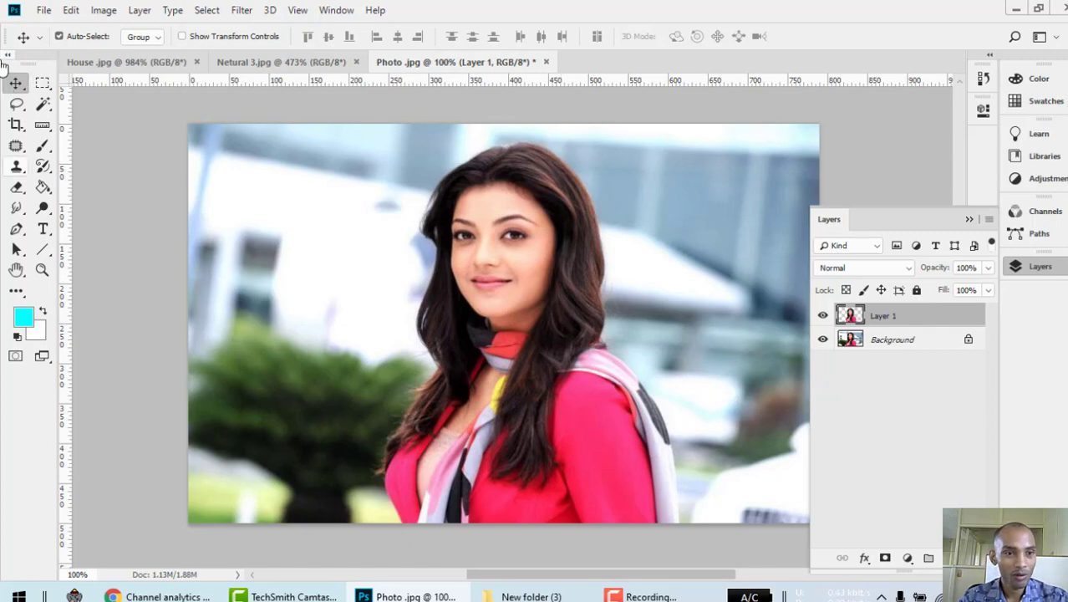
click(15, 86)
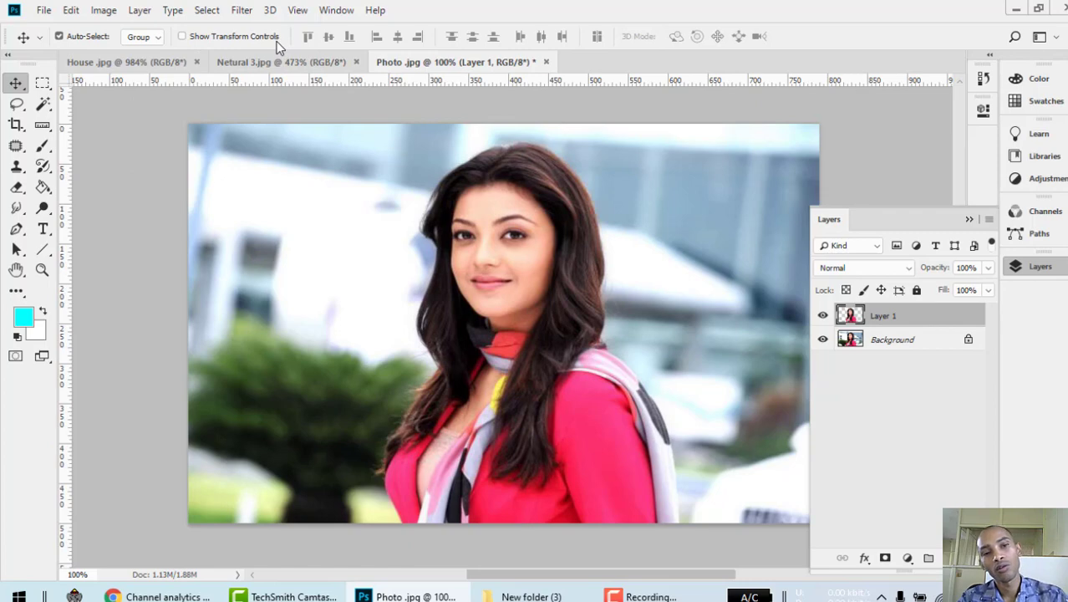
click(182, 37)
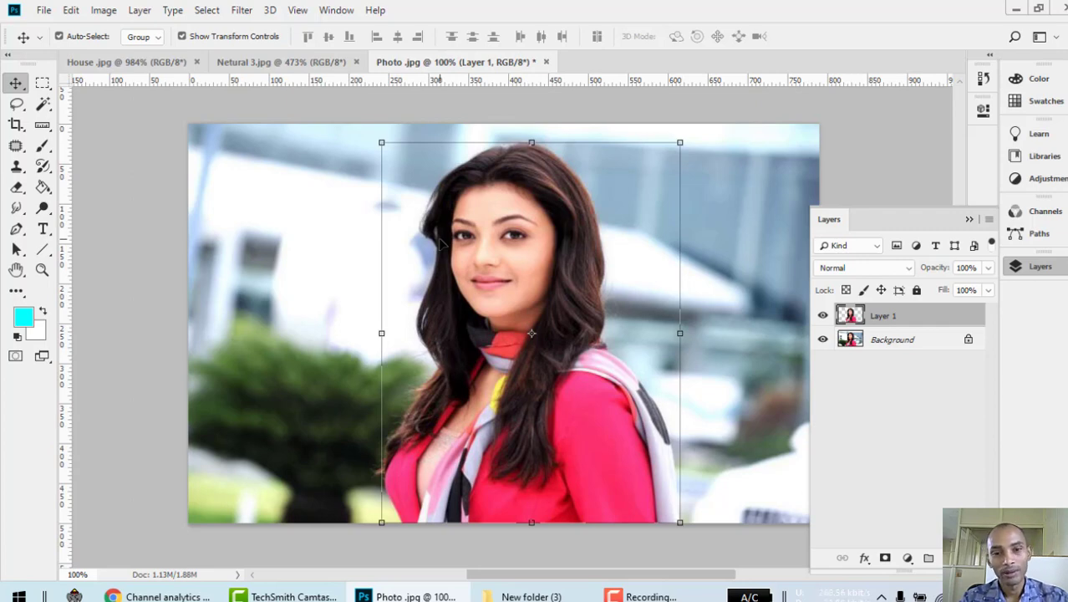
drag(530, 299, 552, 298)
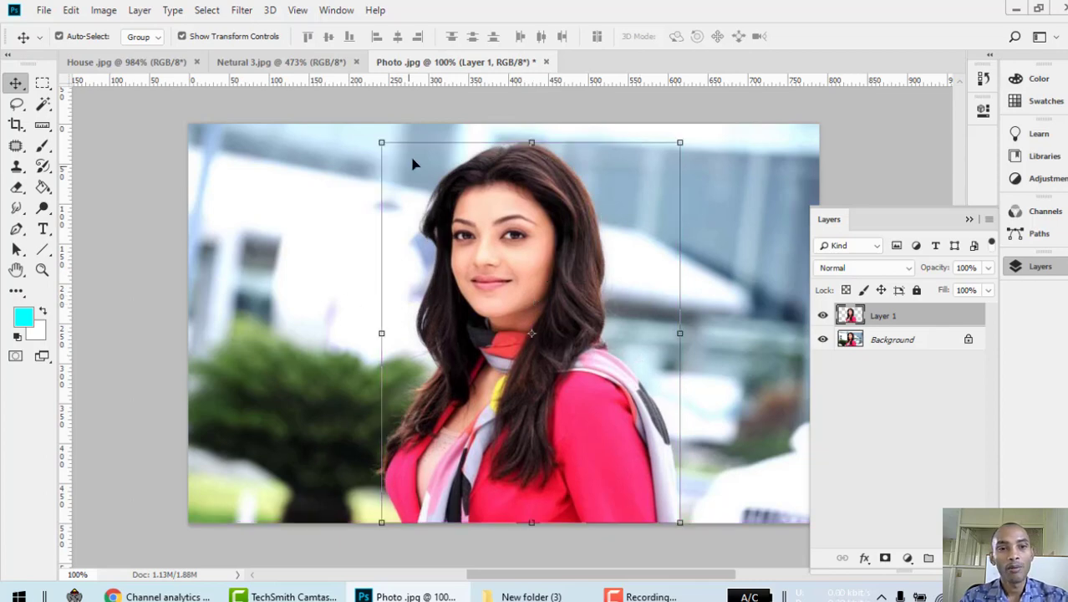
click(183, 37)
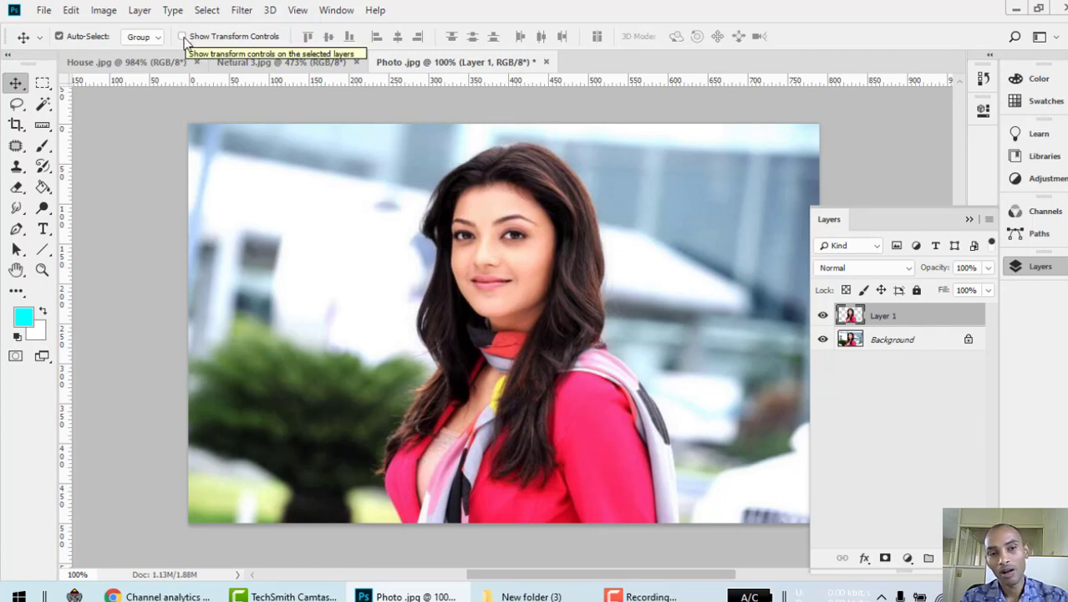
click(183, 38)
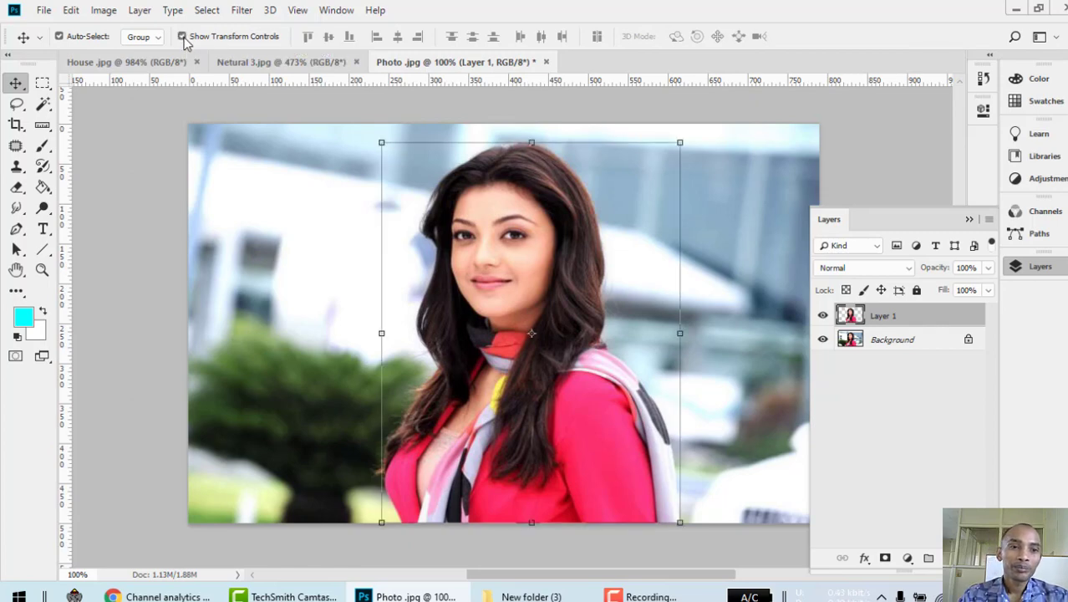
Move the woman's cut-out to the right of the original and partway back, then delete that layer
drag(546, 318, 665, 313)
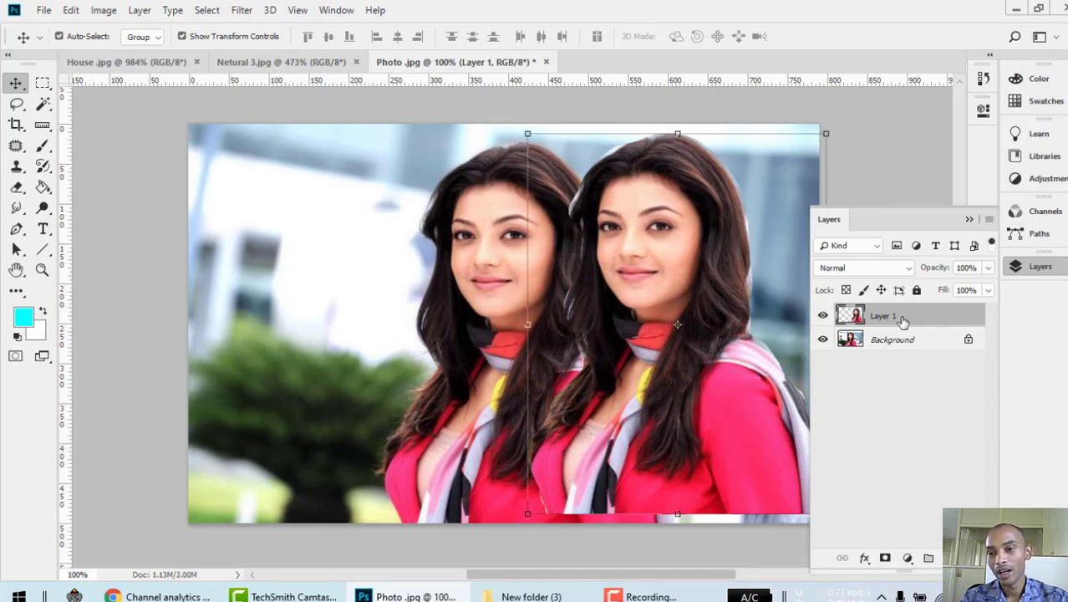
drag(717, 326, 611, 326)
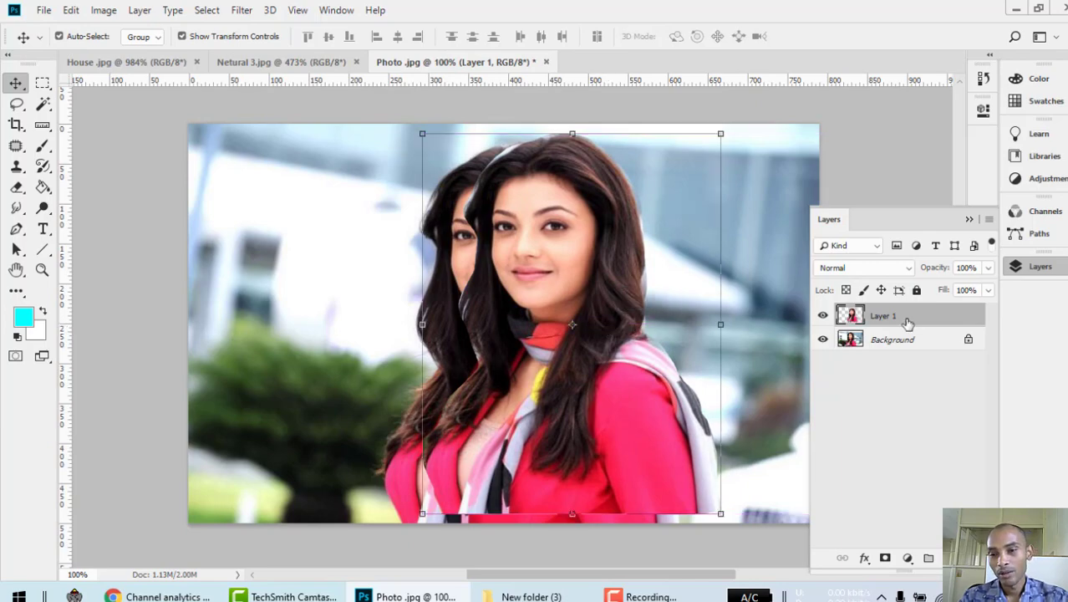
drag(908, 323, 969, 557)
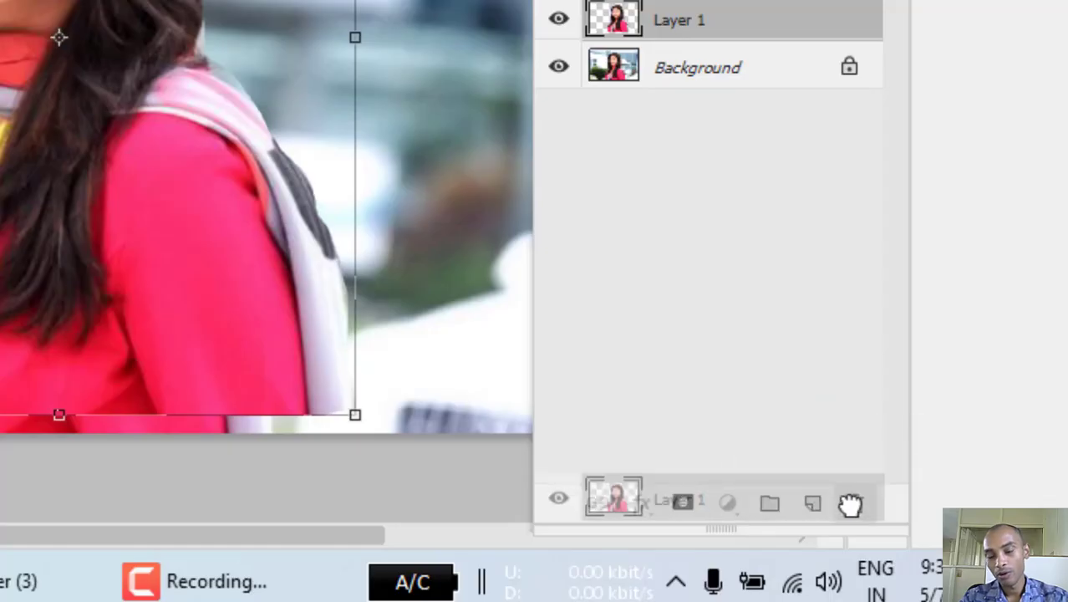
drag(850, 504, 851, 503)
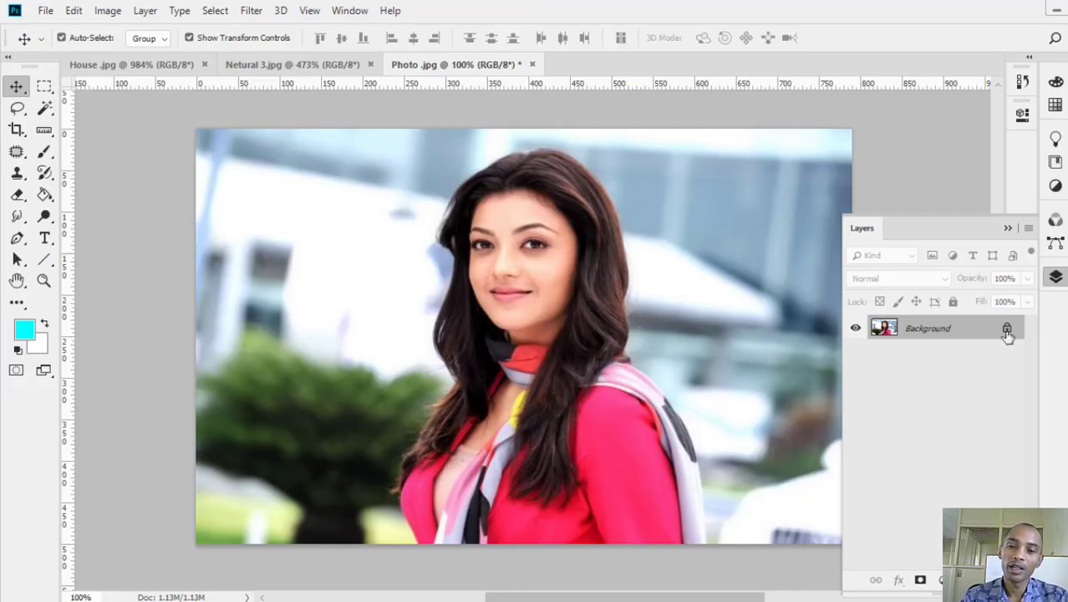
Select an egg-shaped area over the white building and bush left of the woman using the Polygonal Lasso Tool
click(17, 108)
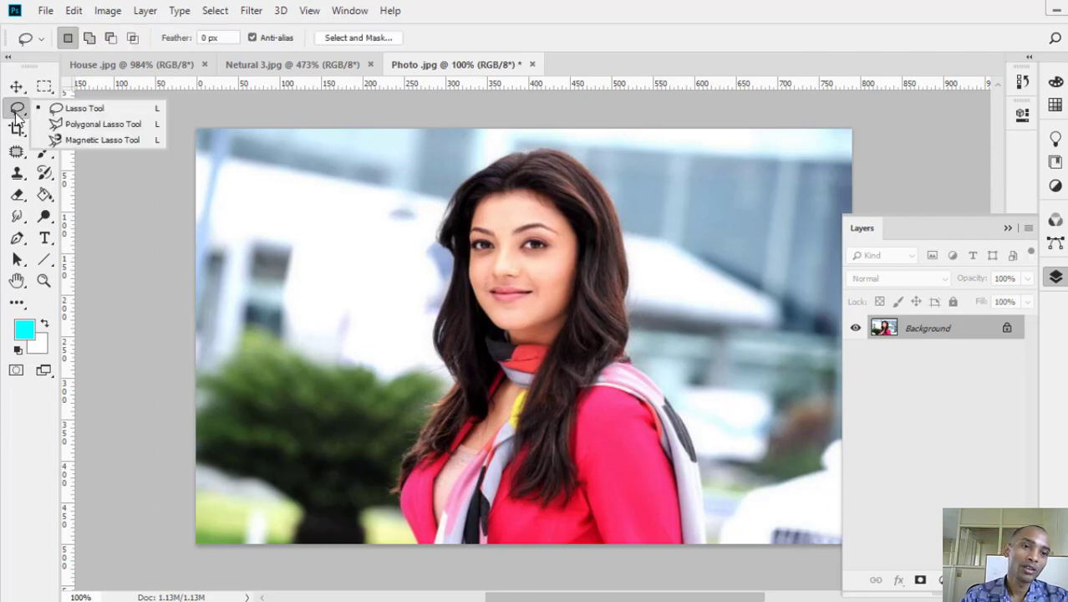
click(104, 125)
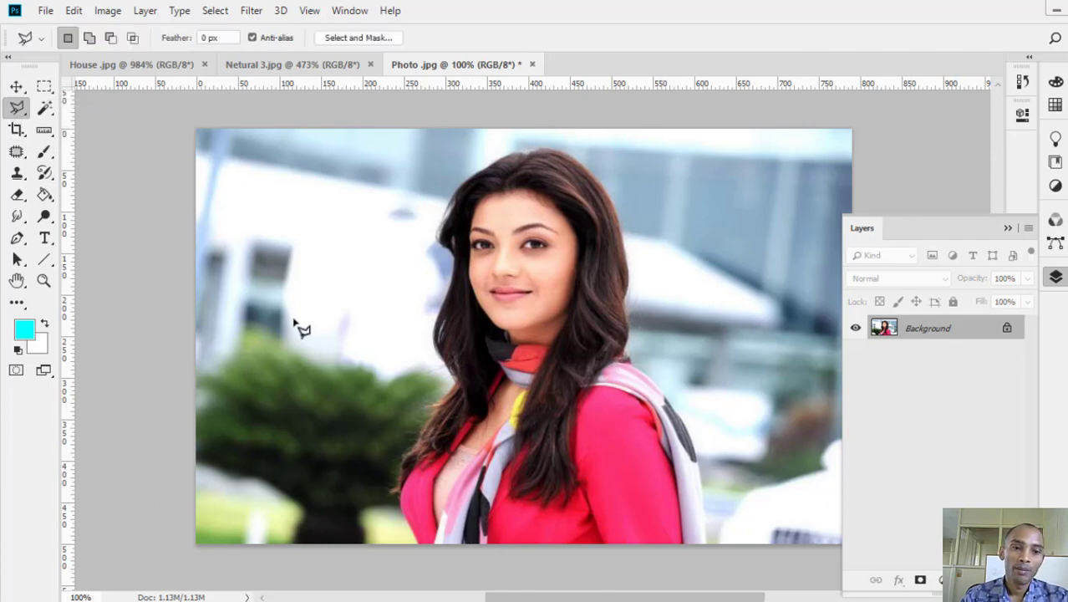
click(248, 336)
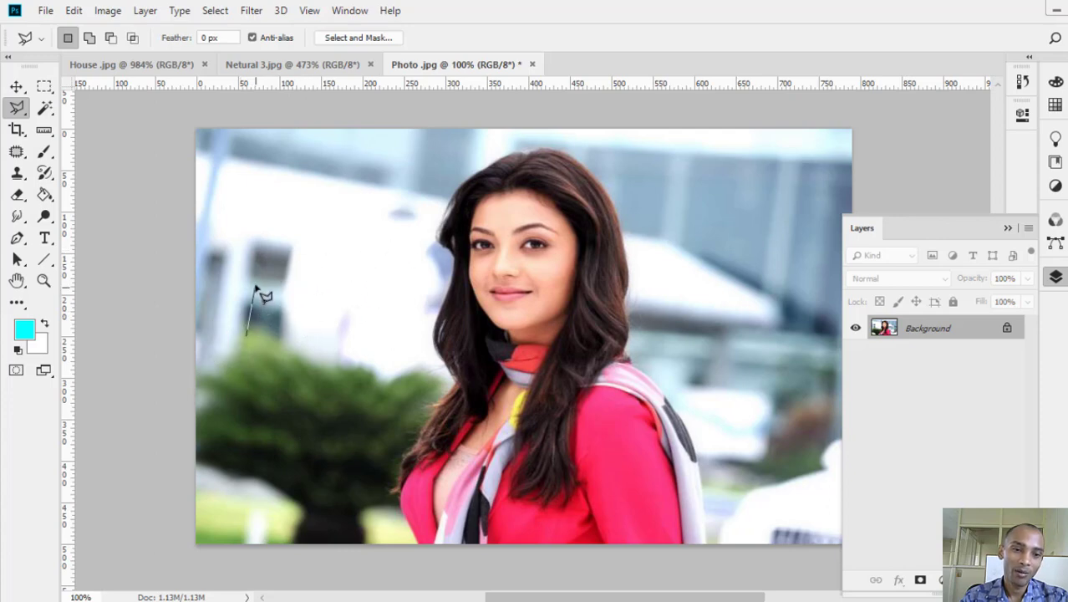
click(267, 251)
click(287, 219)
click(332, 205)
click(378, 209)
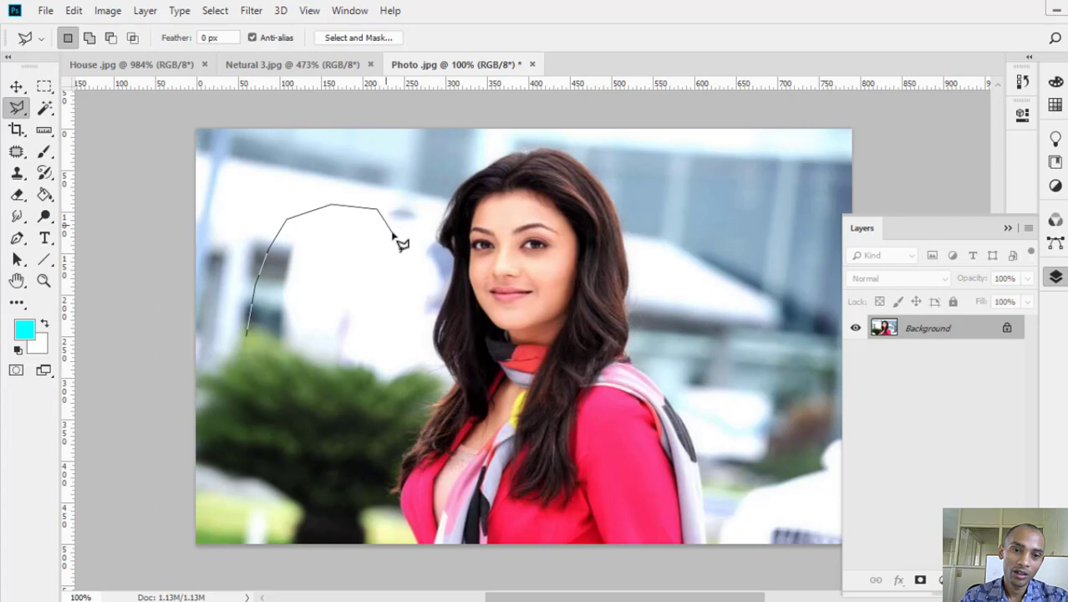
click(413, 291)
click(420, 351)
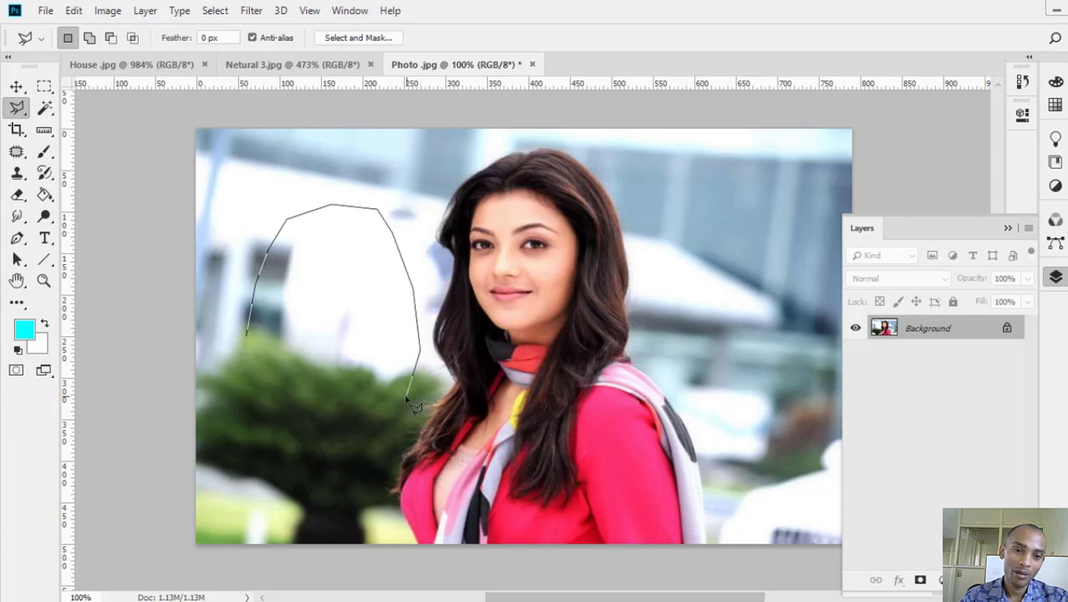
click(410, 397)
click(297, 419)
click(252, 410)
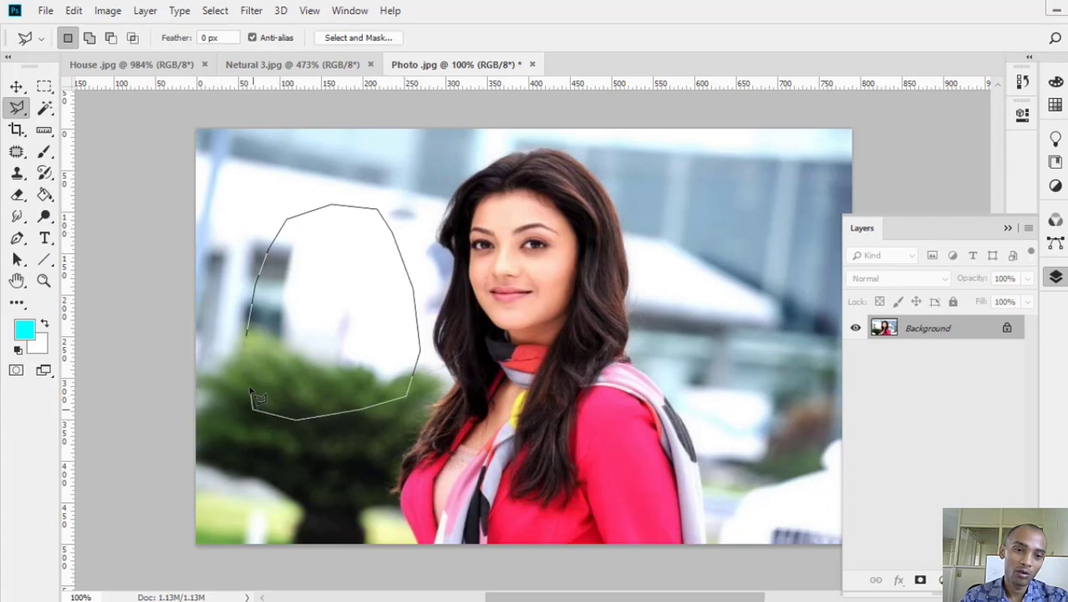
click(249, 337)
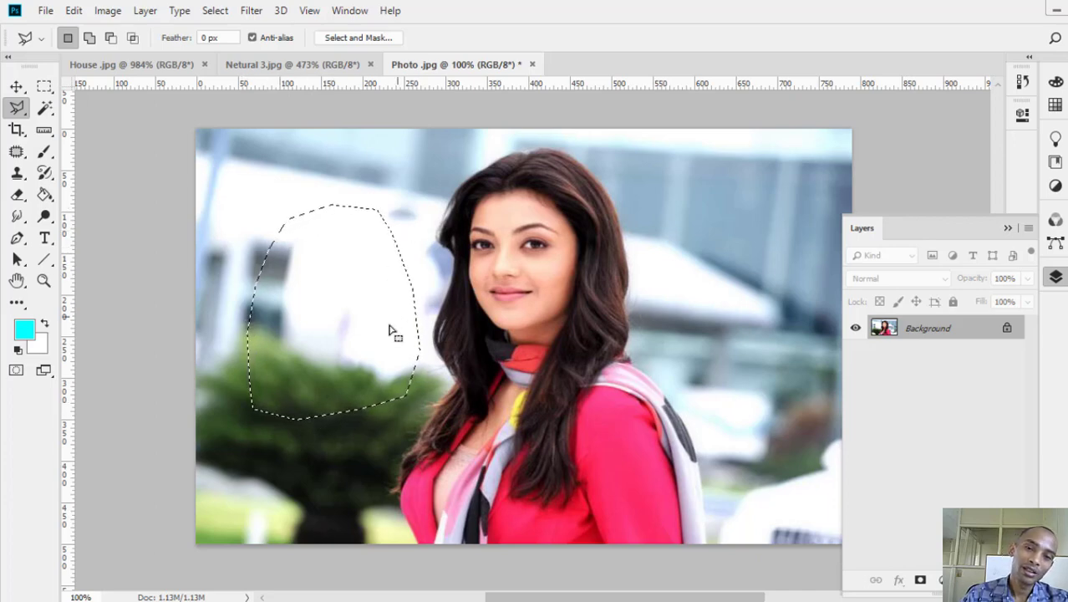
Copy the selected building and bush area and paste it onto a new layer
click(108, 11)
mouse_move(81, 11)
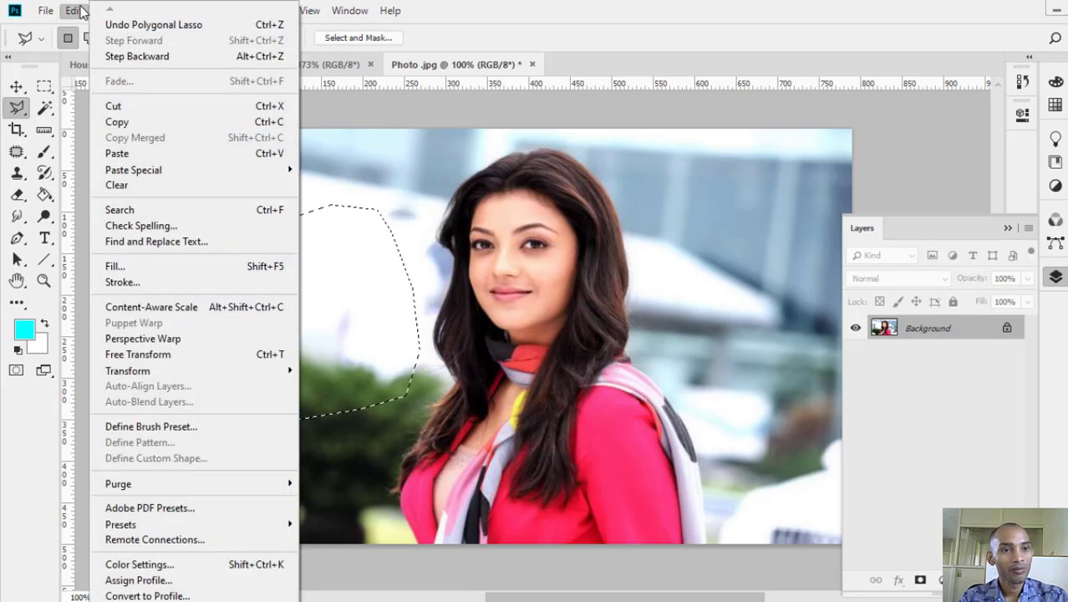
click(142, 122)
click(75, 12)
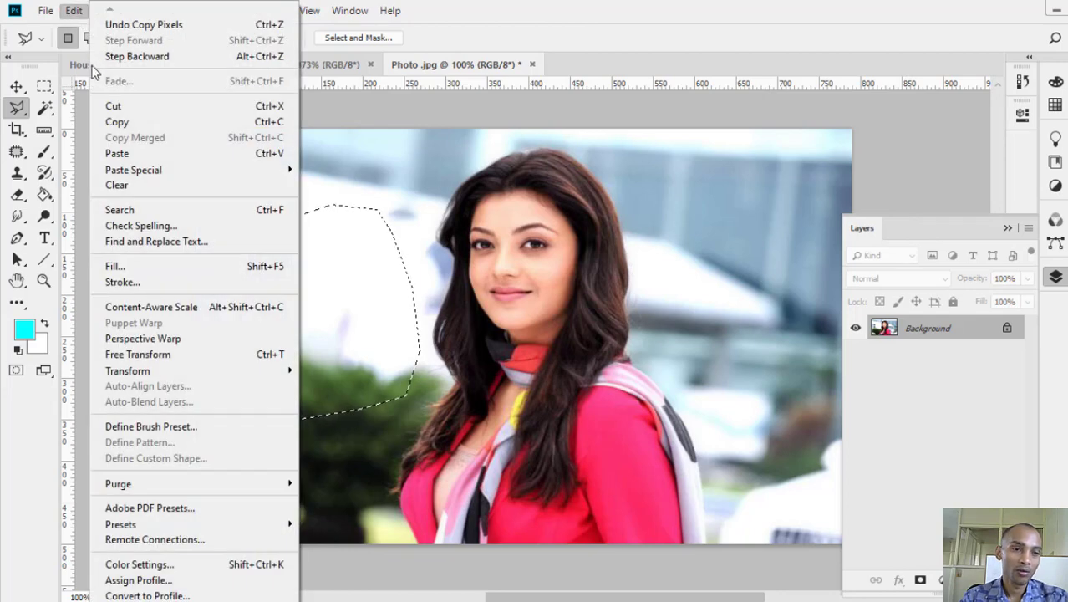
click(138, 155)
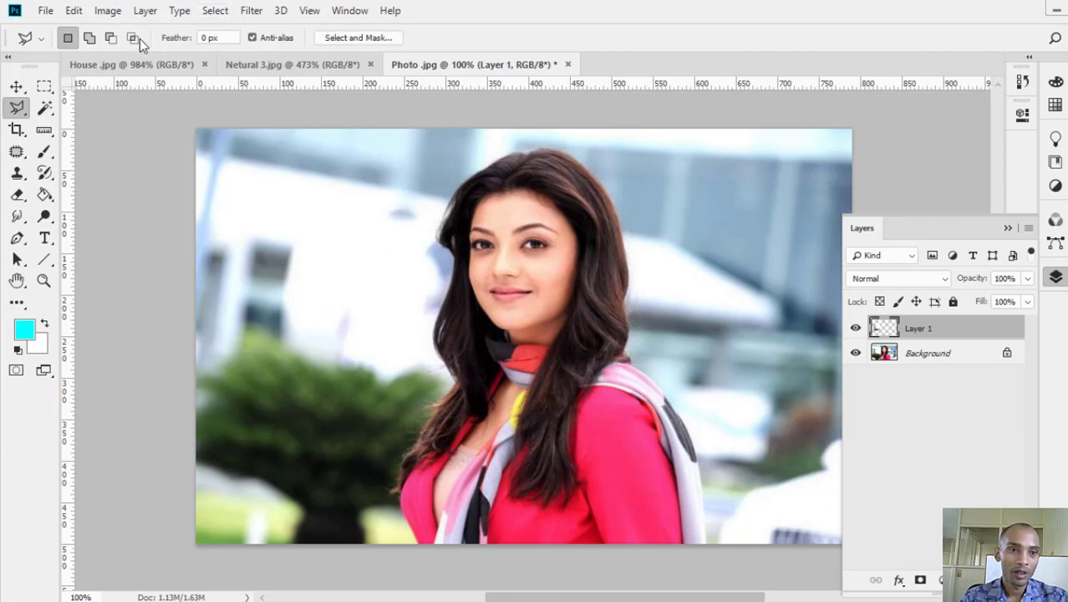
Move the pasted patch to the right of the woman and back to her left, then delete its layer
click(16, 87)
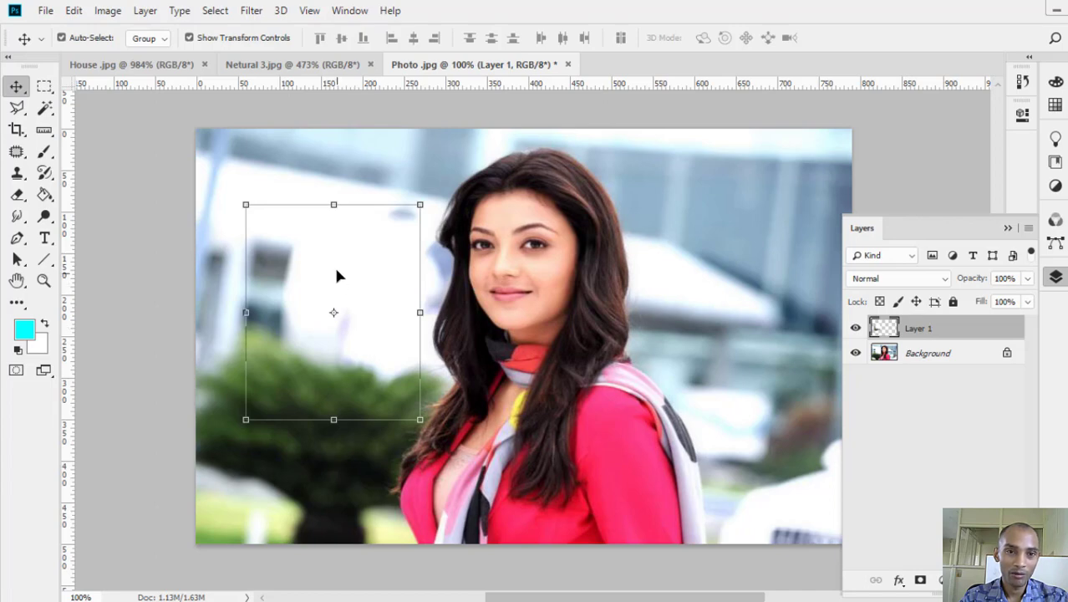
drag(313, 254, 717, 268)
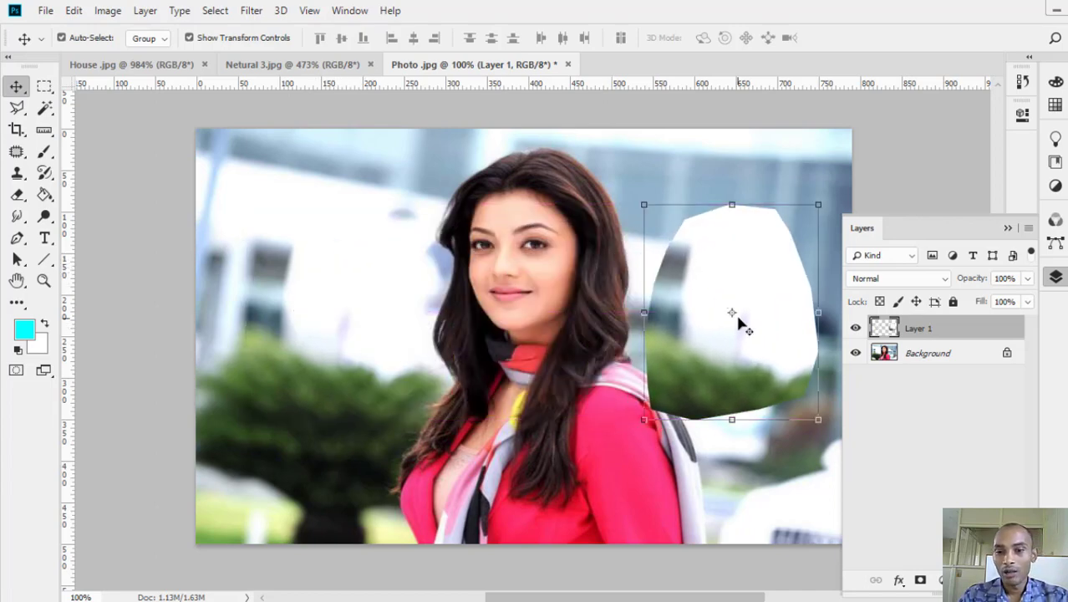
key(ctrl+t)
drag(713, 313, 360, 318)
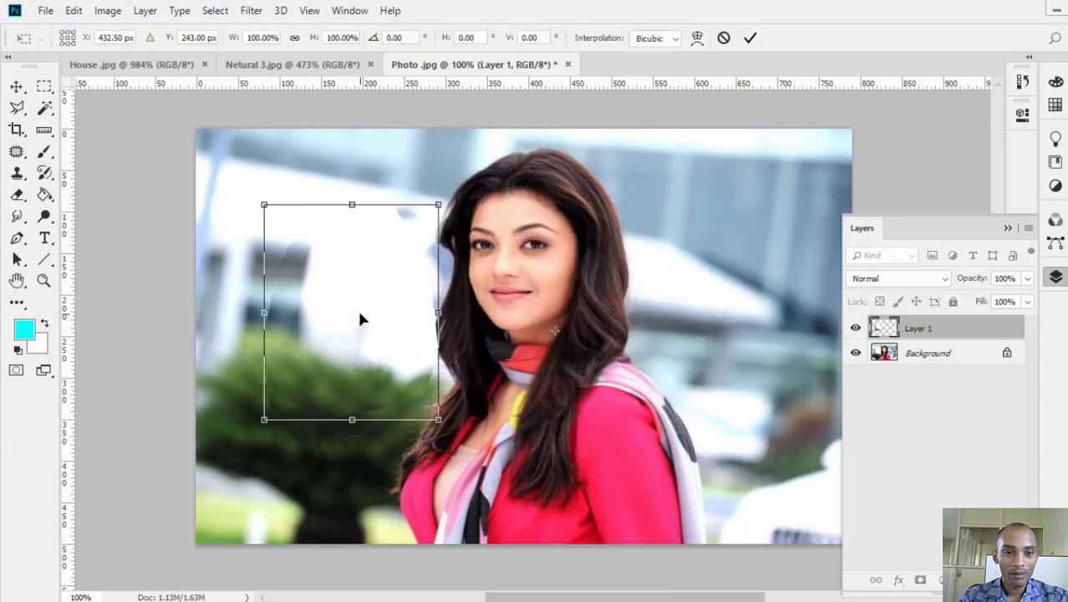
key(Return)
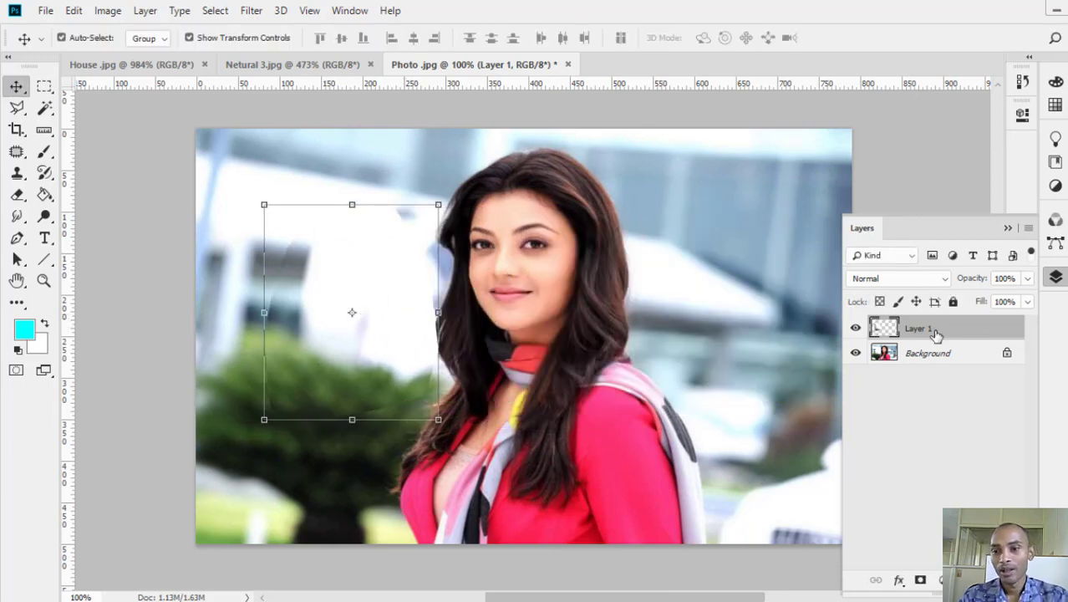
drag(916, 328, 941, 579)
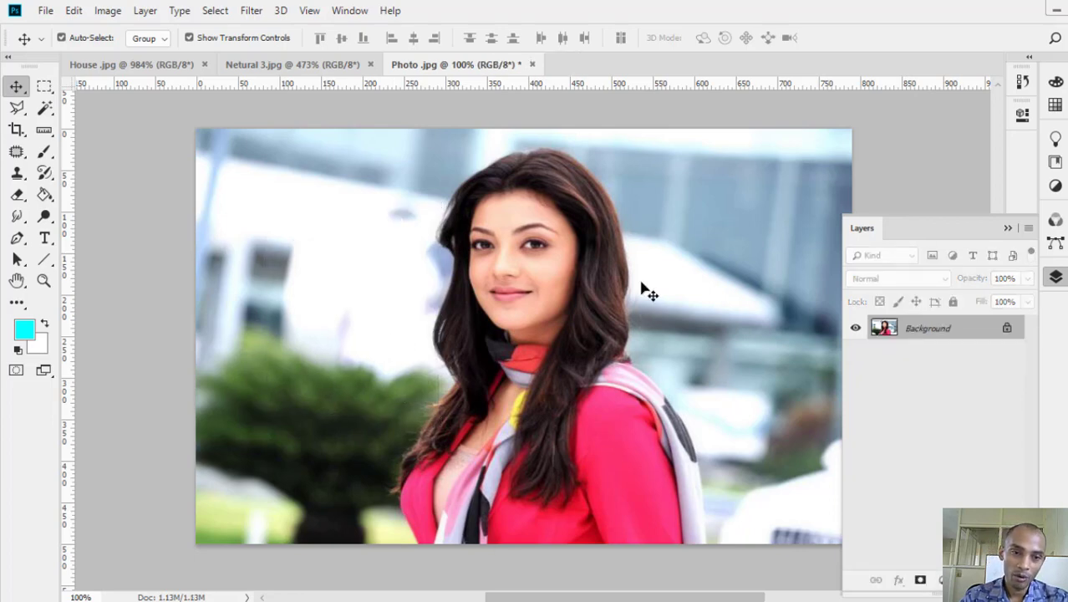
Select the woman with a closed Polygonal Lasso outline around her hair, shoulders and jacket down to the image's lower edge
click(18, 110)
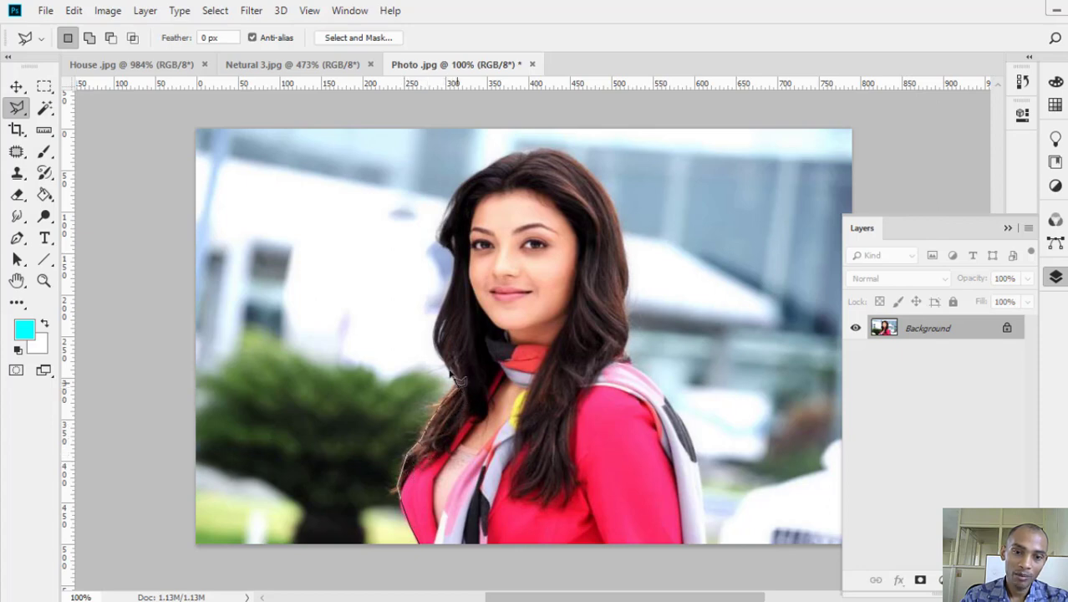
click(441, 343)
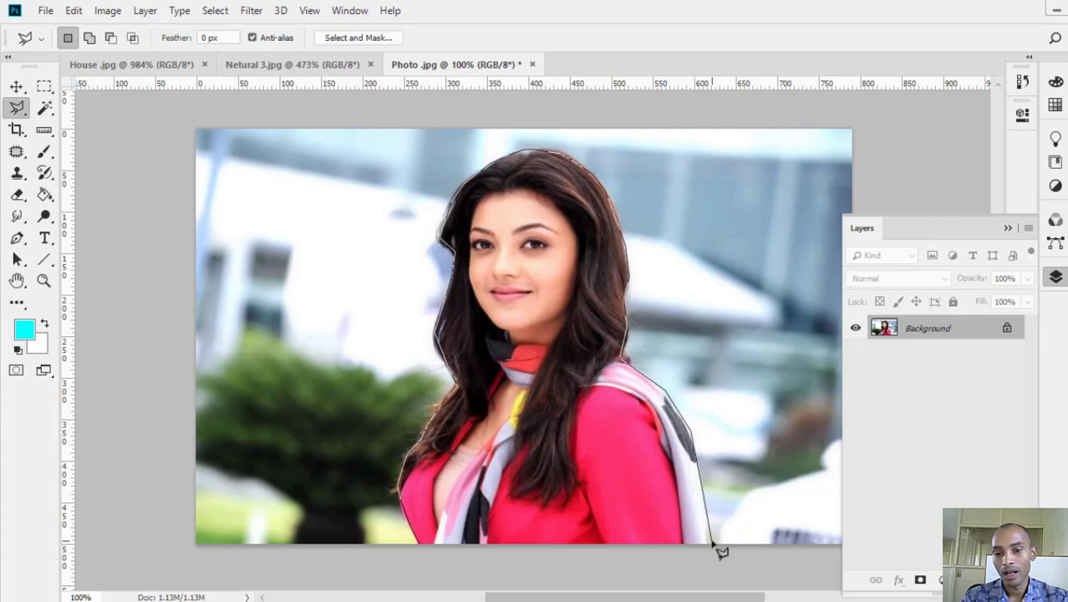
double_click(419, 549)
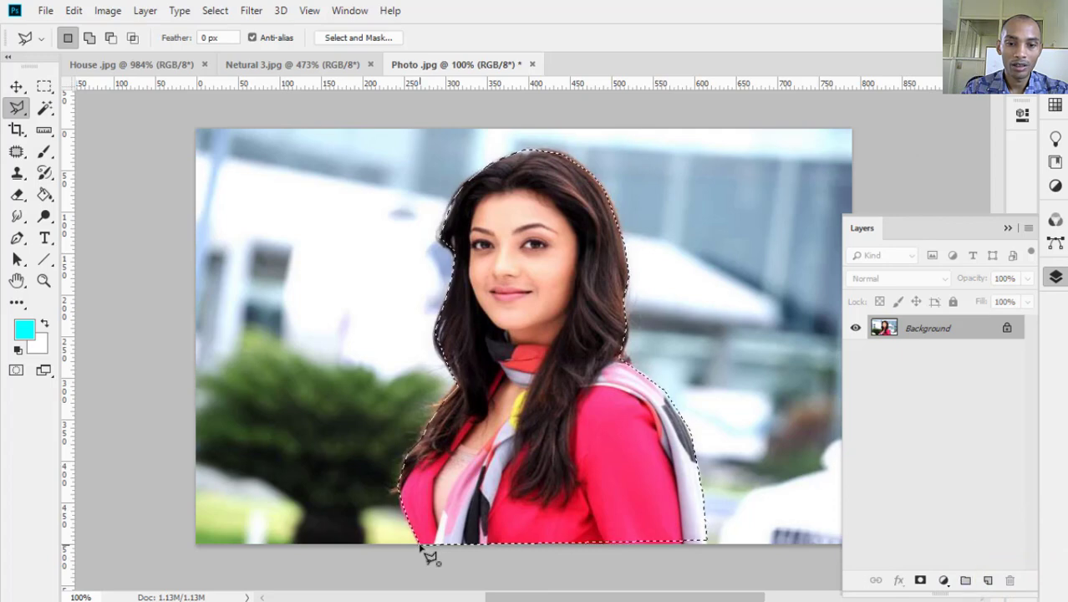
Copy the selected woman onto a new layer with Layer Via Copy
right_click(532, 253)
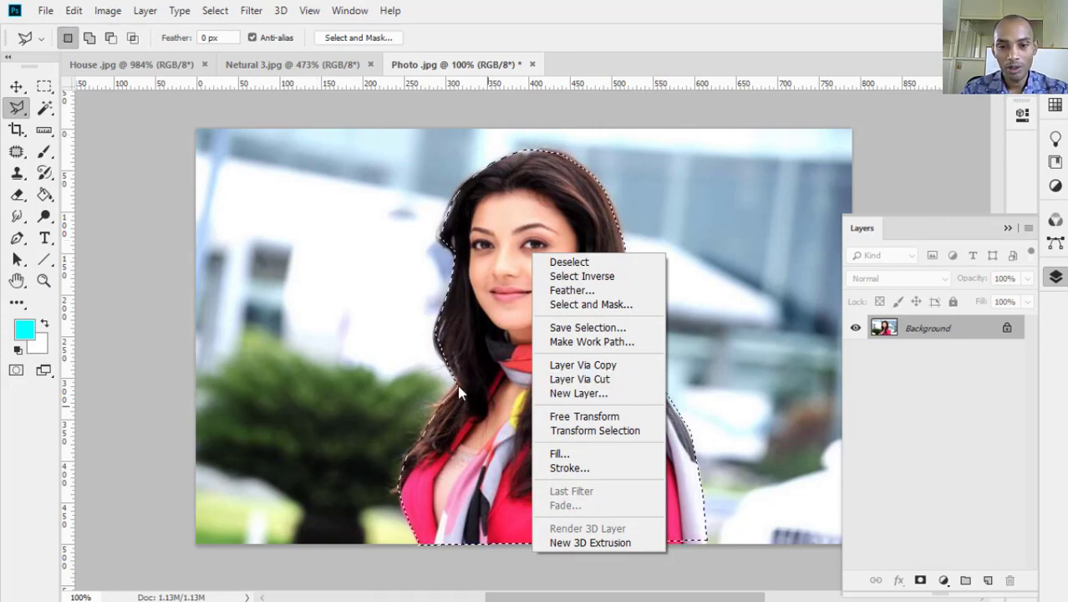
click(374, 281)
right_click(525, 277)
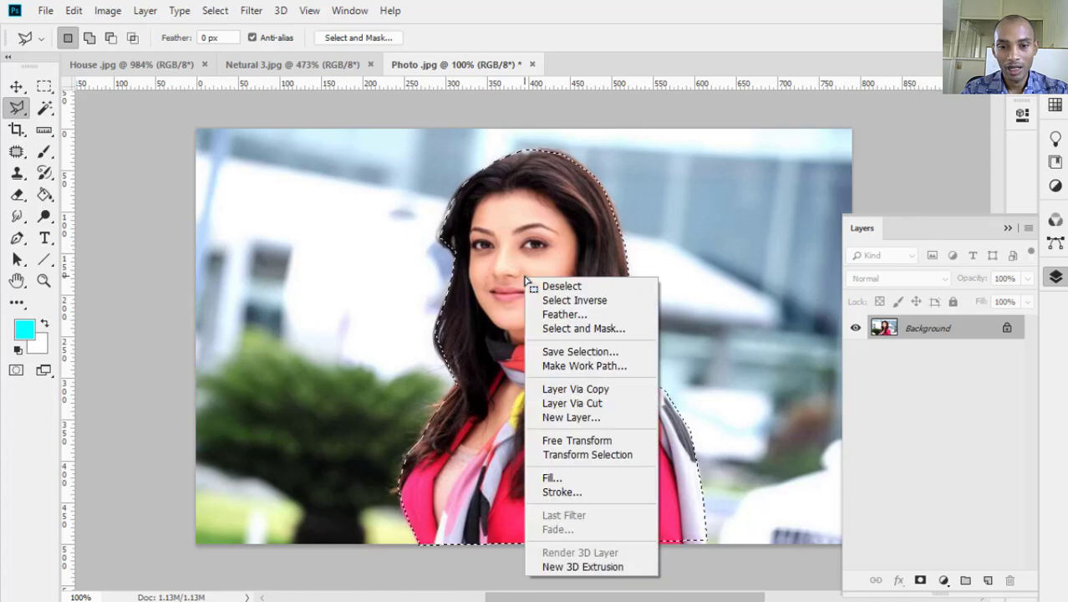
click(564, 392)
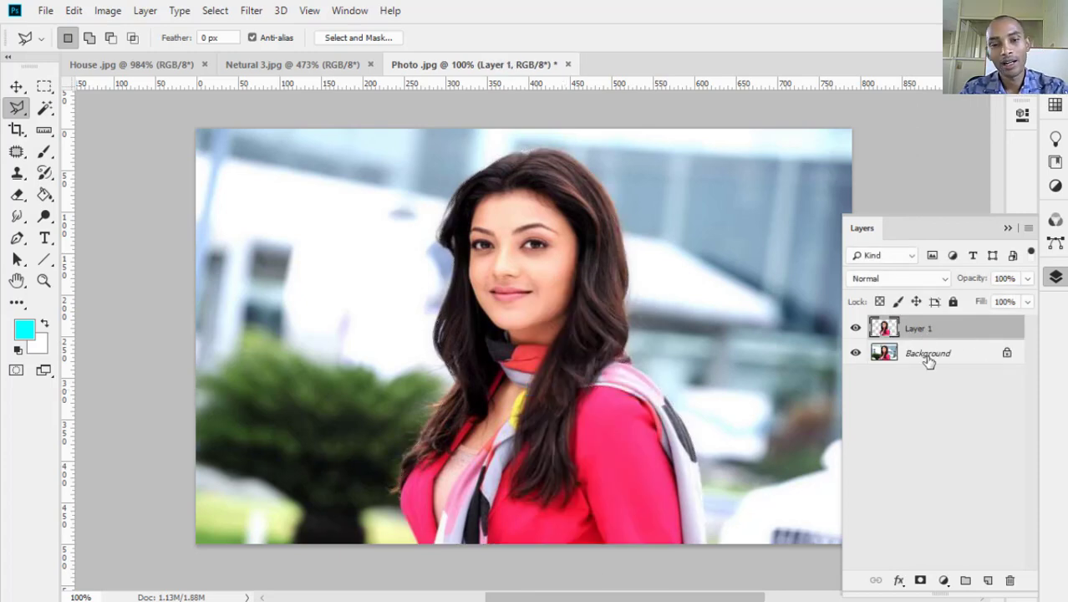
Shift the copied woman slightly left of the original with the Move Tool, then delete her layer
click(16, 86)
drag(583, 359, 553, 379)
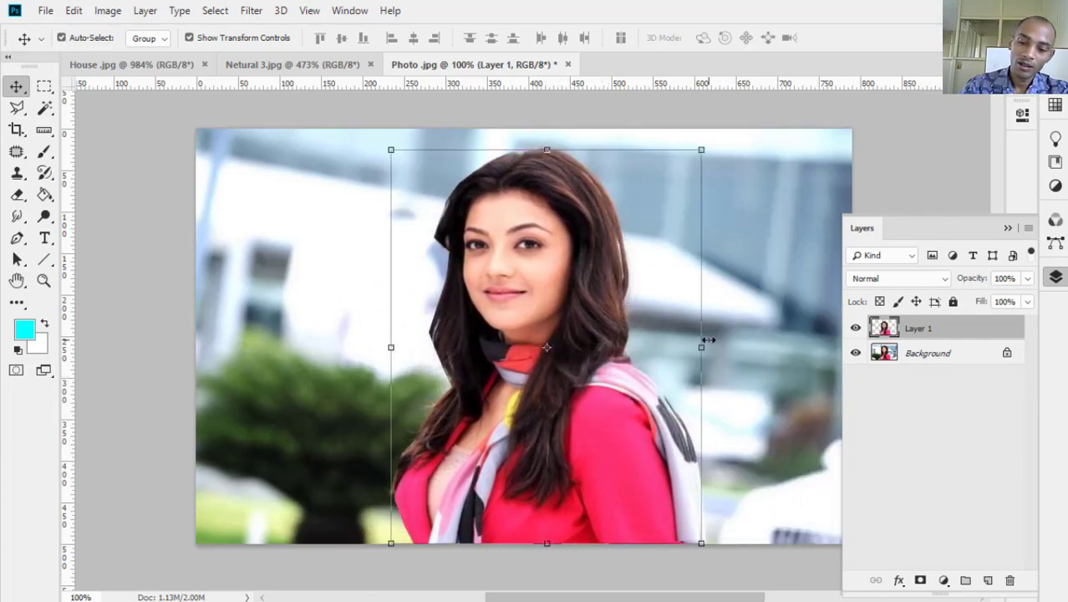
drag(950, 337, 1010, 581)
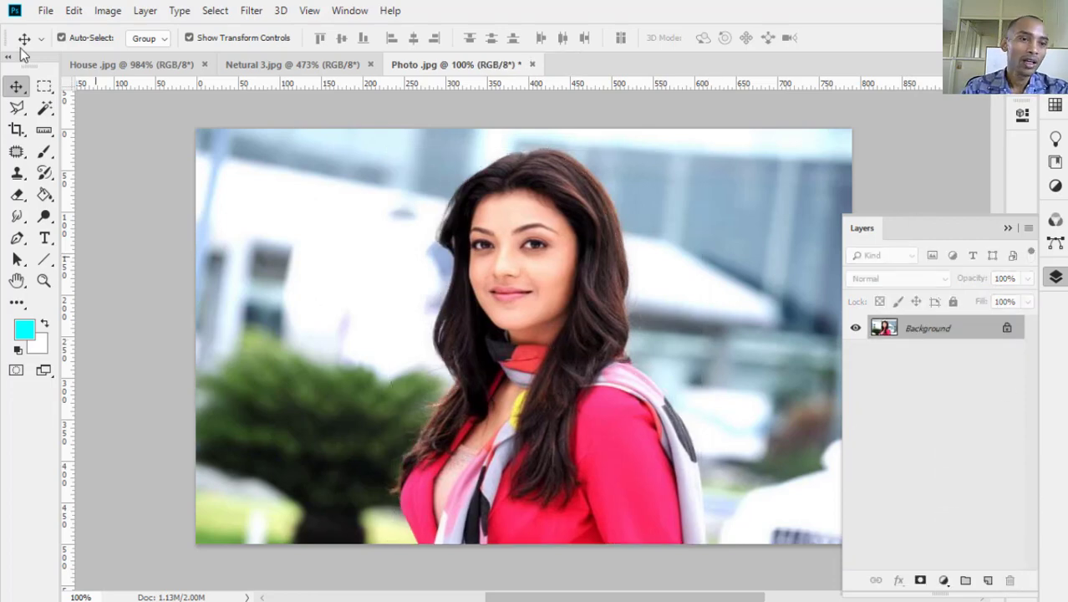
Outline the woman with the Magnetic Lasso Tool from the image's lower edge around her hair and jacket, removing a stray anchor, and close the selection
click(17, 107)
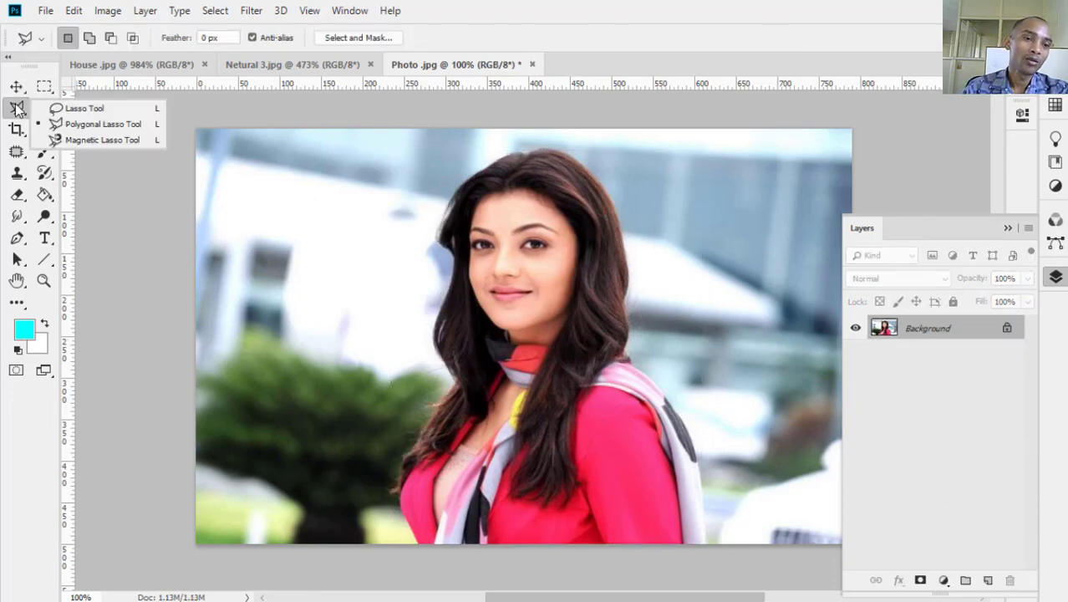
click(74, 142)
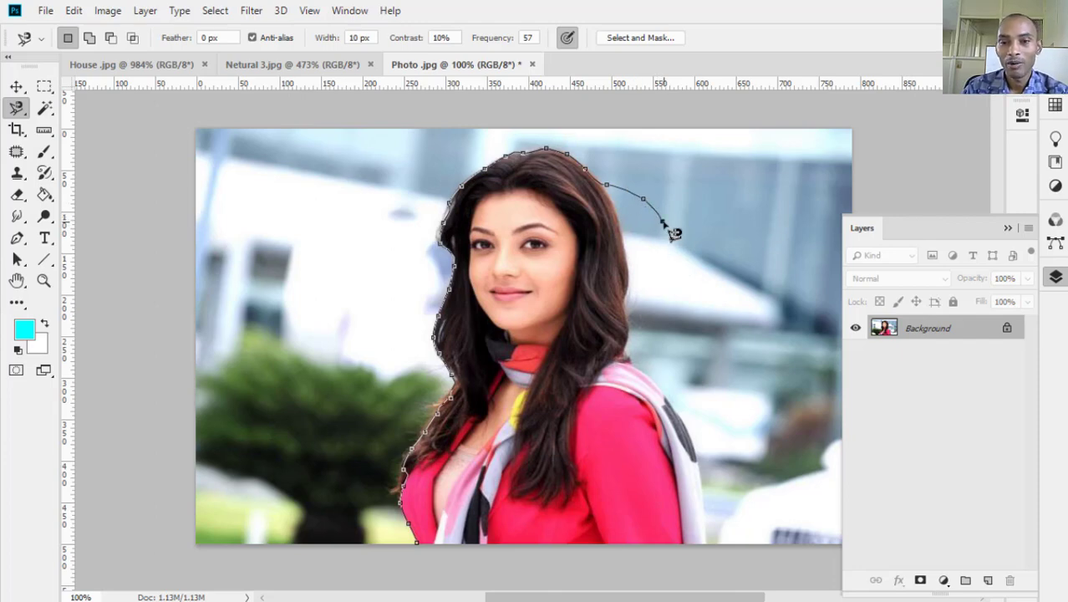
key(BackSpace)
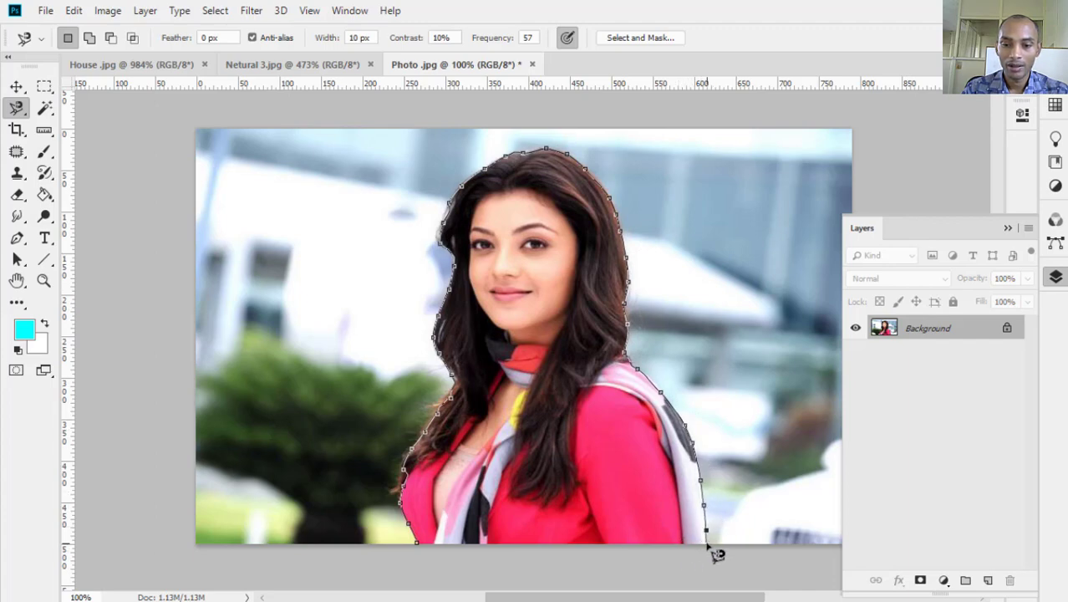
click(418, 544)
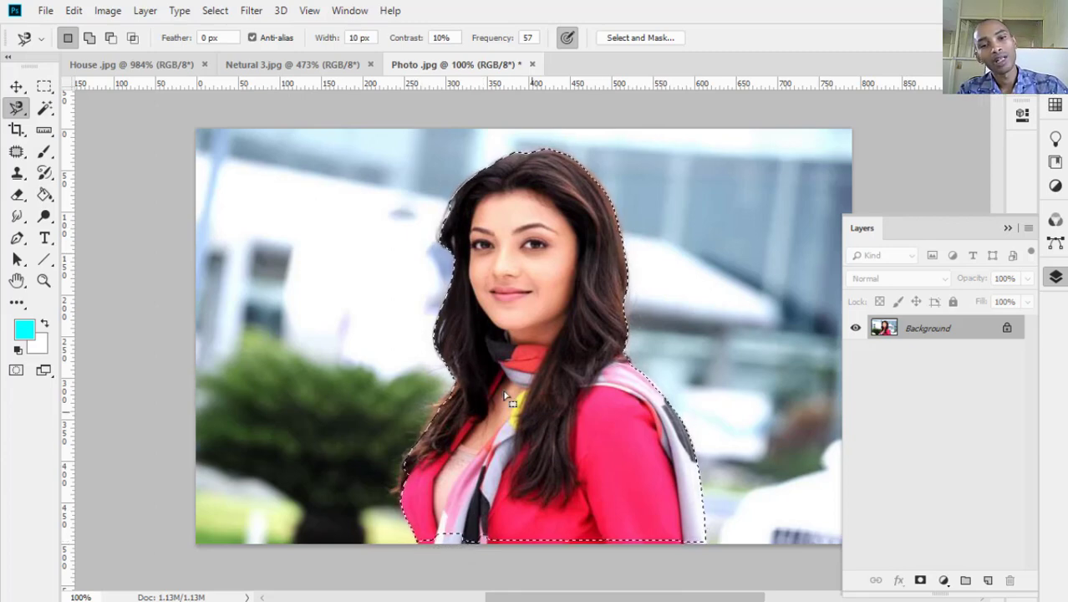
Copy the selected woman and paste her onto a new layer in Photo .jpg
right_click(535, 294)
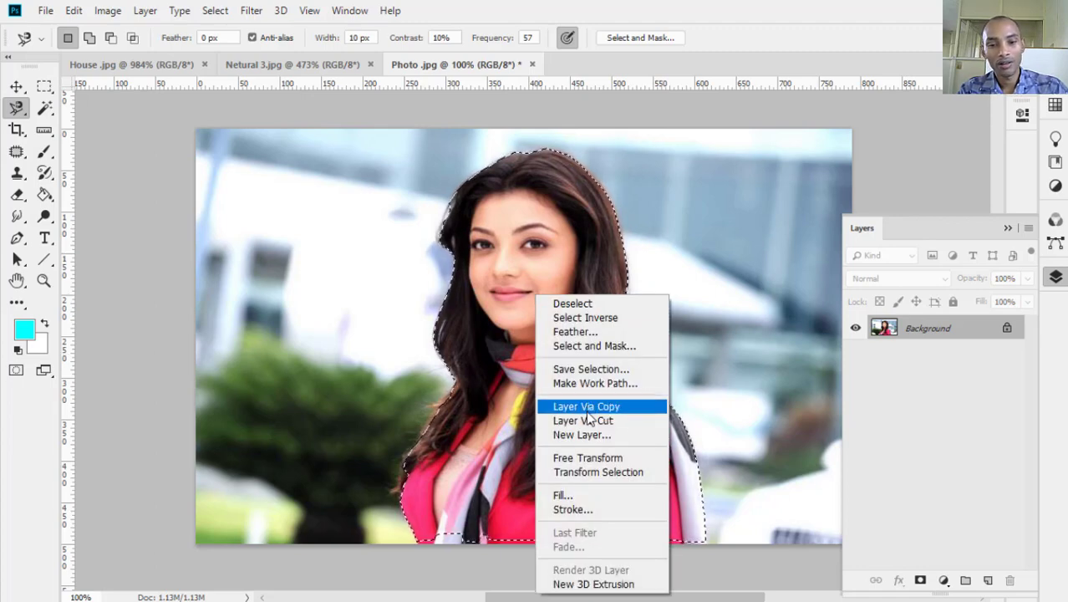
click(73, 13)
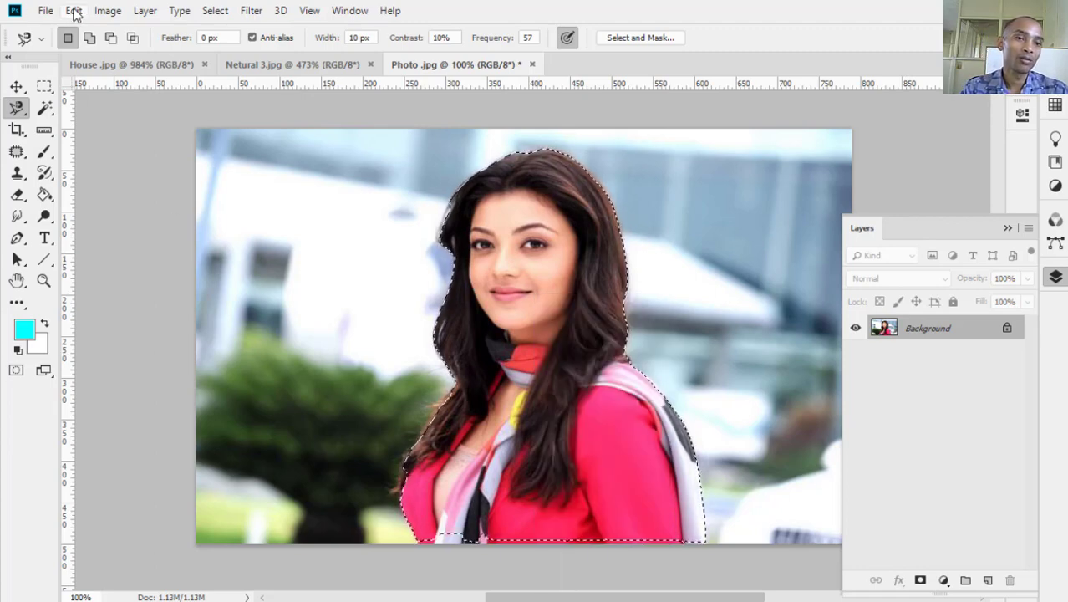
click(74, 11)
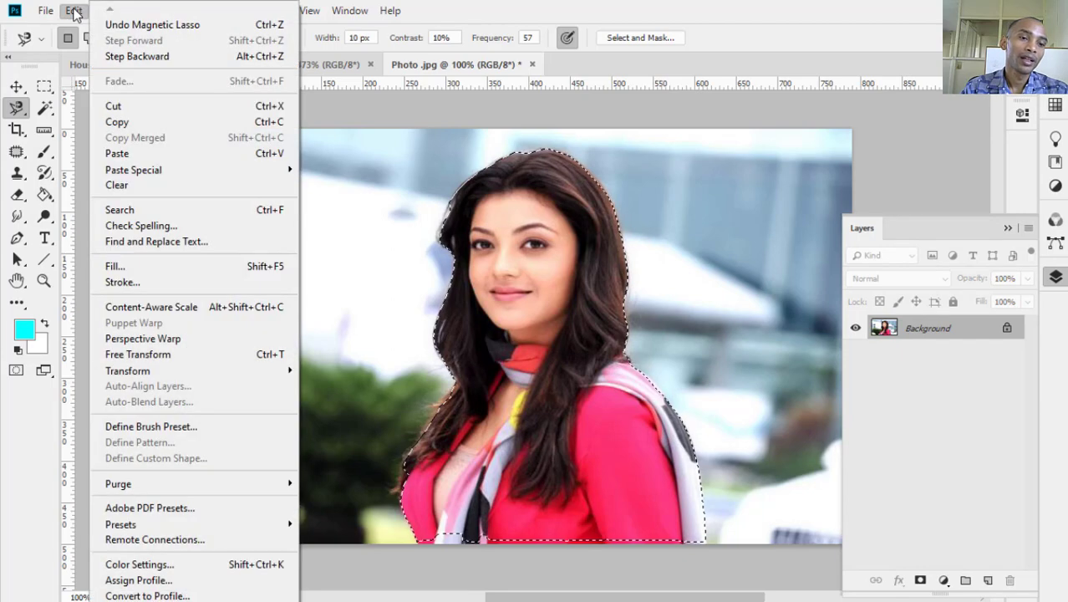
click(132, 122)
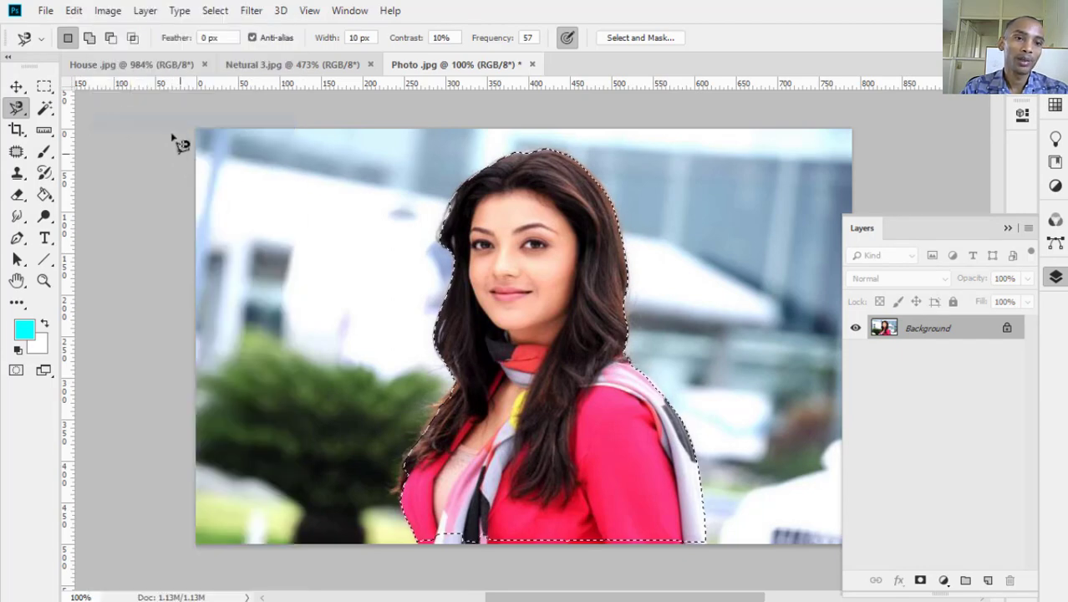
click(81, 13)
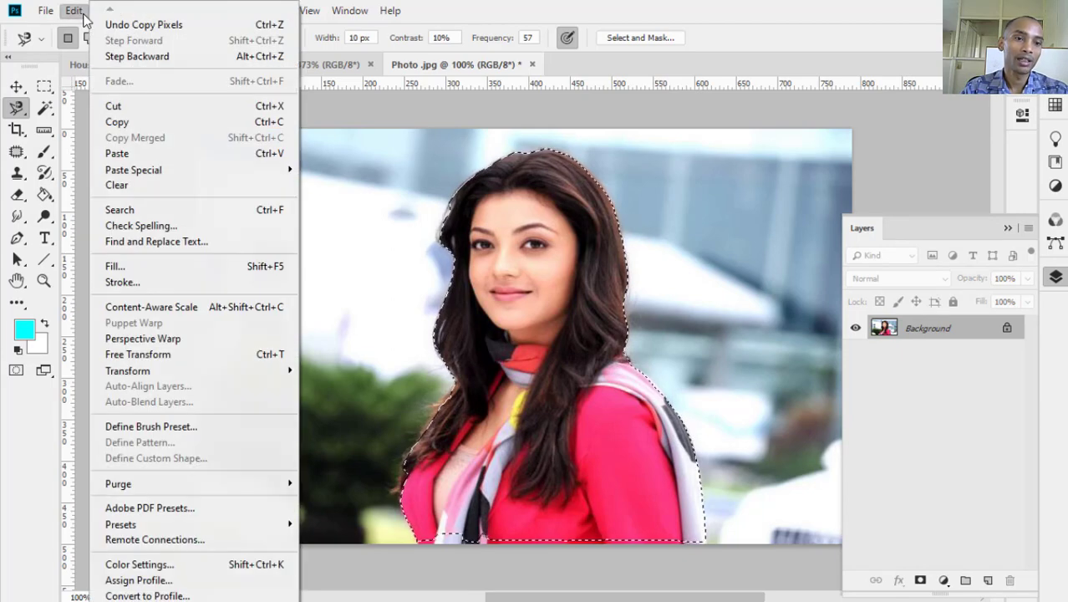
click(165, 155)
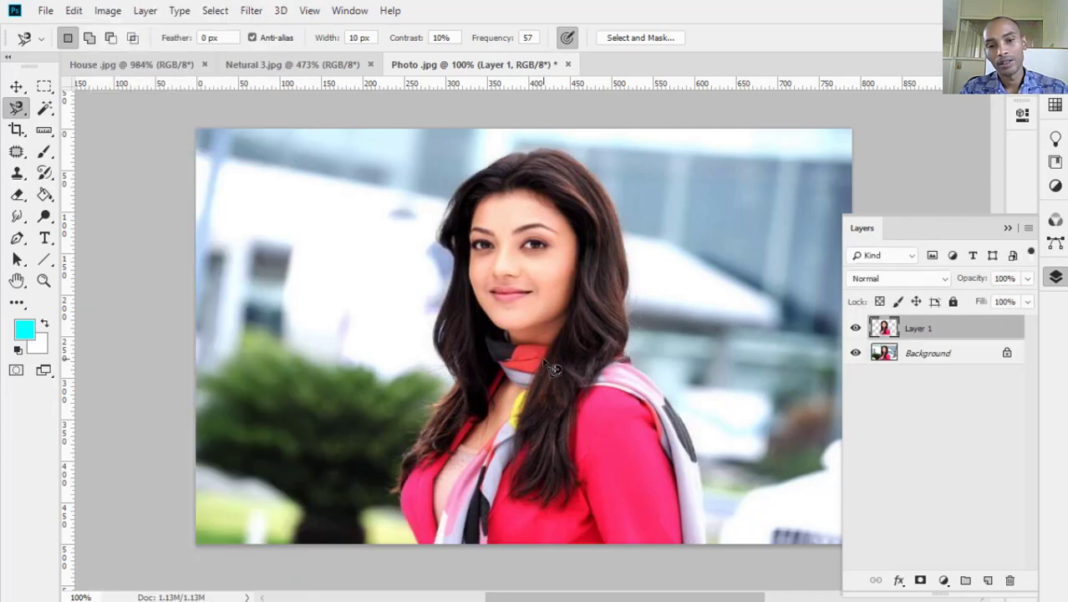
Move the pasted woman to the right of the original and slightly higher with the Move Tool
click(15, 86)
drag(546, 385, 629, 400)
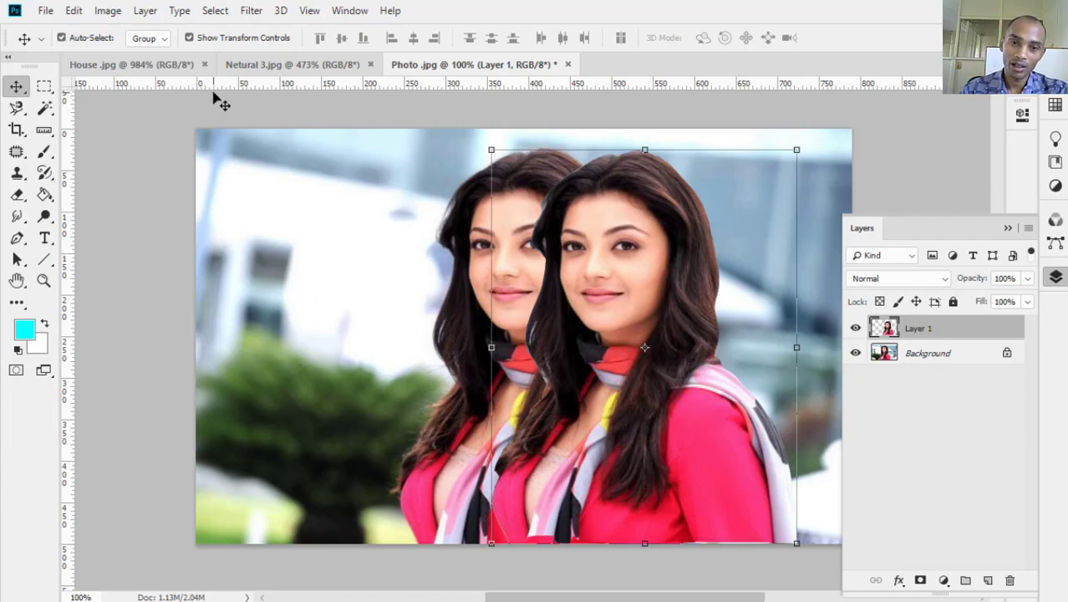
drag(682, 335, 650, 337)
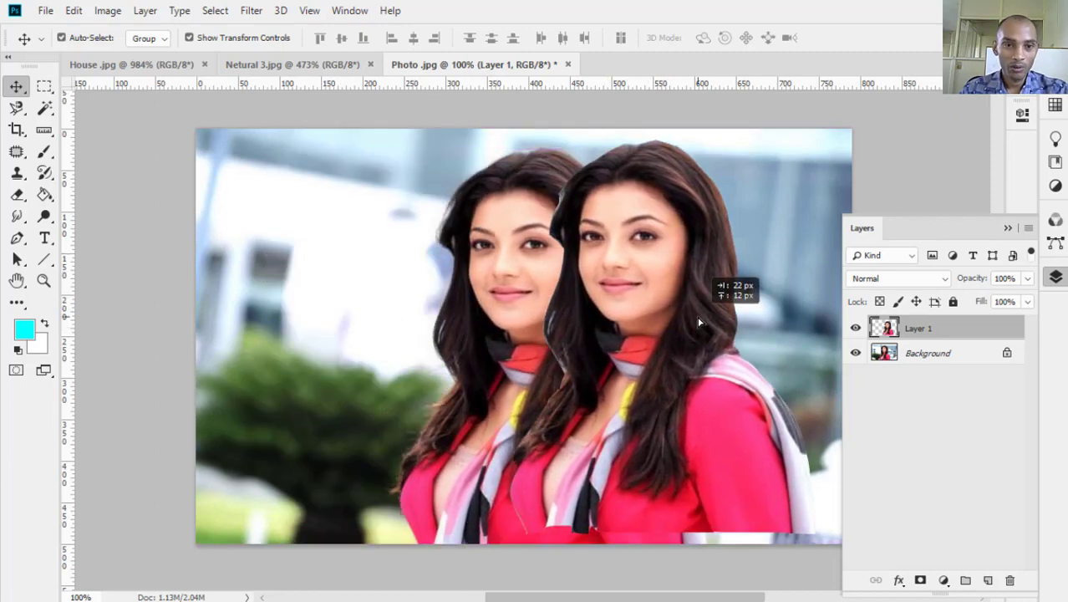
drag(700, 322, 700, 321)
Zoom Netural 3.jpg out to 66.7% and float it in its own window beside Photo .jpg
click(276, 62)
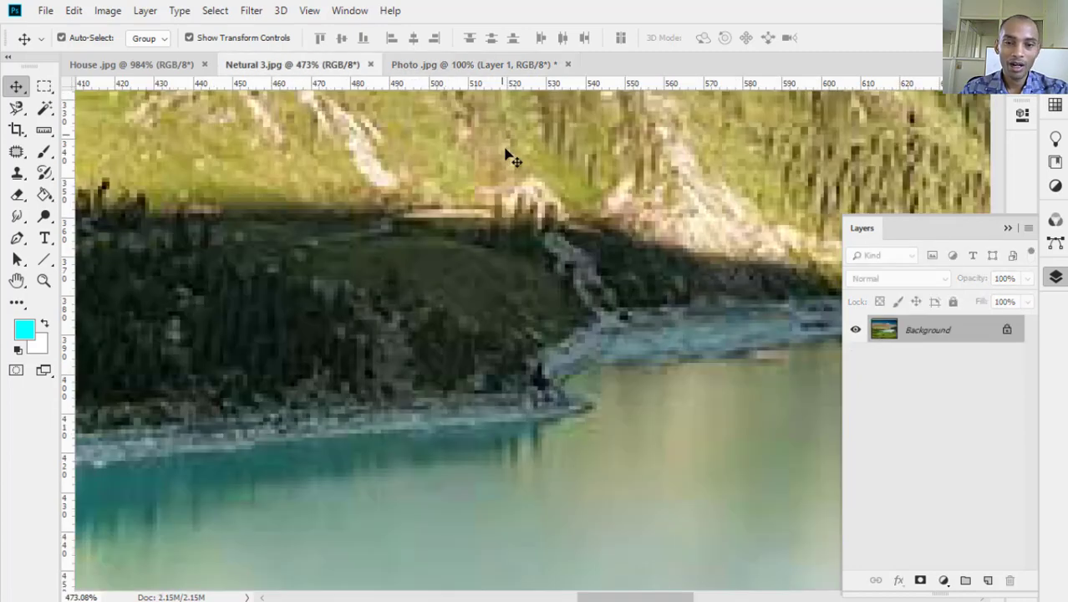
key(ctrl+minus)
key(ctrl+minus)
key(ctrl+minus)
key(ctrl+minus)
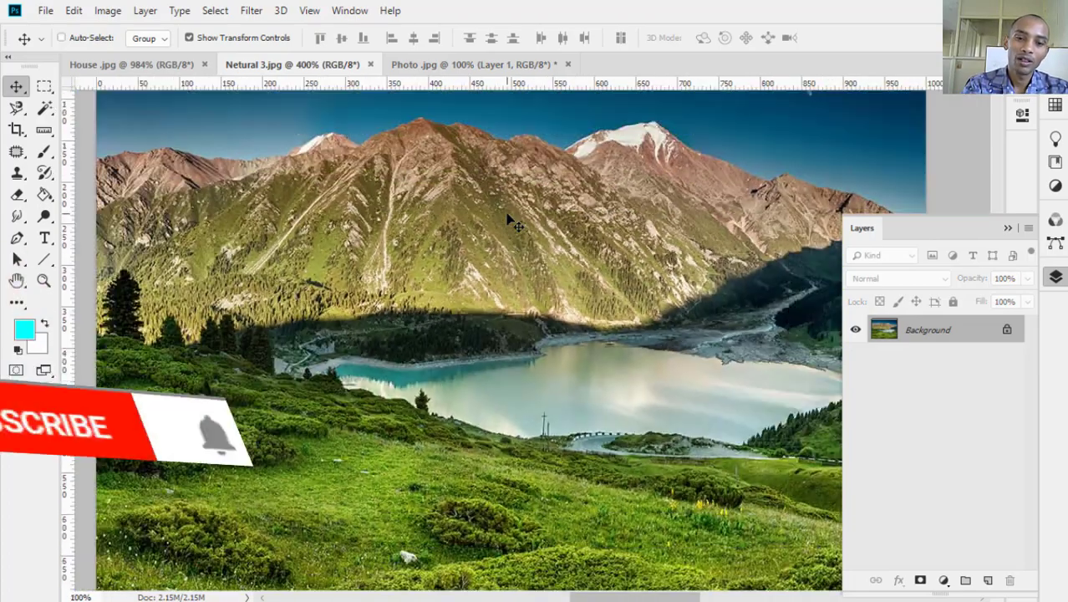
key(ctrl+minus)
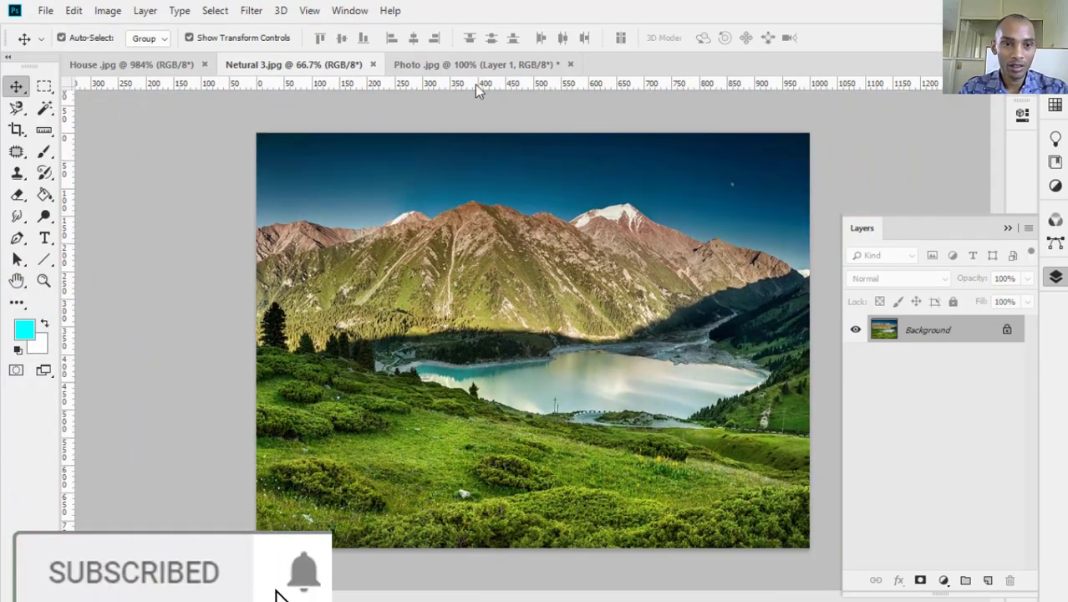
drag(287, 70, 711, 108)
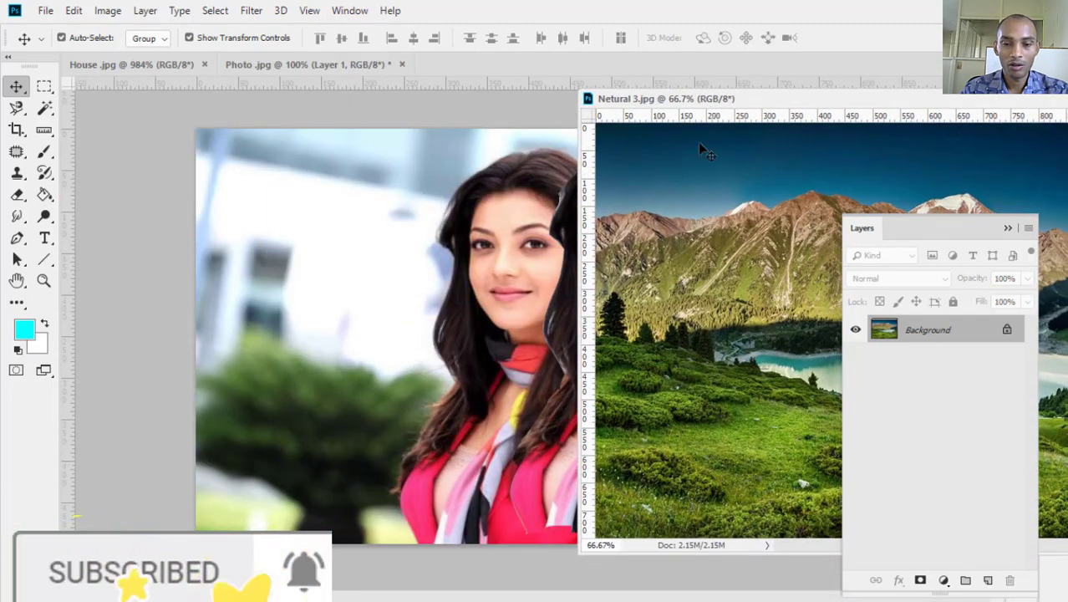
Transfer the cut-out woman's layer from Photo .jpg into Netural 3.jpg and move the landscape window fully into view
click(453, 268)
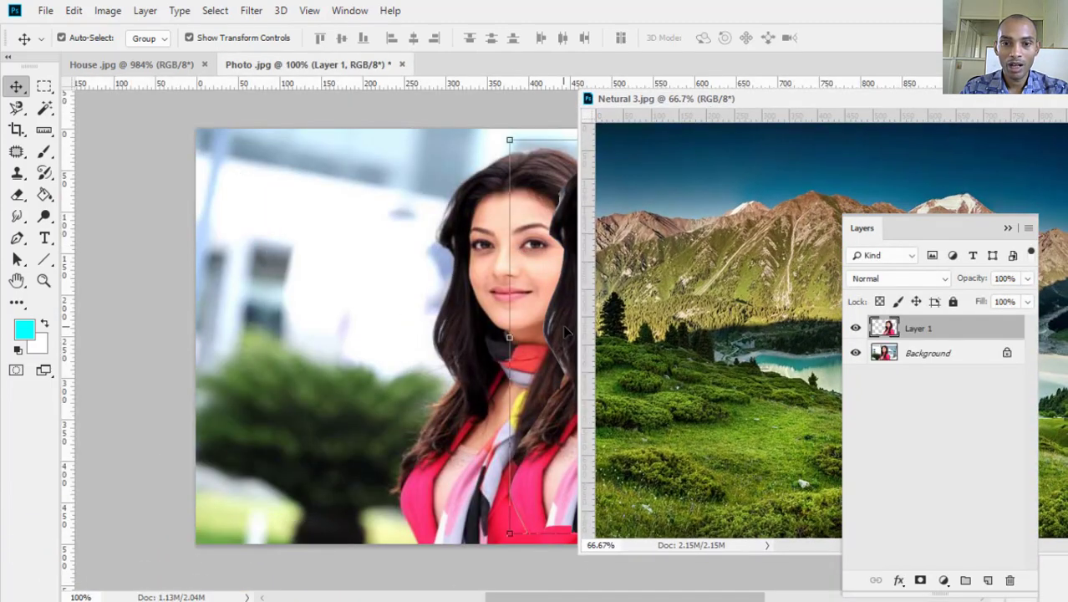
drag(526, 316, 452, 327)
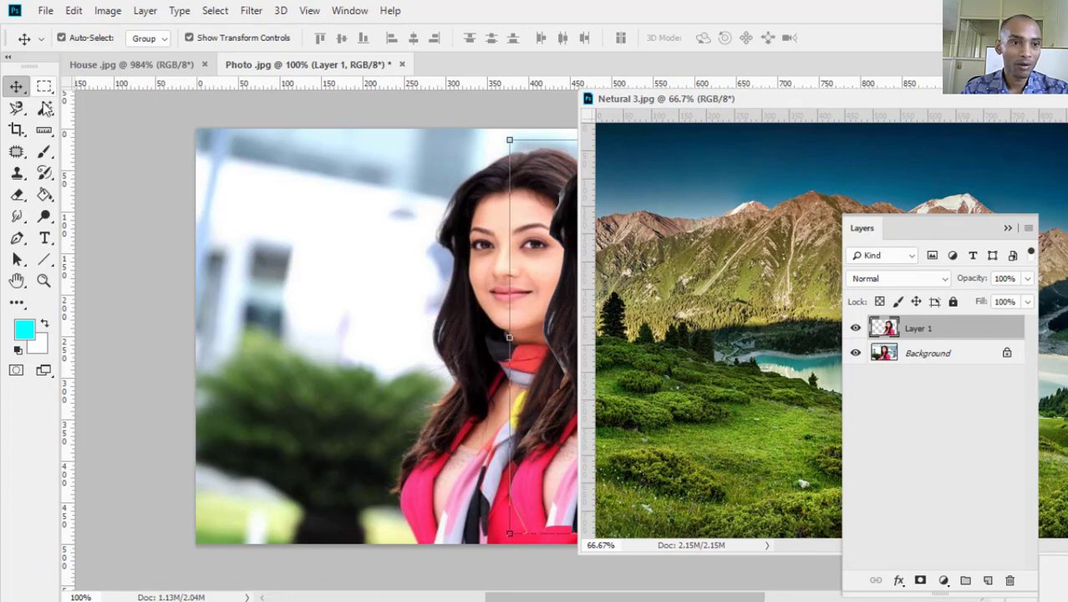
drag(557, 330, 770, 374)
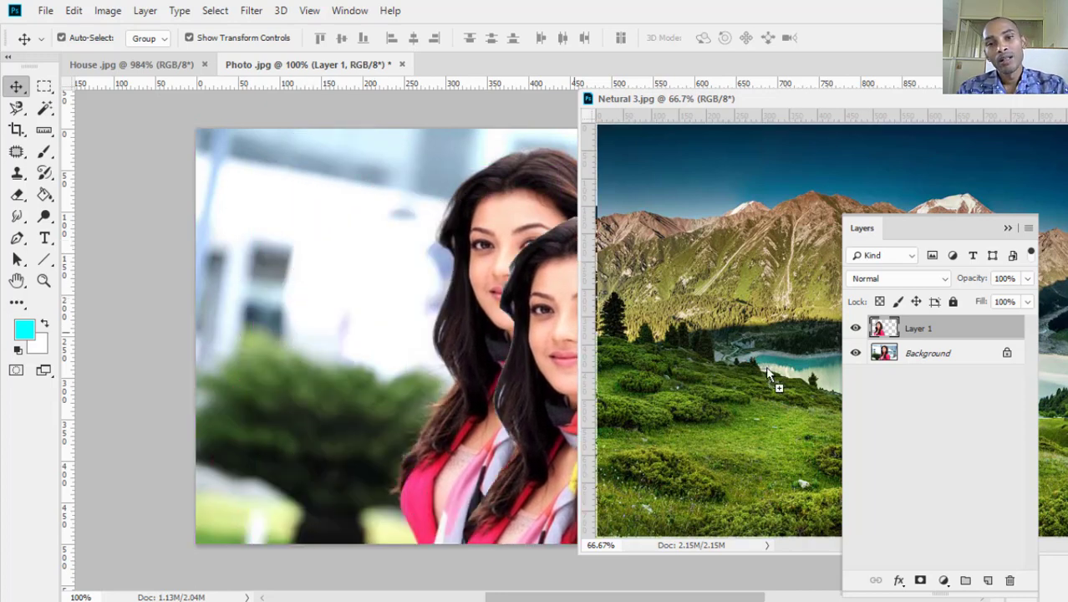
drag(769, 374, 769, 373)
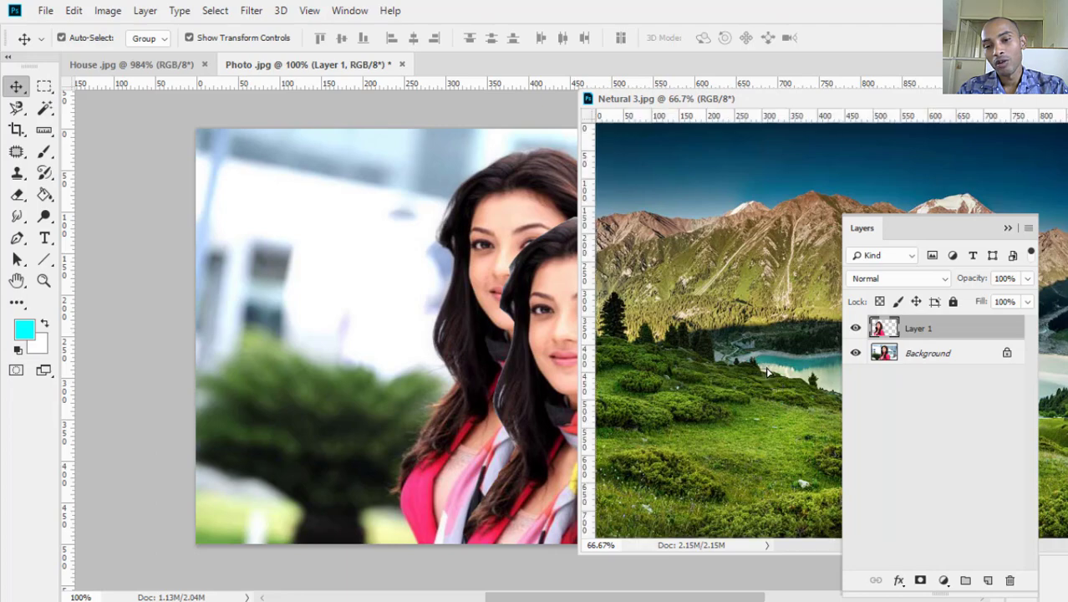
drag(823, 104, 489, 105)
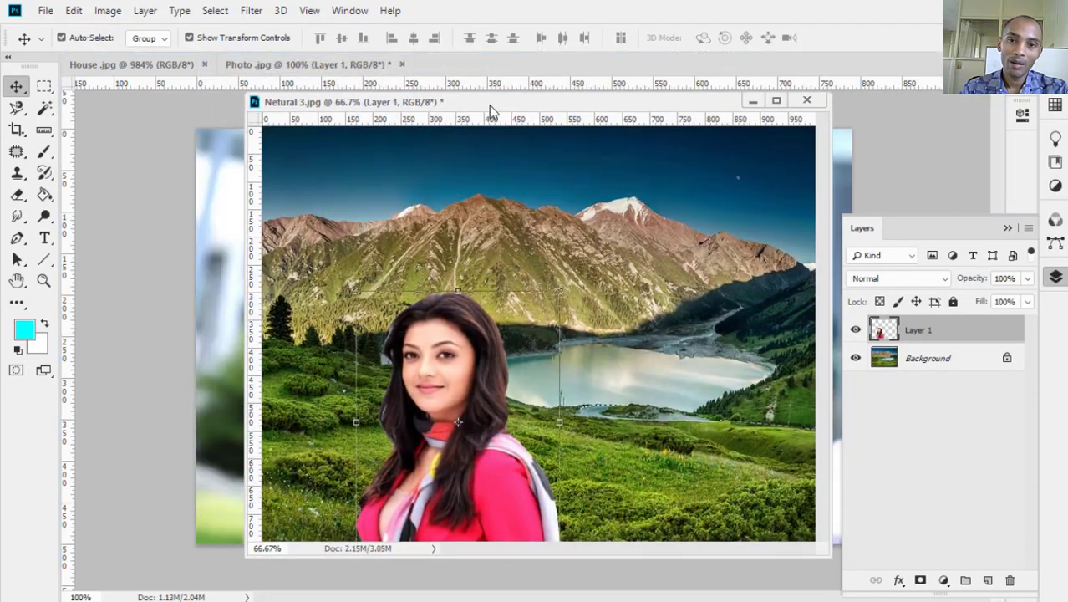
Maximize the Netural 3.jpg window and shift the woman across the landscape to the right and back to the left
click(777, 100)
drag(511, 366, 697, 374)
drag(722, 471, 485, 470)
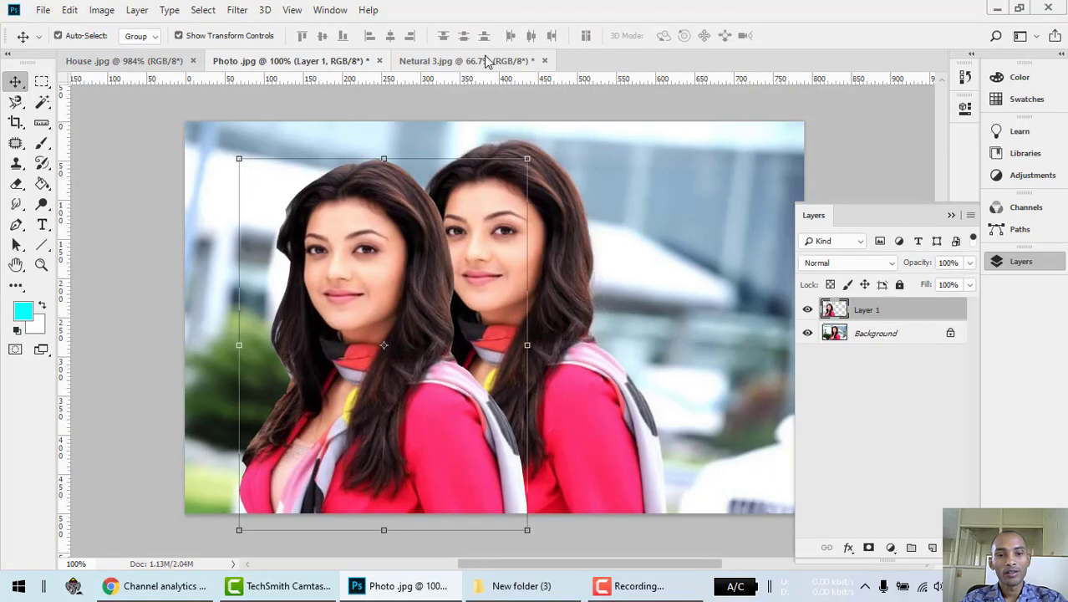
Move the copied woman to the right of the original in Photo .jpg, and switch to the Netural 3.jpg document
drag(371, 307, 649, 305)
click(423, 61)
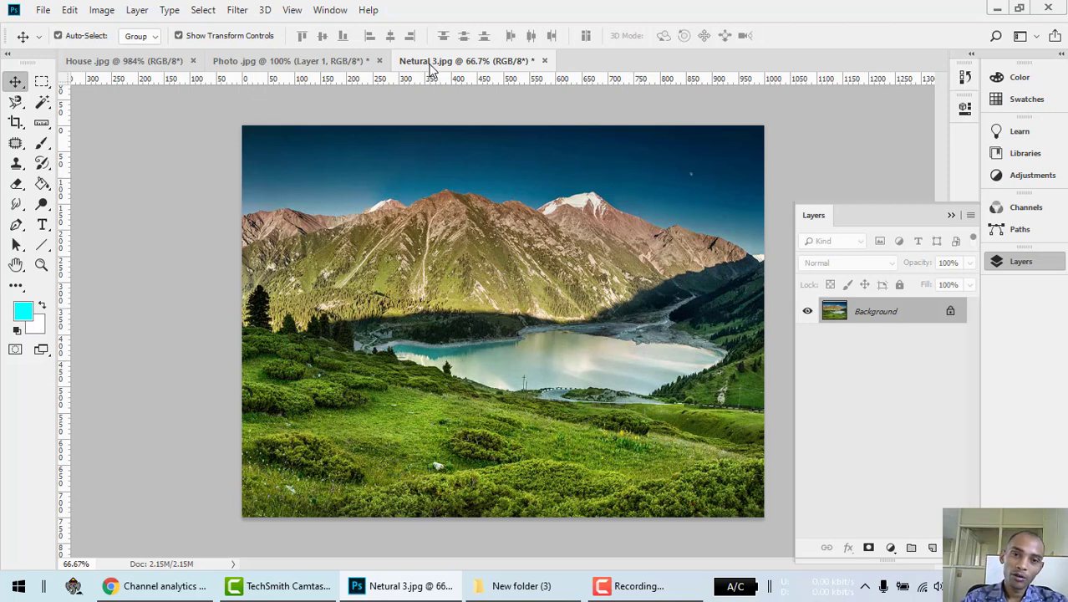
Float Netural 3.jpg in its own window beside both women in Photo .jpg, with the Layers panel shifted out of the way
drag(430, 70, 123, 142)
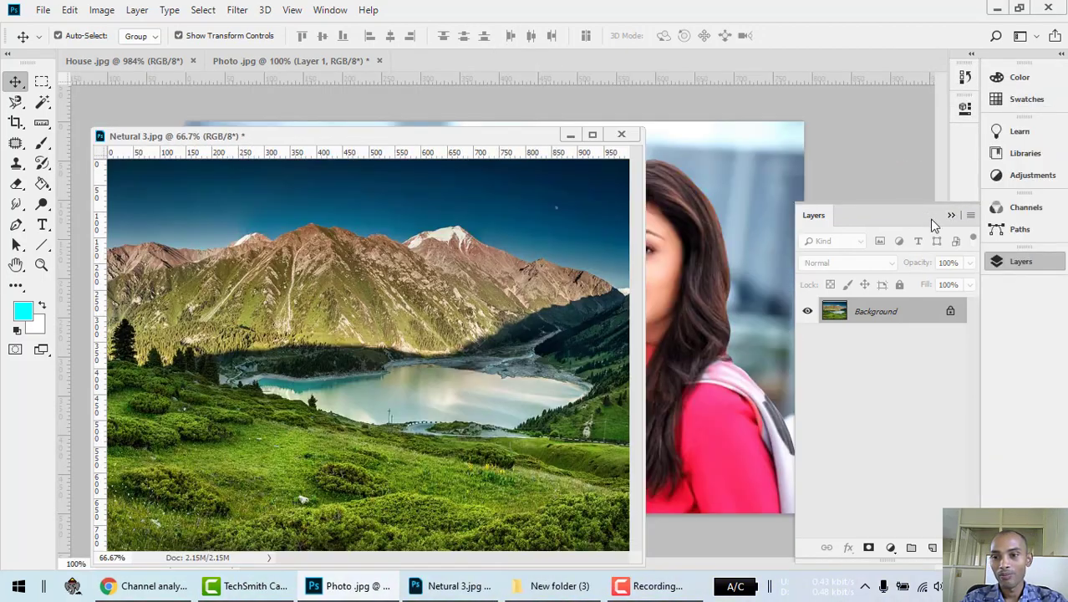
drag(934, 224, 974, 298)
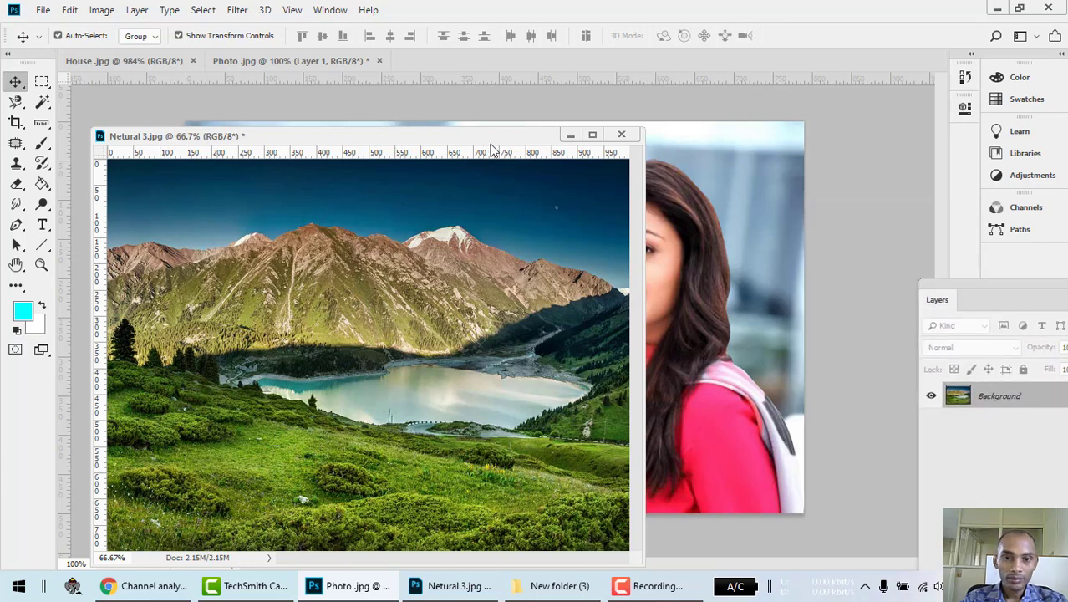
drag(481, 138, 469, 107)
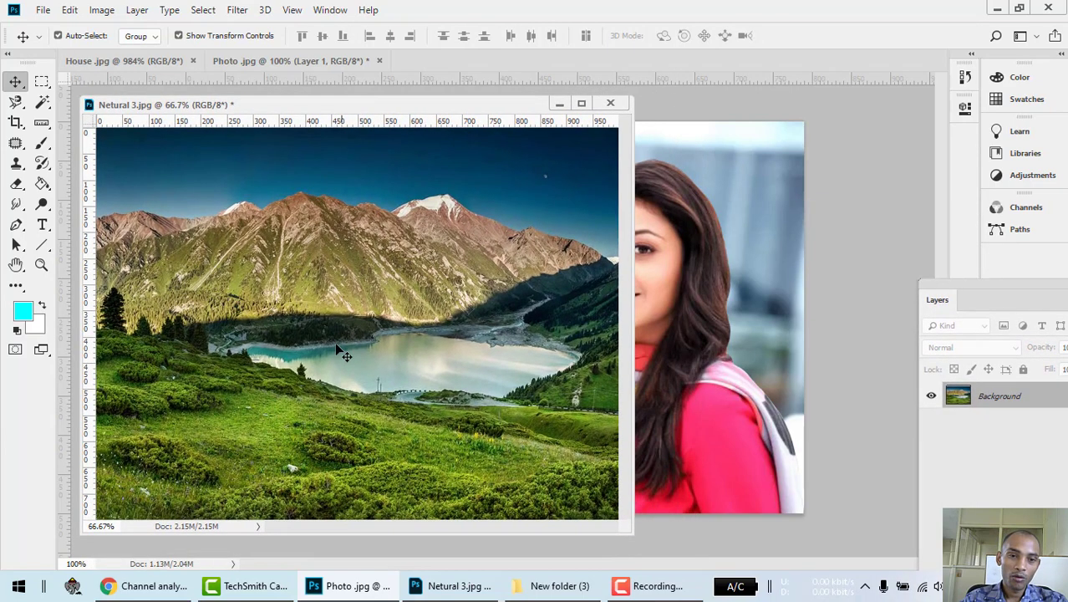
drag(352, 104, 598, 70)
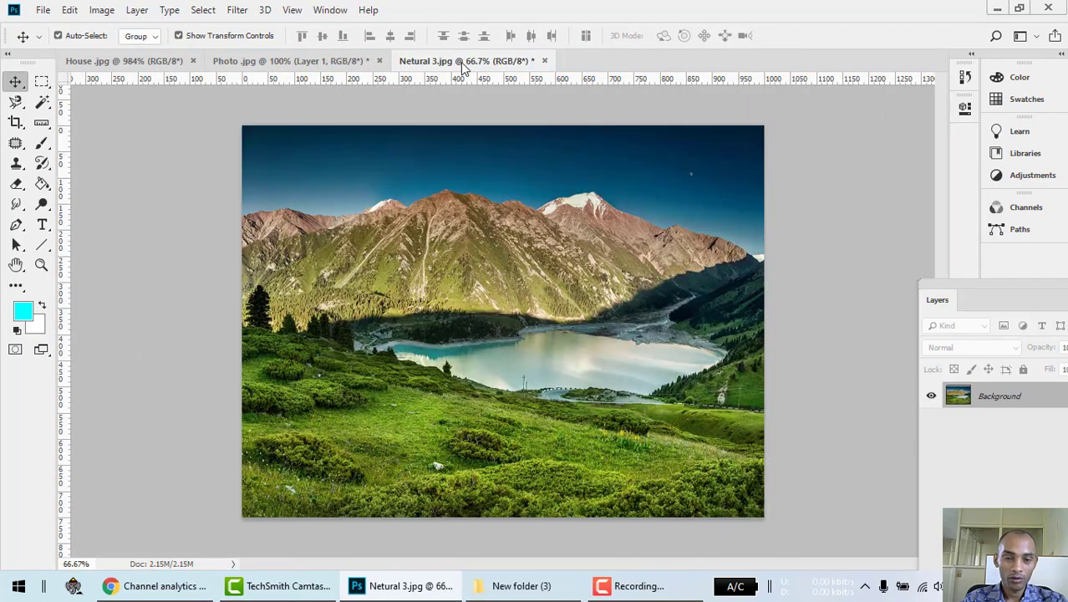
drag(463, 66, 777, 154)
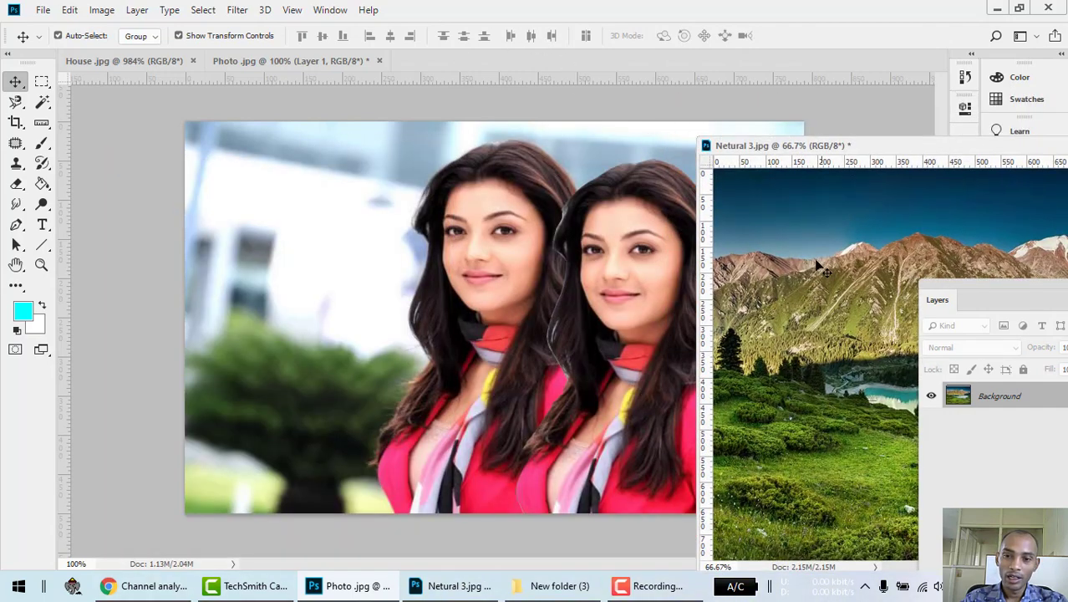
Transfer the copied woman's layer from Photo .jpg into Netural 3.jpg and bring the landscape window fully into view
click(609, 279)
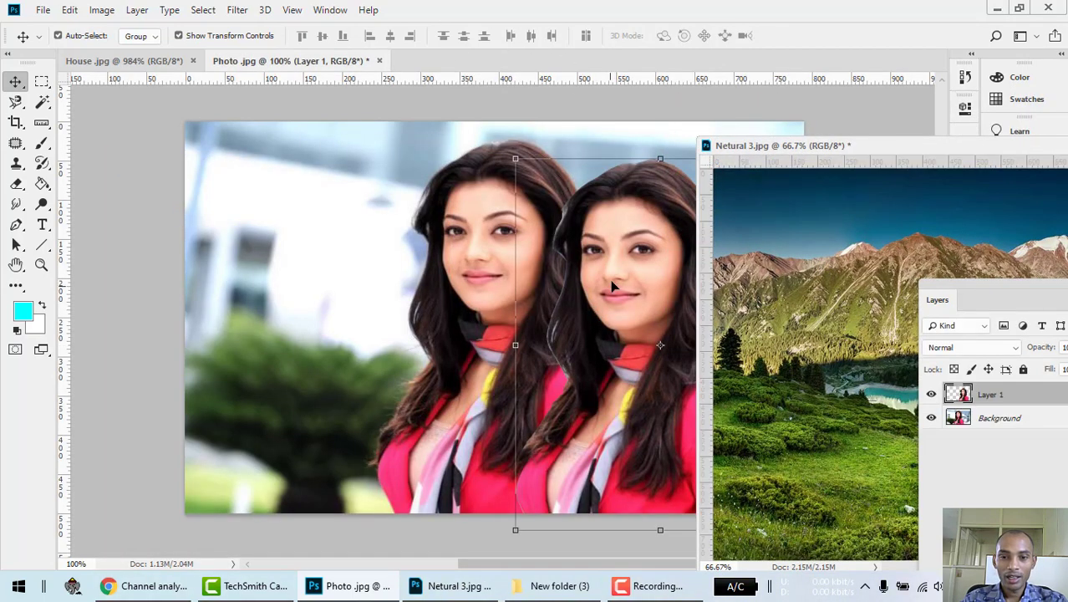
drag(609, 279, 305, 279)
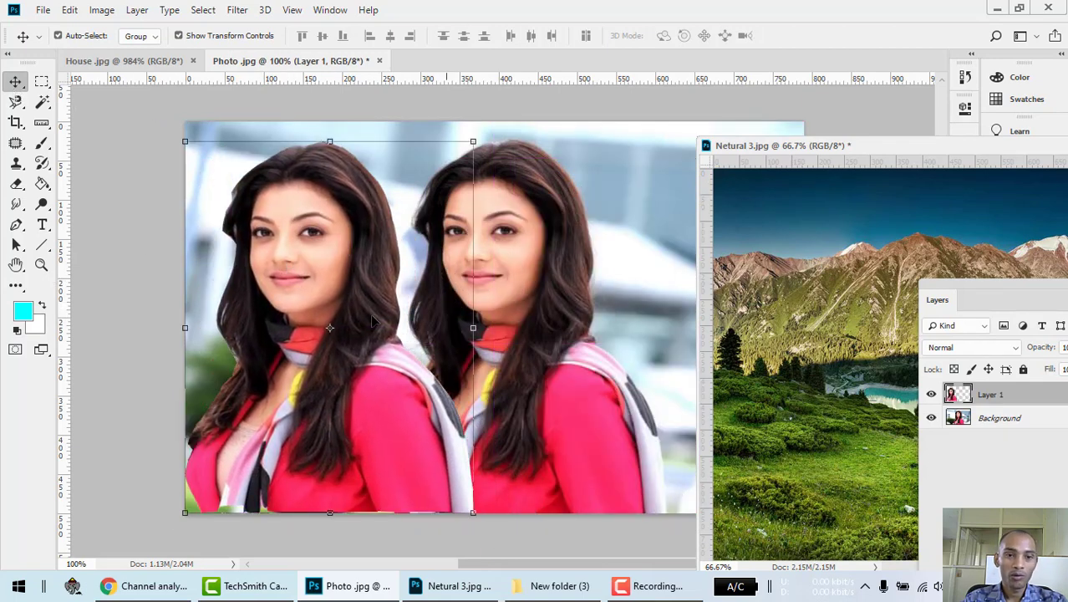
drag(330, 272, 426, 264)
drag(371, 244, 724, 263)
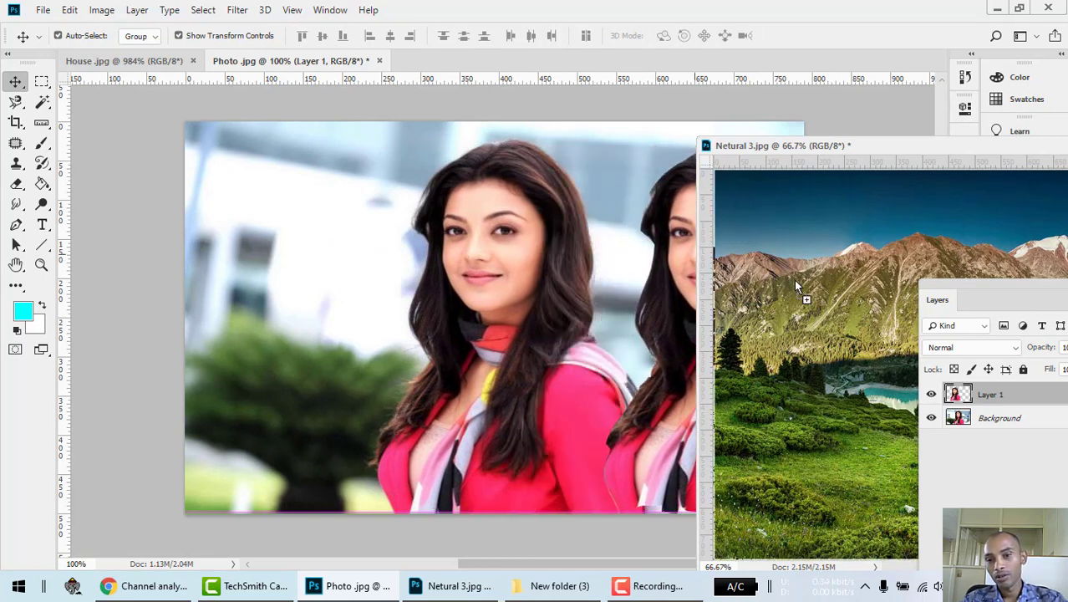
drag(795, 281, 795, 281)
drag(875, 159, 374, 105)
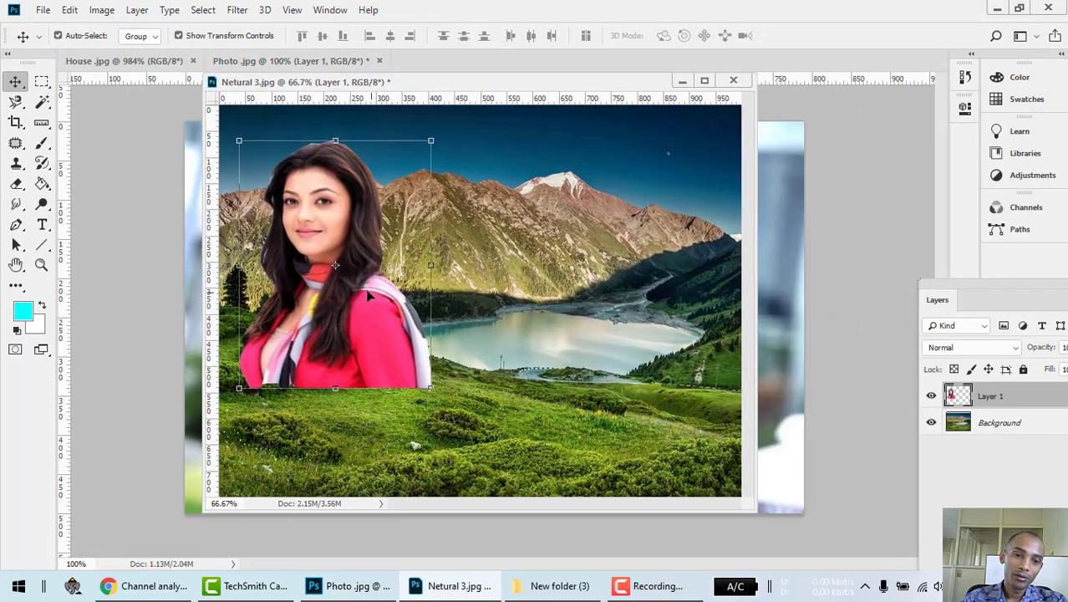
Scale the woman to about 112% and reposition her in the left half of the landscape with the Netural 3.jpg window maximized
drag(369, 296, 497, 332)
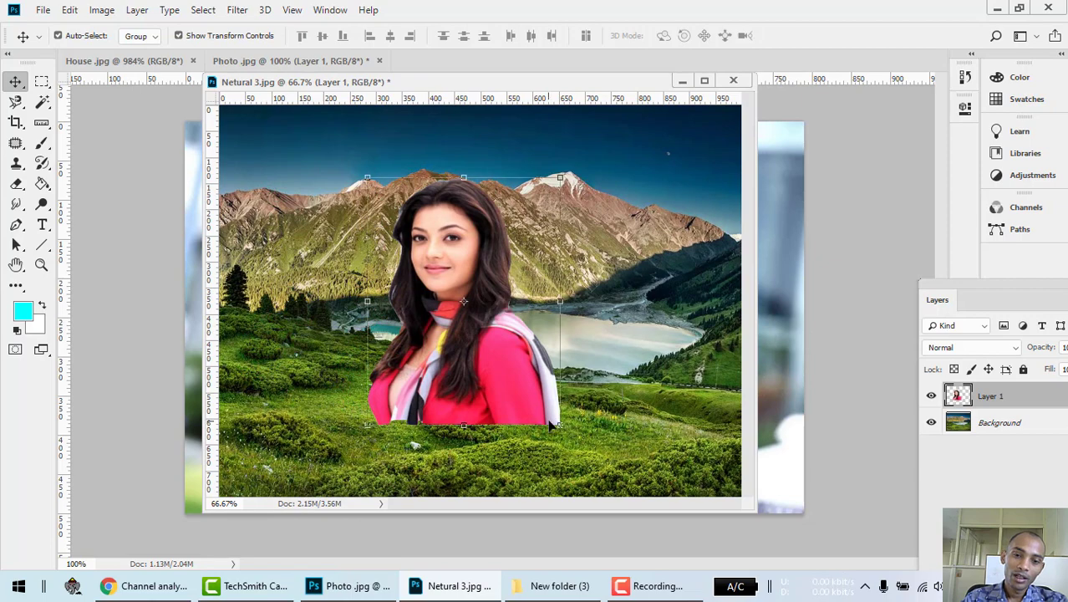
drag(555, 427, 583, 455)
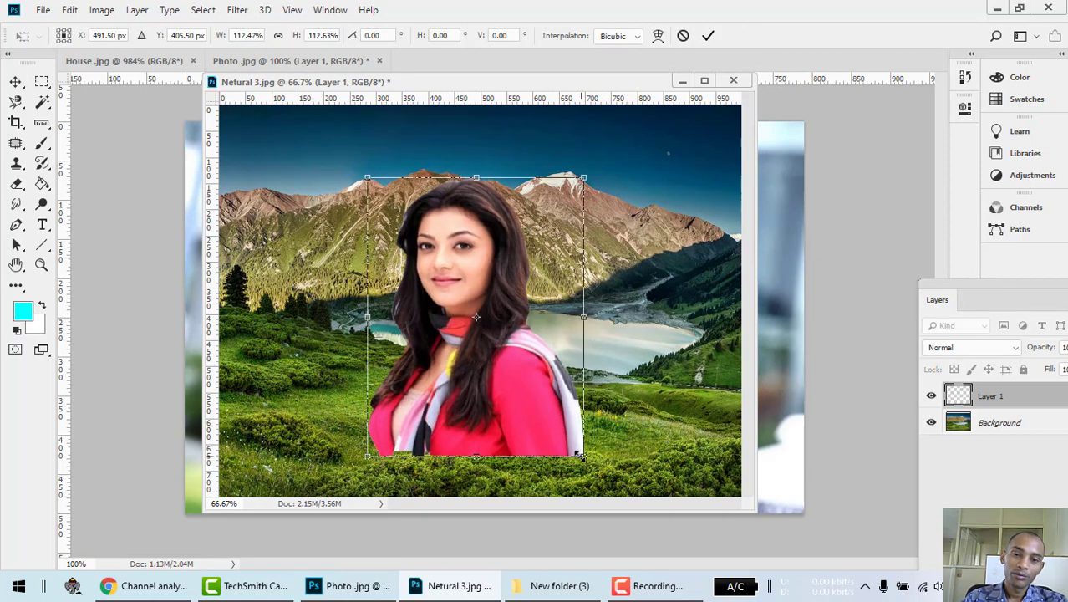
click(704, 81)
drag(457, 306, 426, 289)
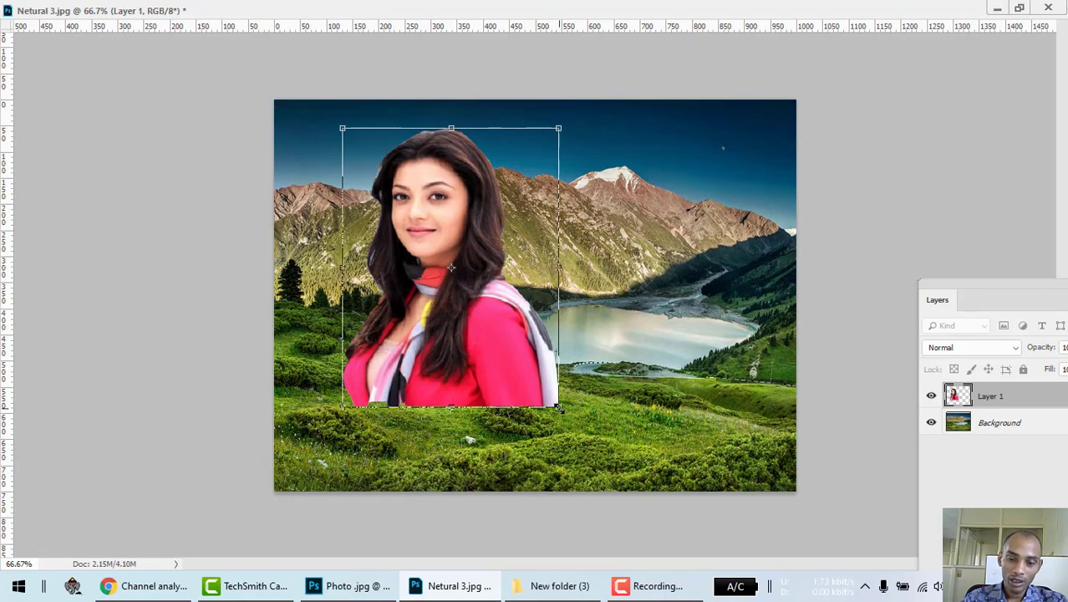
Enlarge the woman with Show Transform Controls until she spans nearly the full height of the landscape down to its bottom edge
drag(560, 408, 568, 415)
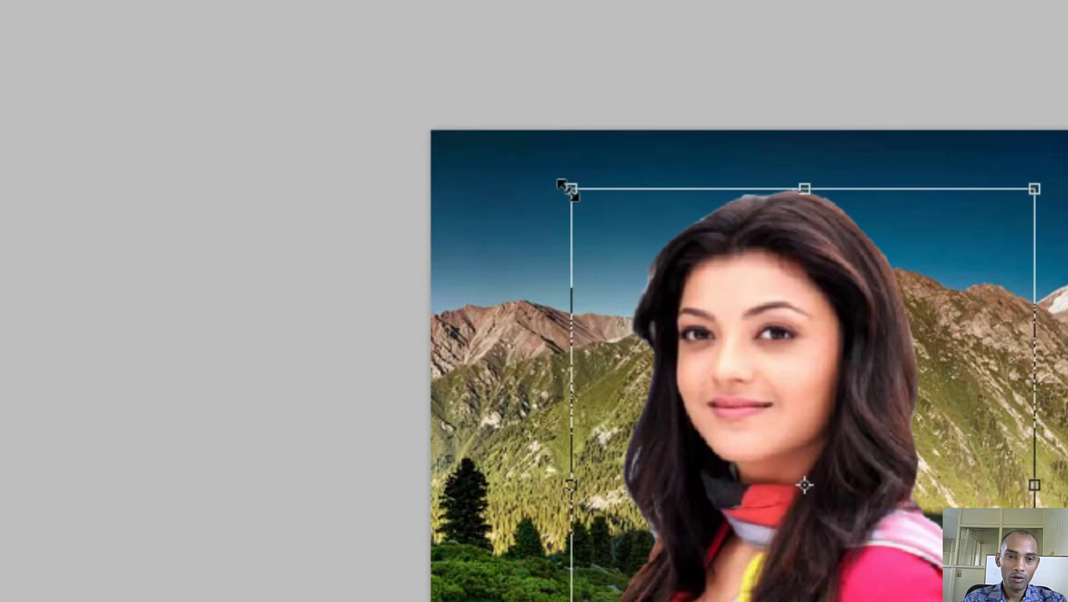
drag(568, 189, 520, 164)
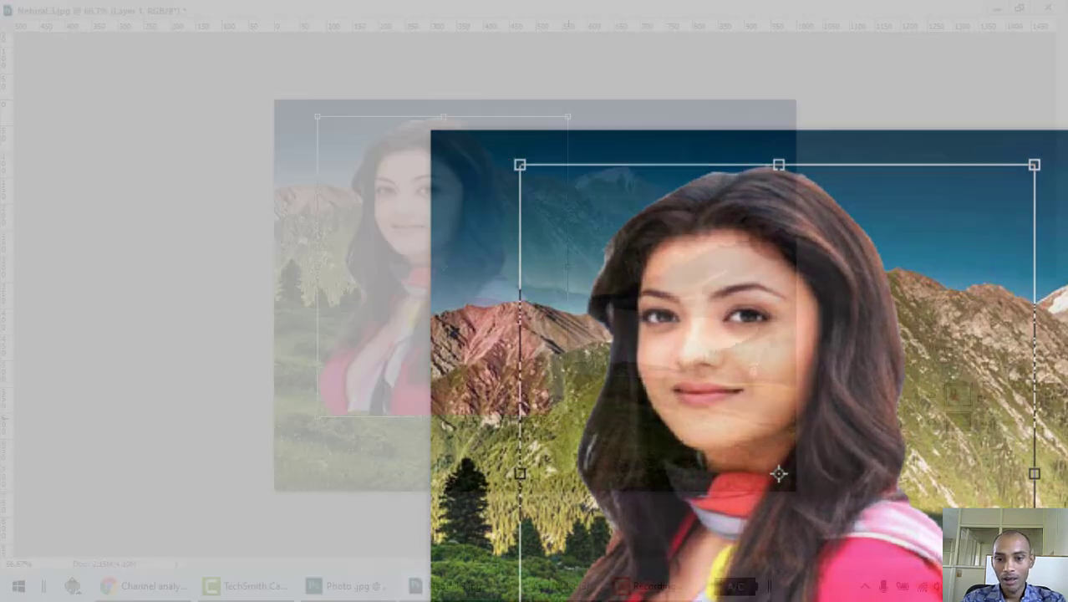
drag(570, 418, 566, 415)
drag(566, 415, 602, 465)
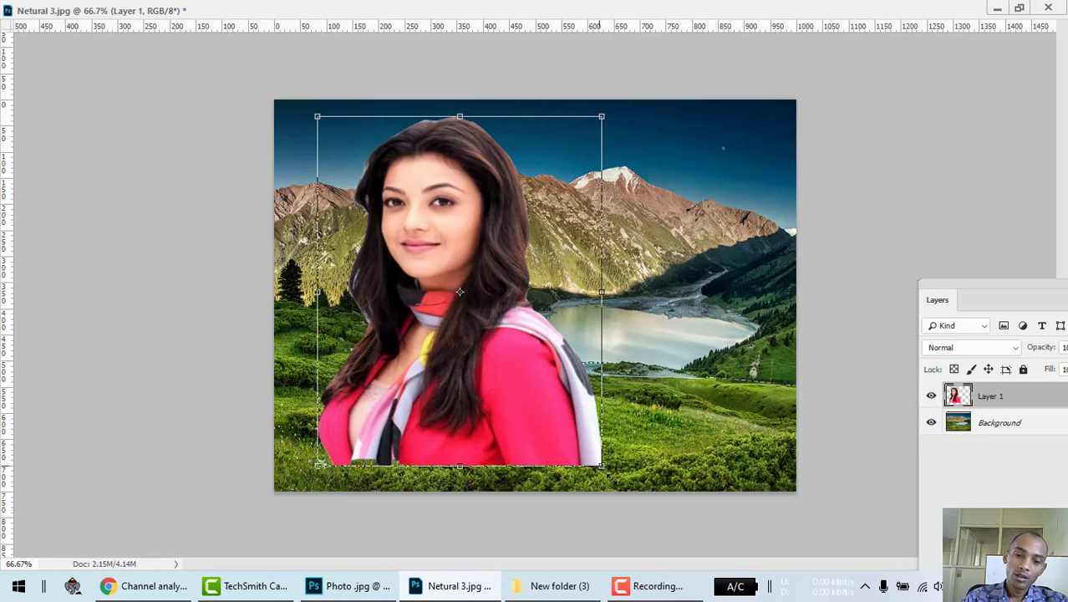
drag(602, 465, 592, 492)
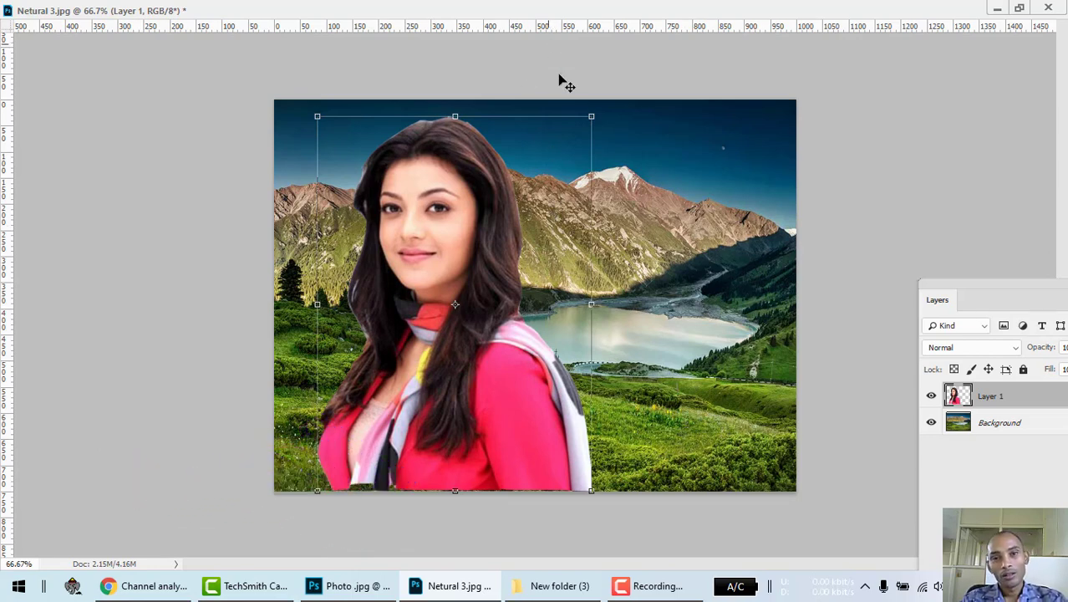
Shift the woman slightly right along the landscape's bottom edge and dock the Netural 3.jpg window beside the other open documents
mouse_move(400, 347)
mouse_down()
mouse_move(527, 347)
mouse_move(502, 330)
mouse_move(424, 318)
mouse_move(398, 334)
mouse_move(416, 357)
mouse_up()
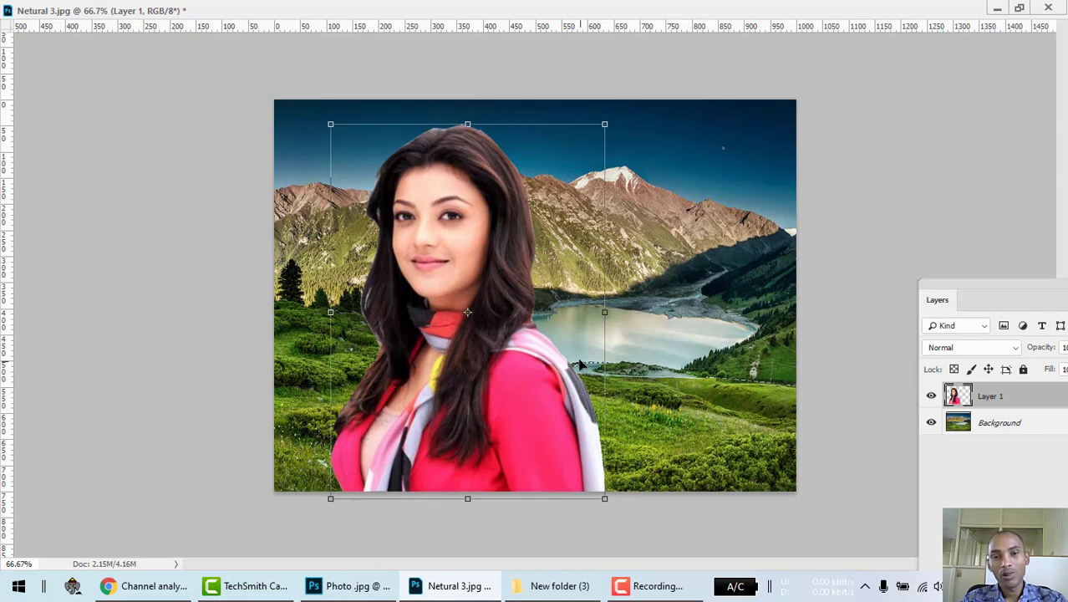
drag(527, 409, 551, 409)
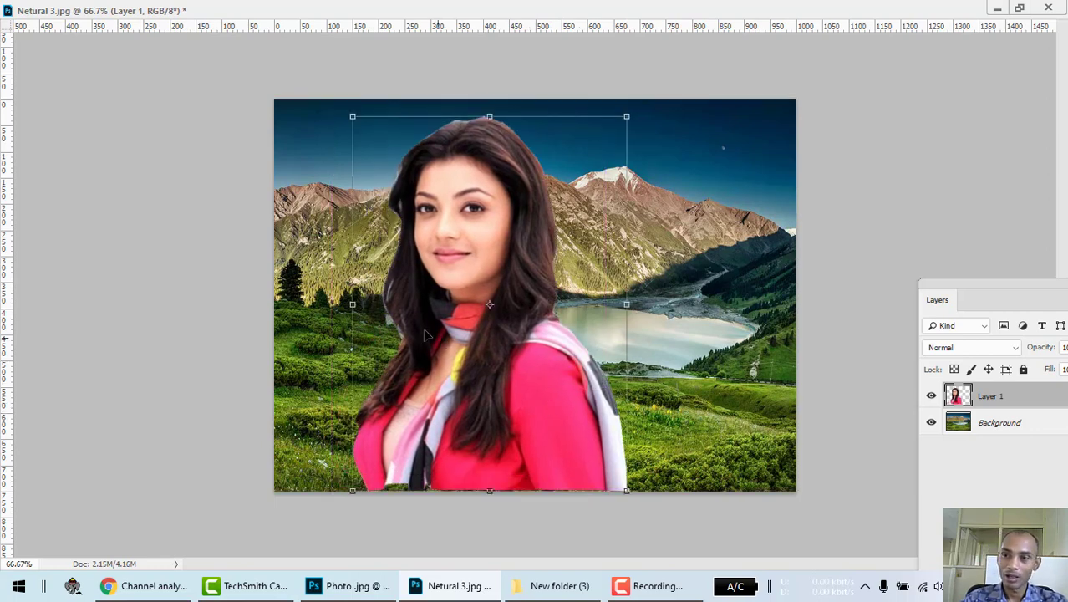
click(1021, 7)
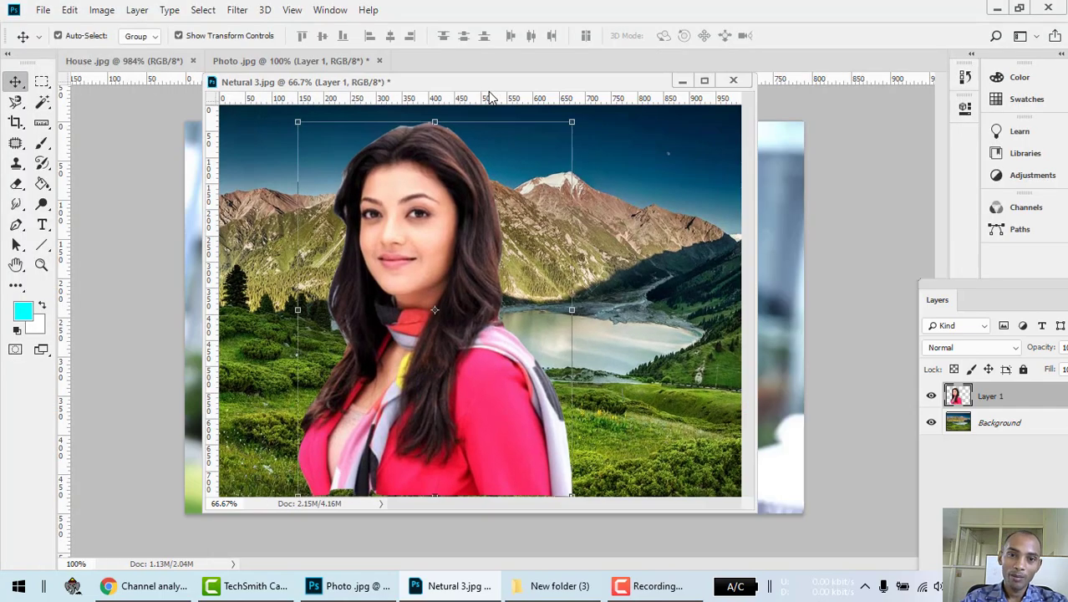
drag(488, 83, 603, 66)
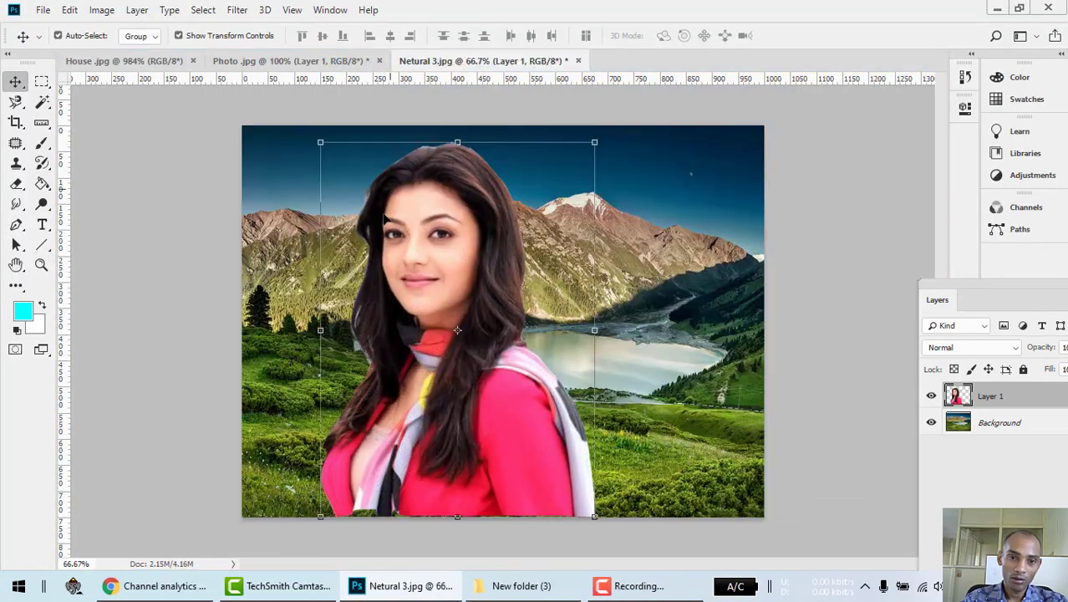
Move the large woman to the landscape's right side and bring a second copy from Photo .jpg into Netural 3.jpg on her left
drag(445, 298, 557, 302)
drag(543, 322, 541, 289)
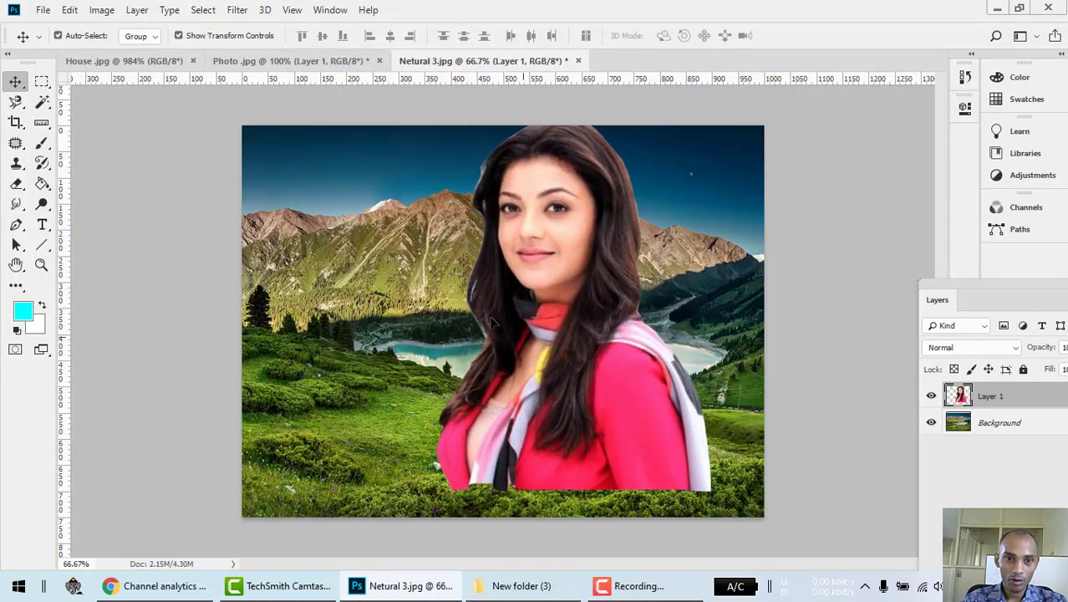
click(308, 62)
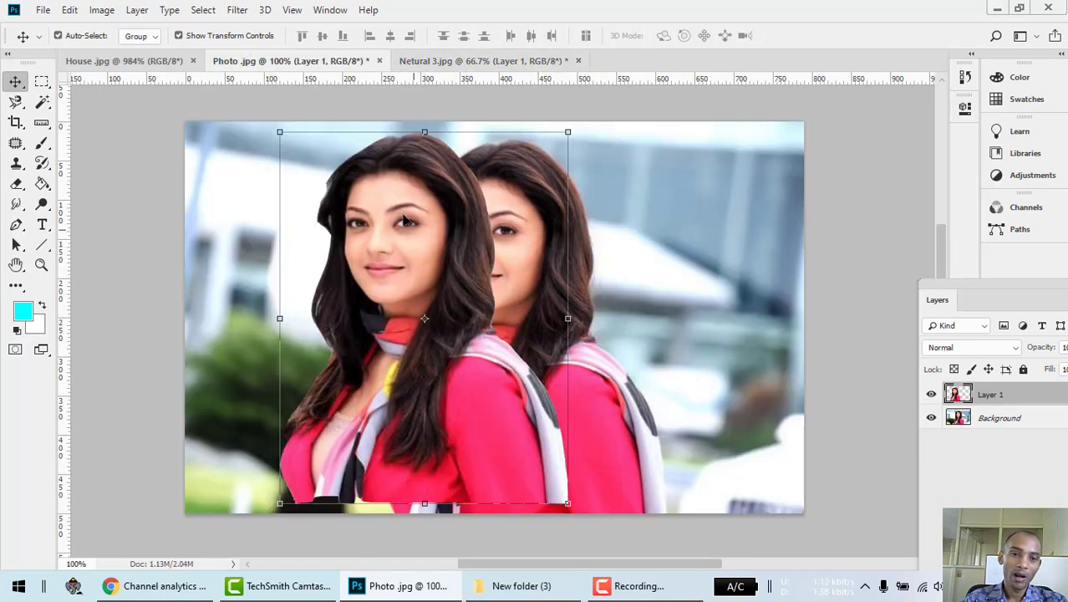
drag(399, 211, 420, 366)
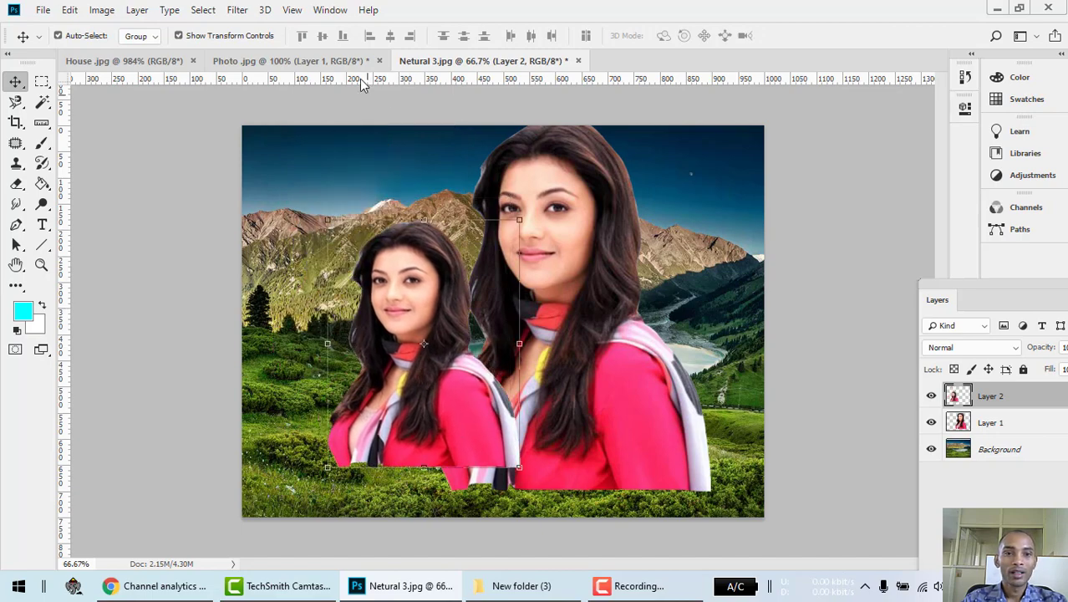
Copy the woman's layer from Photo .jpg into House .jpg and show the whole house image at 66.7%
click(293, 61)
mouse_move(418, 251)
mouse_down()
mouse_move(159, 55)
mouse_move(418, 247)
mouse_up()
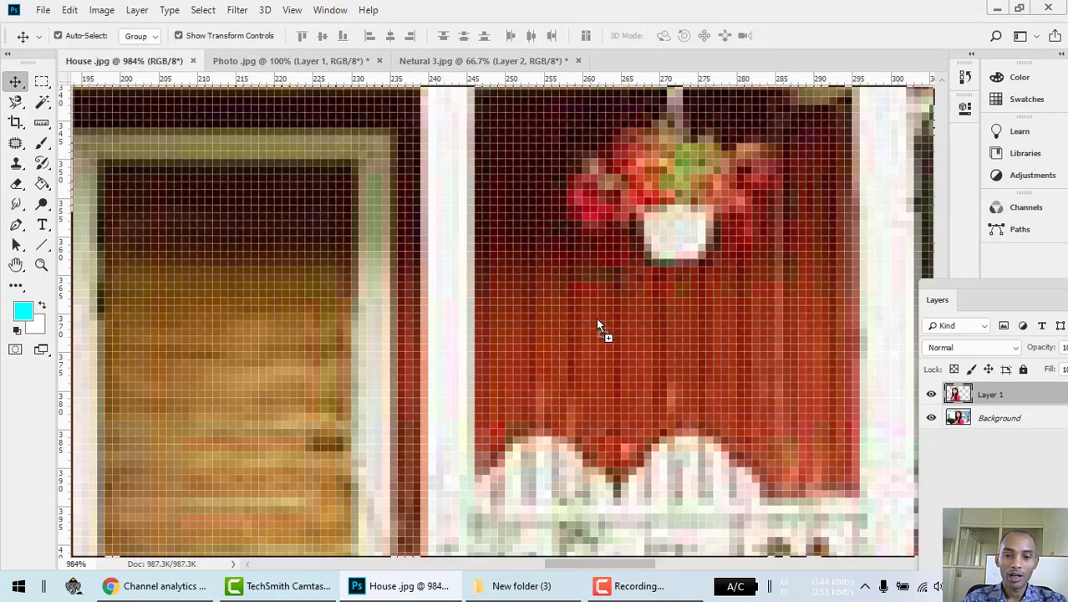
drag(597, 325, 597, 323)
key(ctrl+1)
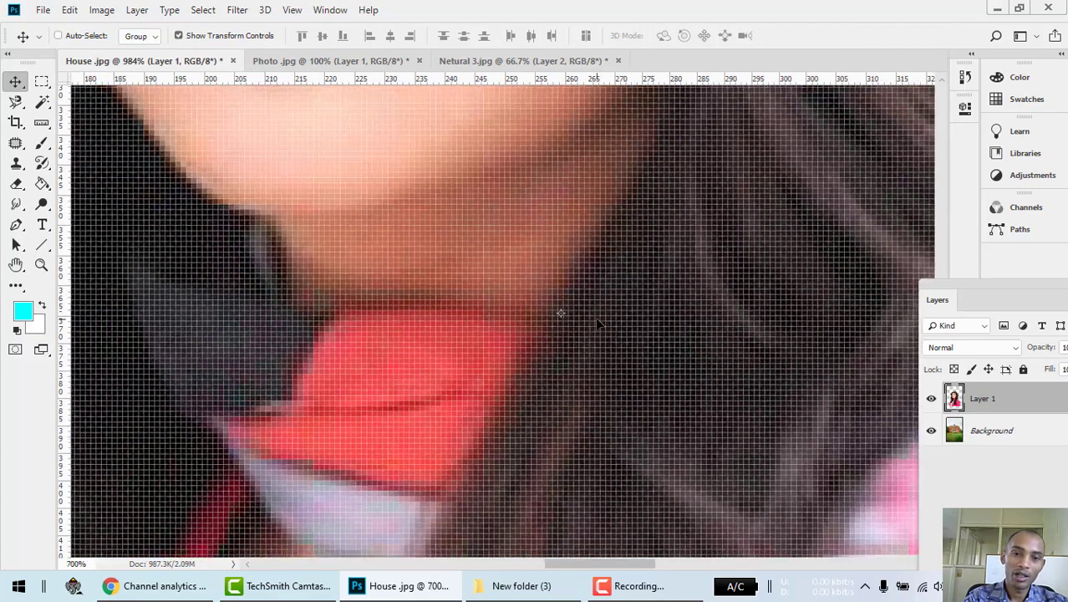
key(ctrl+minus)
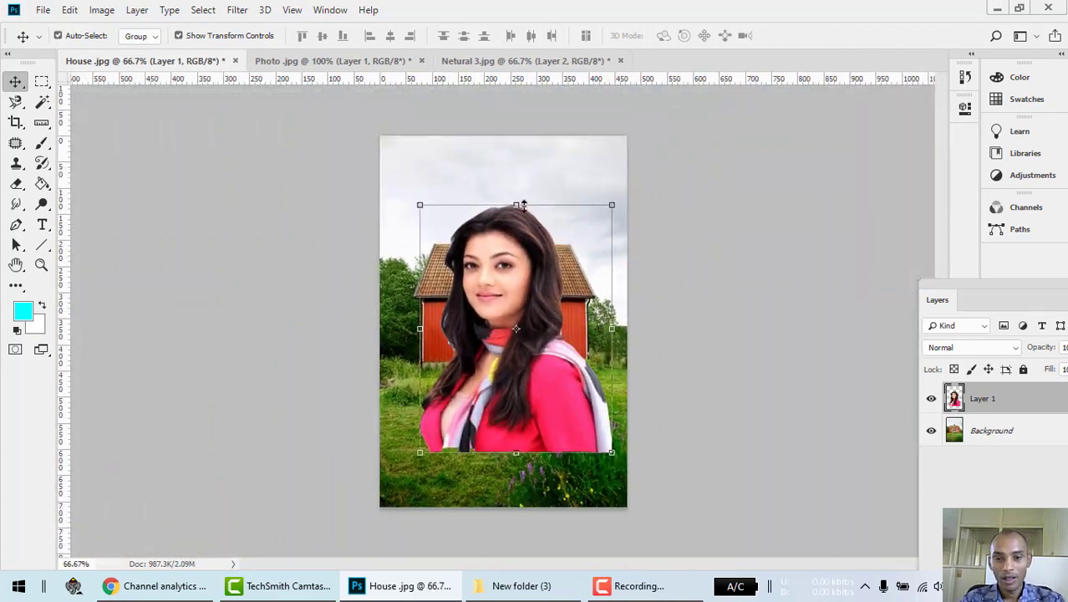
Shrink the woman to about 156 × 180 px and place her in the sky at the house image's upper-right corner
drag(521, 272, 477, 195)
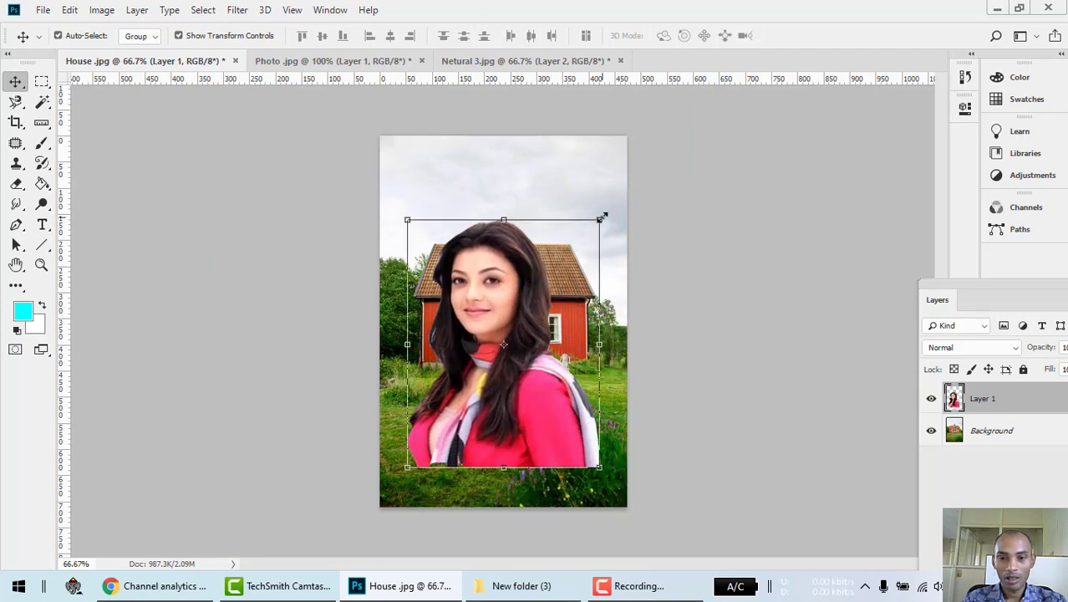
drag(602, 216, 490, 372)
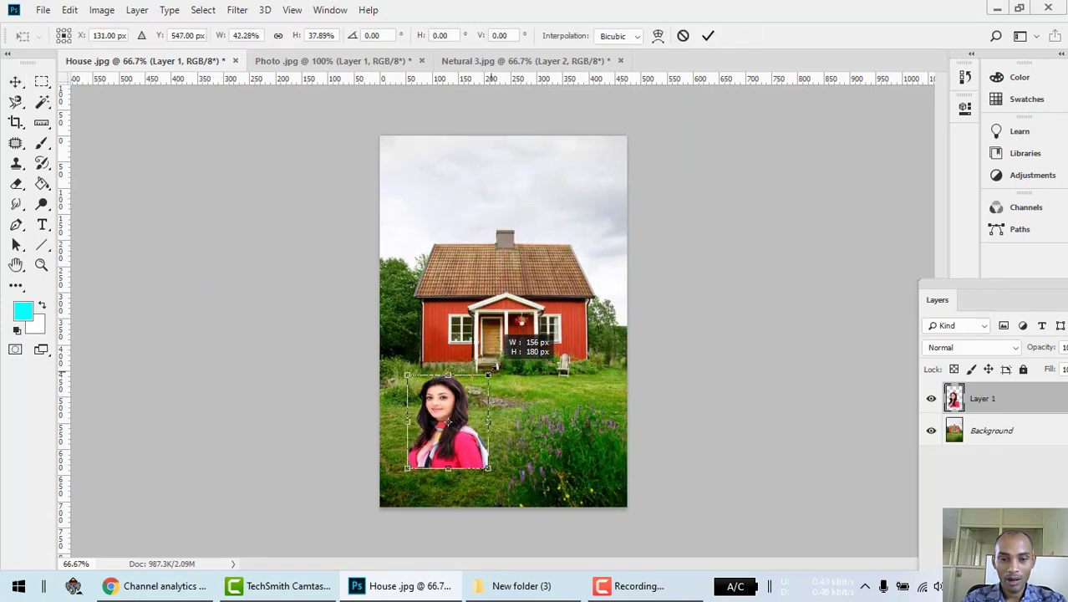
drag(458, 445, 596, 209)
key(Return)
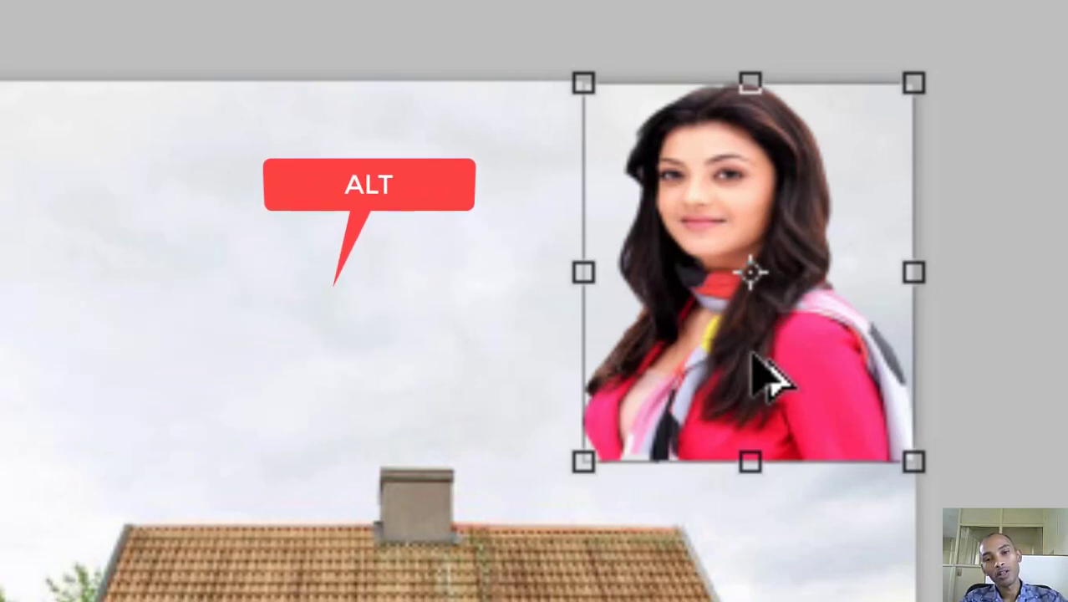
Duplicate the woman onto the grass at the image's lower left, and move the original on Layer 1 slightly down in the sky
drag(765, 380, 428, 466)
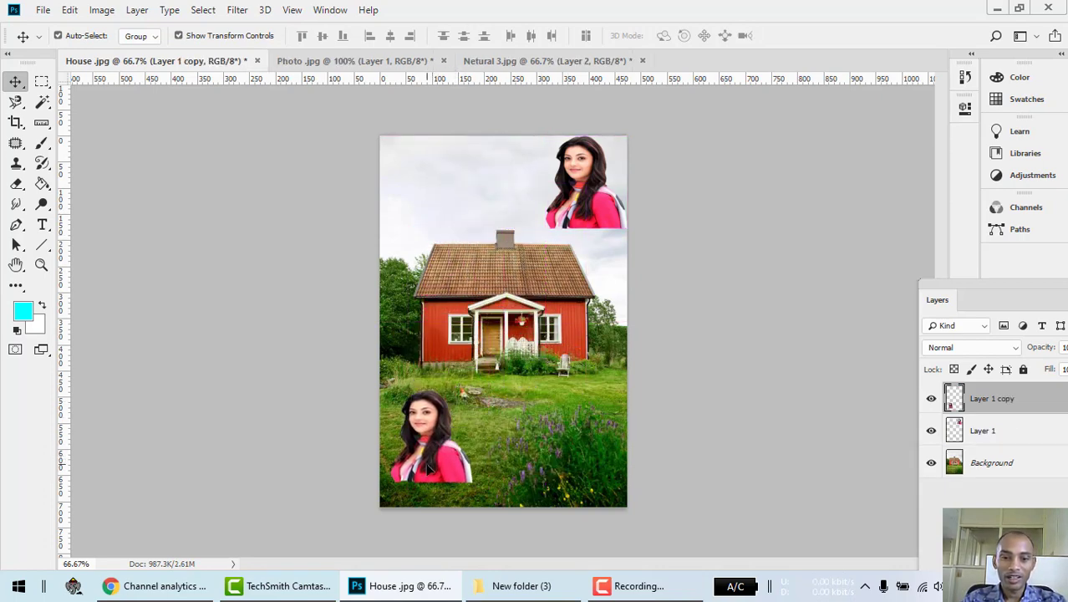
right_click(583, 190)
click(610, 199)
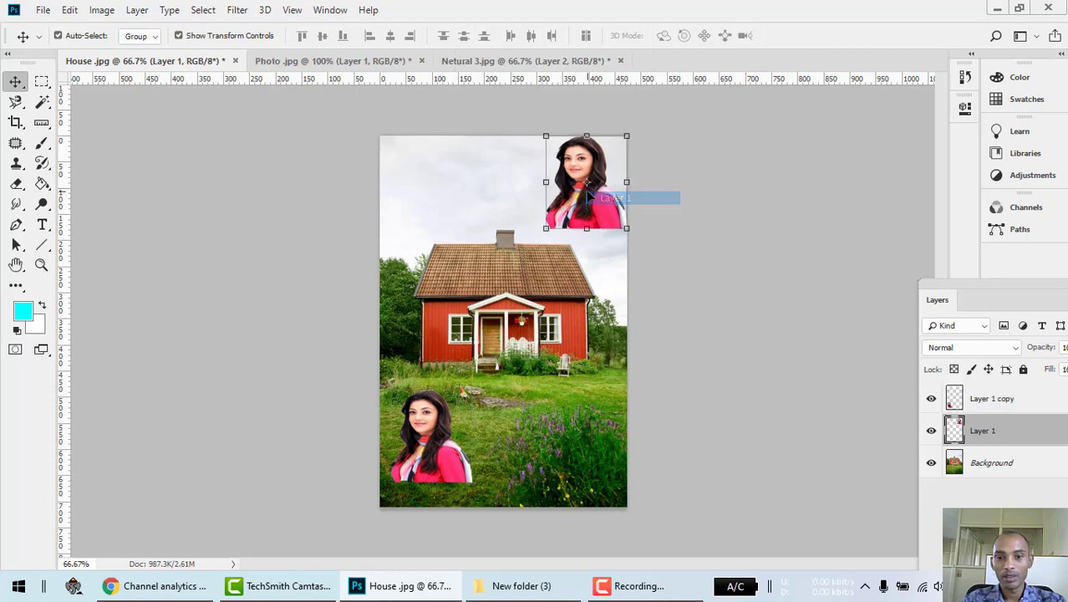
drag(602, 169, 592, 204)
Bring the Layers panel fully into view and switch between Layer 1 and Layer 1 copy, leaving Layer 1 copy active
right_click(437, 462)
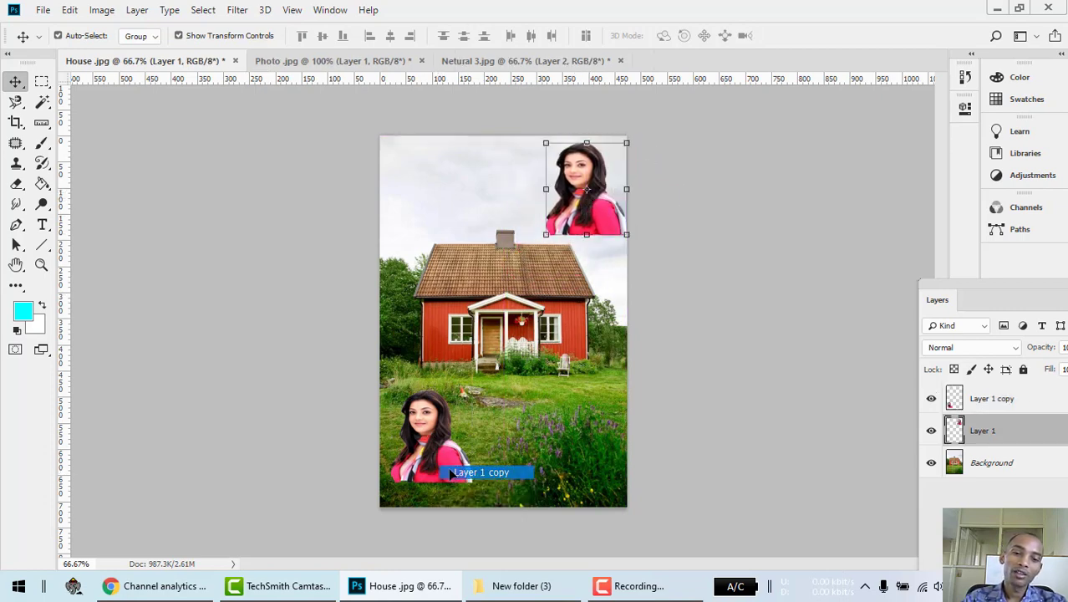
click(448, 468)
mouse_move(446, 479)
mouse_down()
mouse_move(445, 449)
mouse_move(449, 478)
mouse_up()
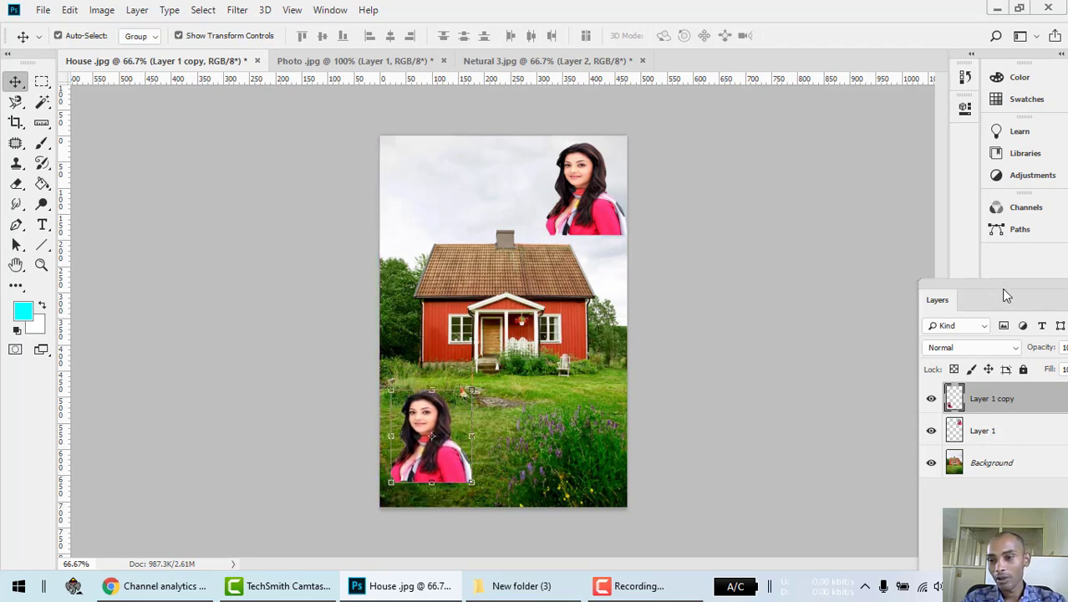
drag(1003, 293, 869, 136)
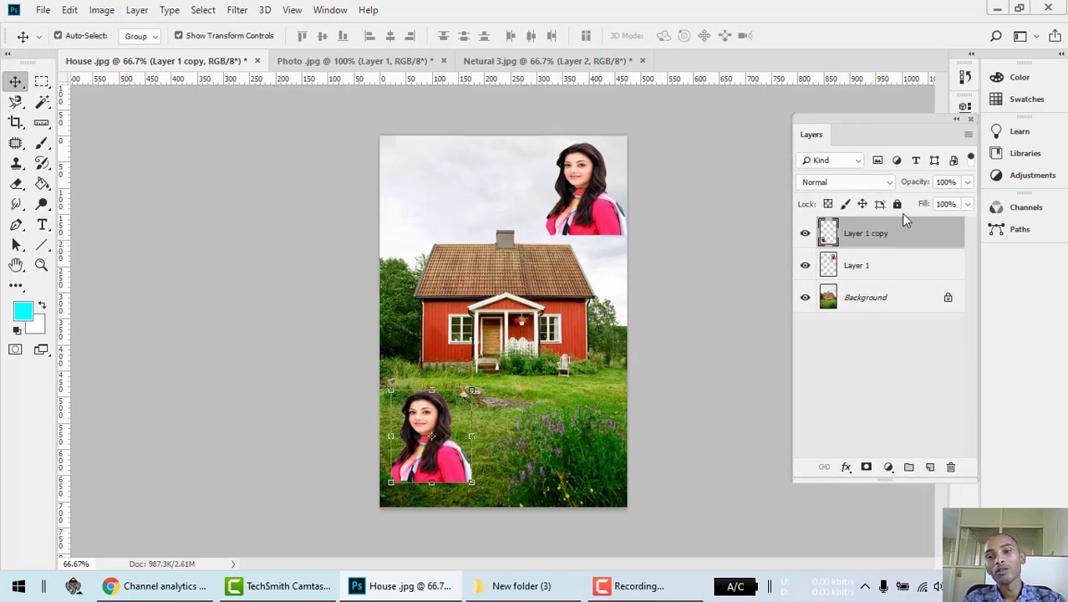
click(880, 271)
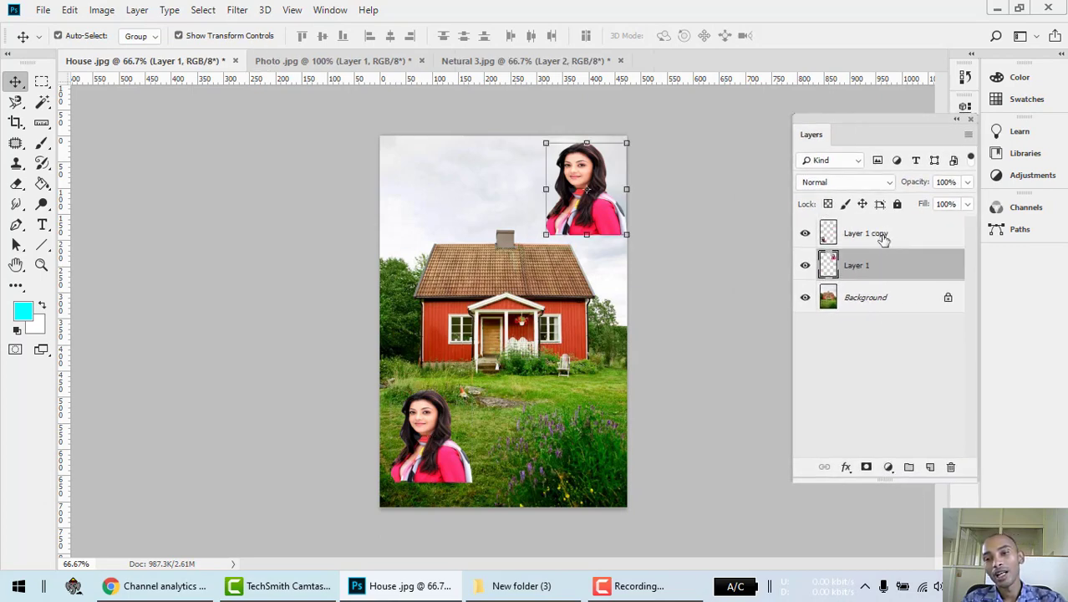
click(884, 239)
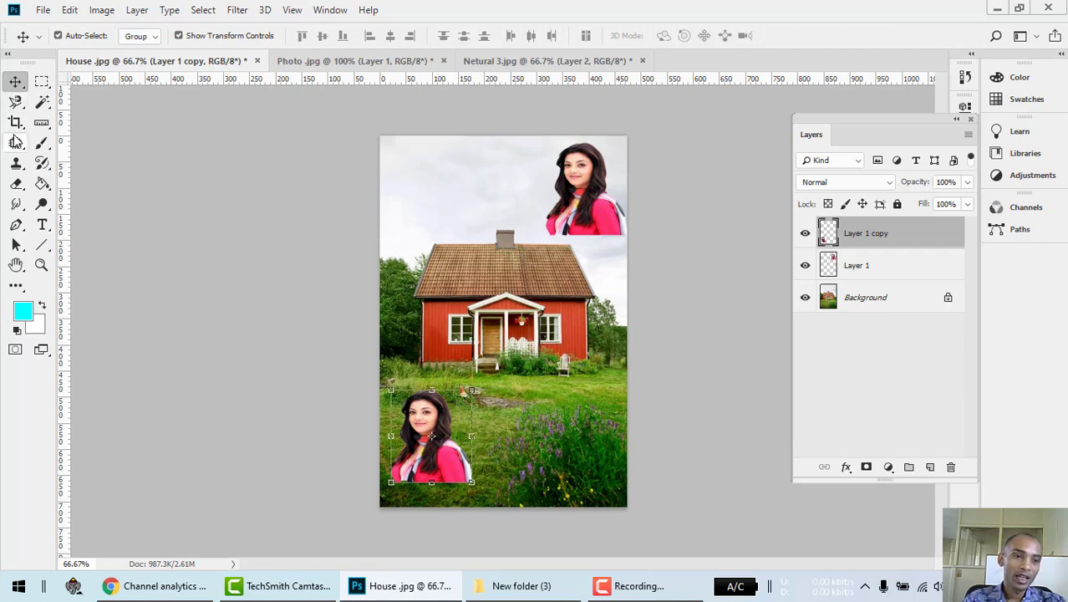
Draw a roughly circular freehand selection over the sky and the roof's upper-left part with the Lasso Tool
right_click(17, 105)
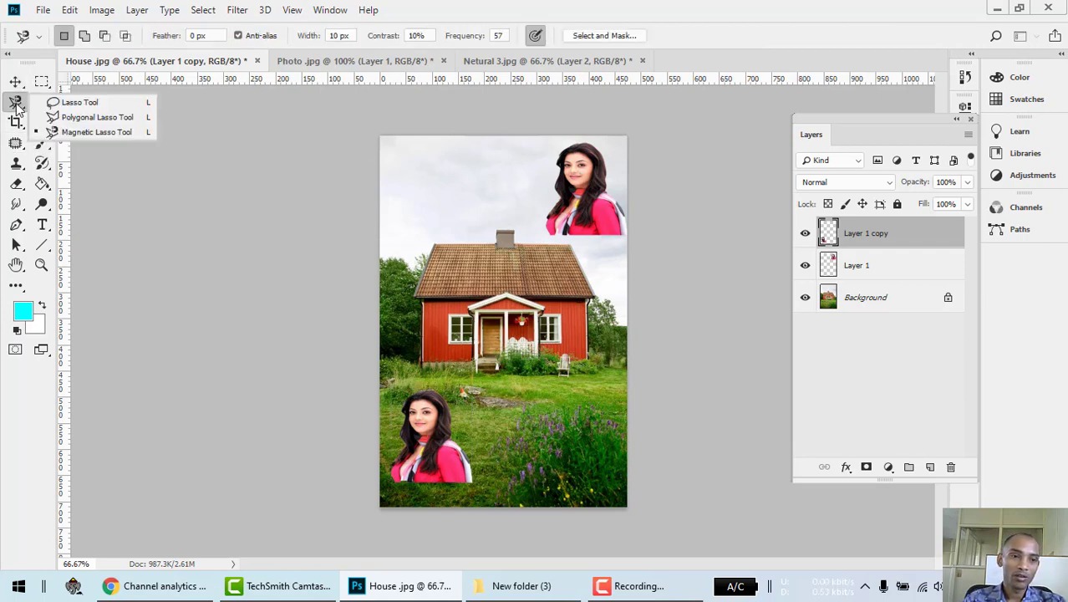
click(84, 111)
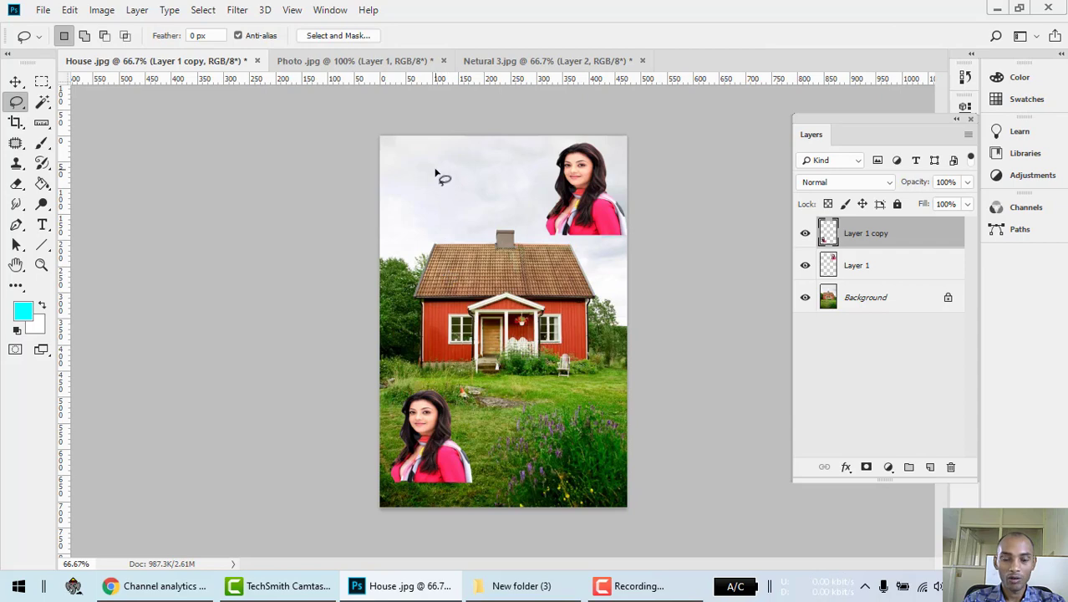
mouse_move(435, 172)
mouse_down()
mouse_move(406, 191)
mouse_move(400, 212)
mouse_move(410, 242)
mouse_up()
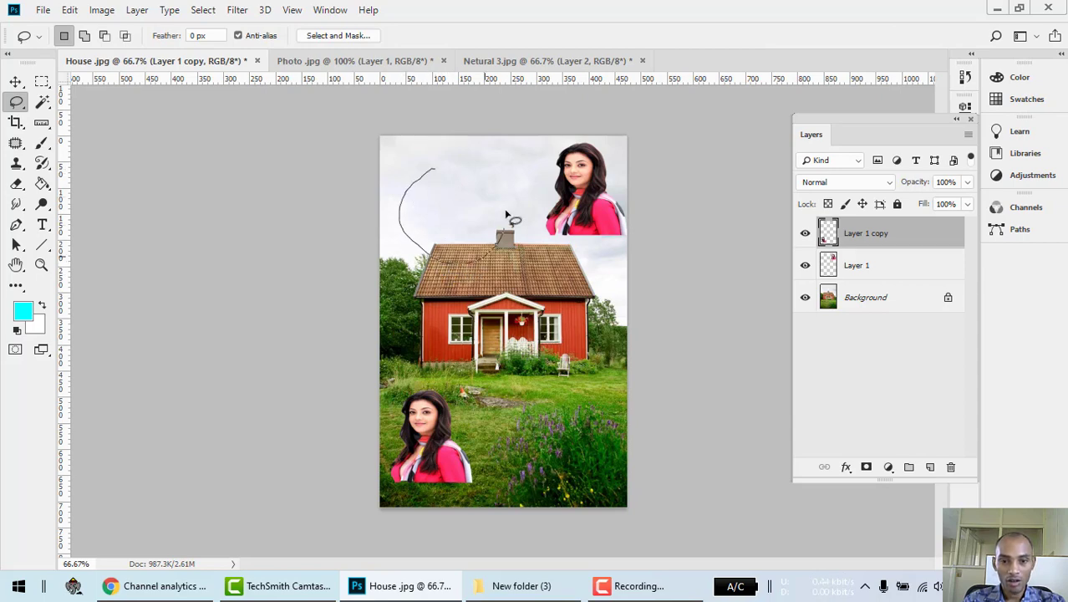
mouse_move(506, 215)
mouse_down()
mouse_move(486, 181)
mouse_move(434, 173)
mouse_up()
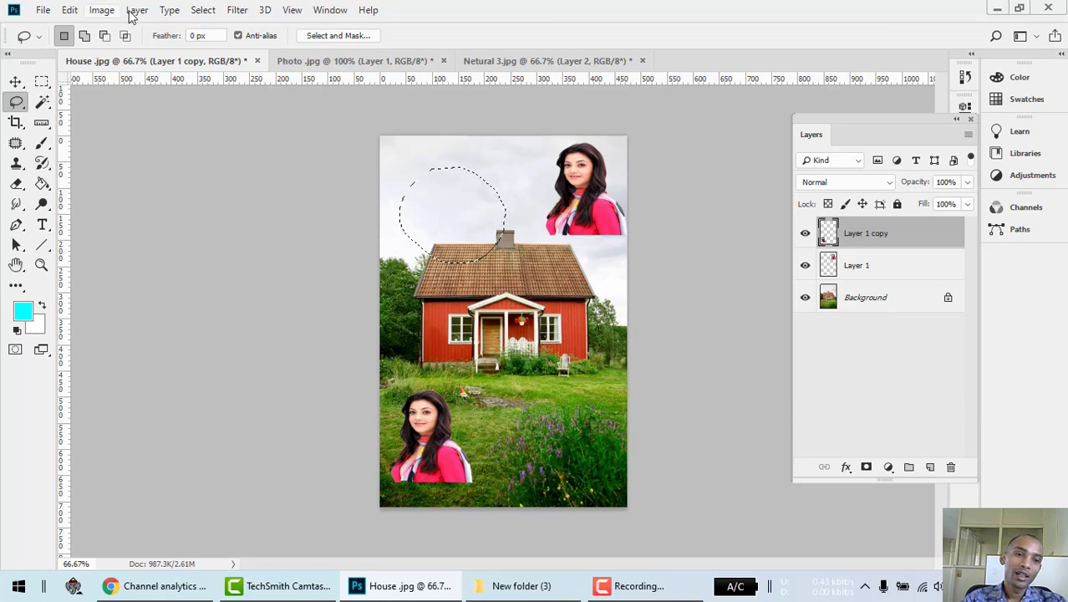
Try to copy the lassoed sky-and-roof area while Layer 1 copy is the active layer
click(75, 13)
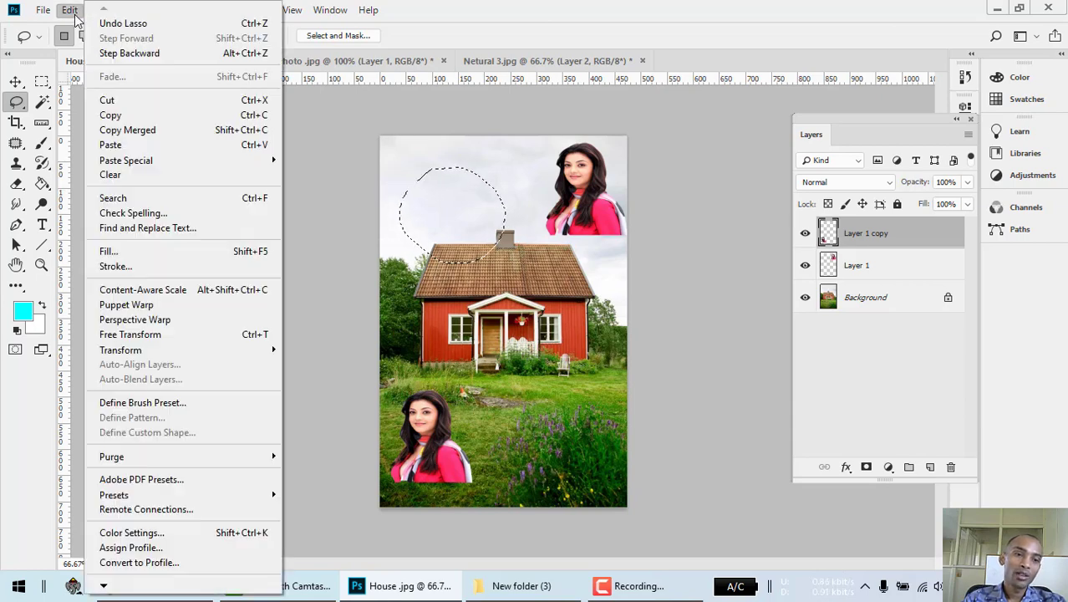
click(131, 116)
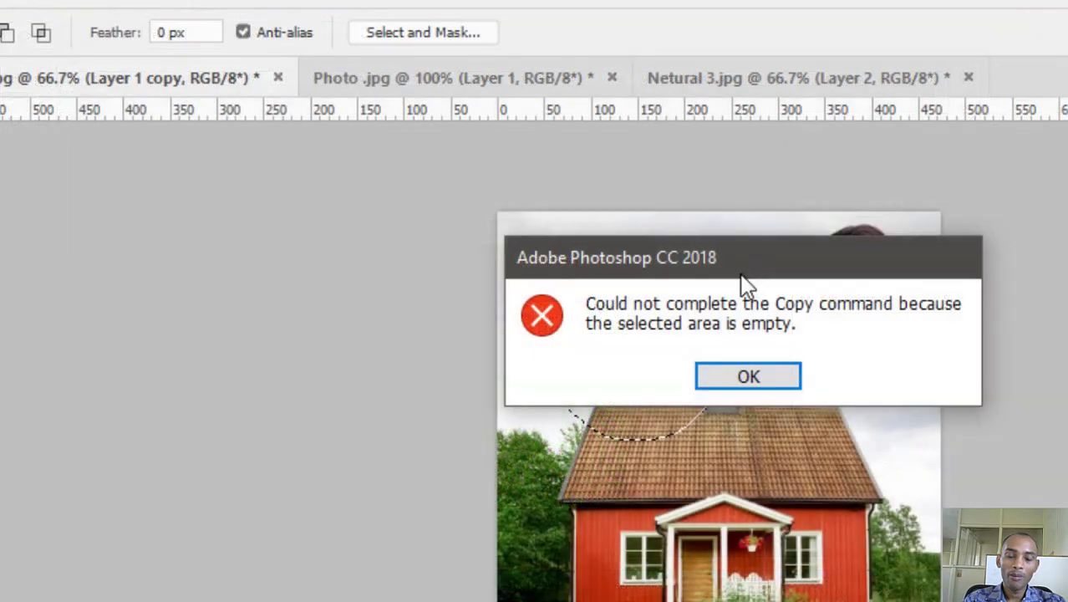
drag(516, 174, 307, 180)
drag(365, 294, 311, 185)
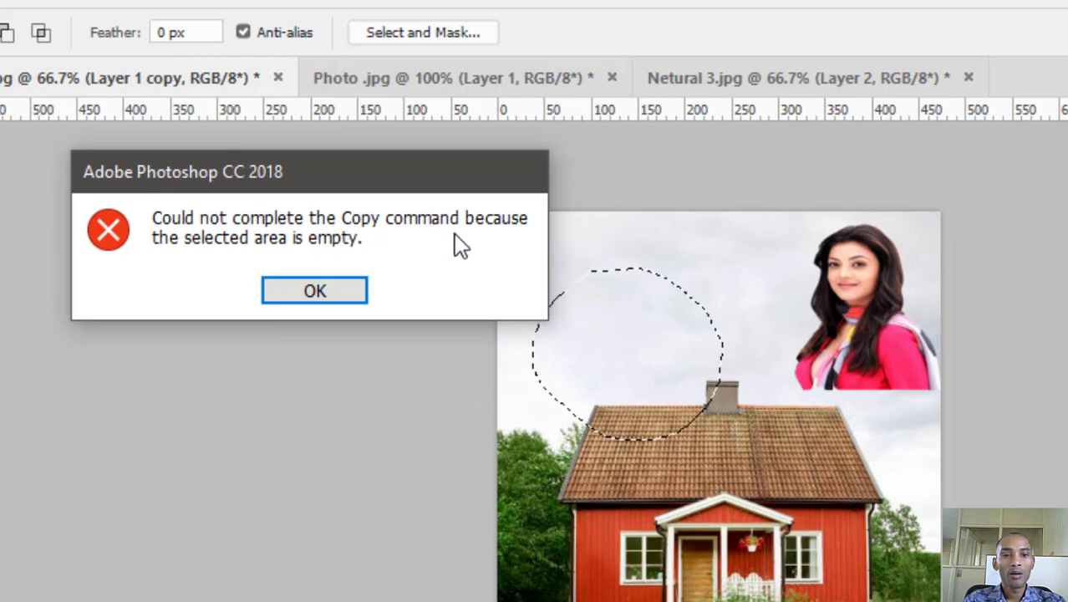
click(279, 285)
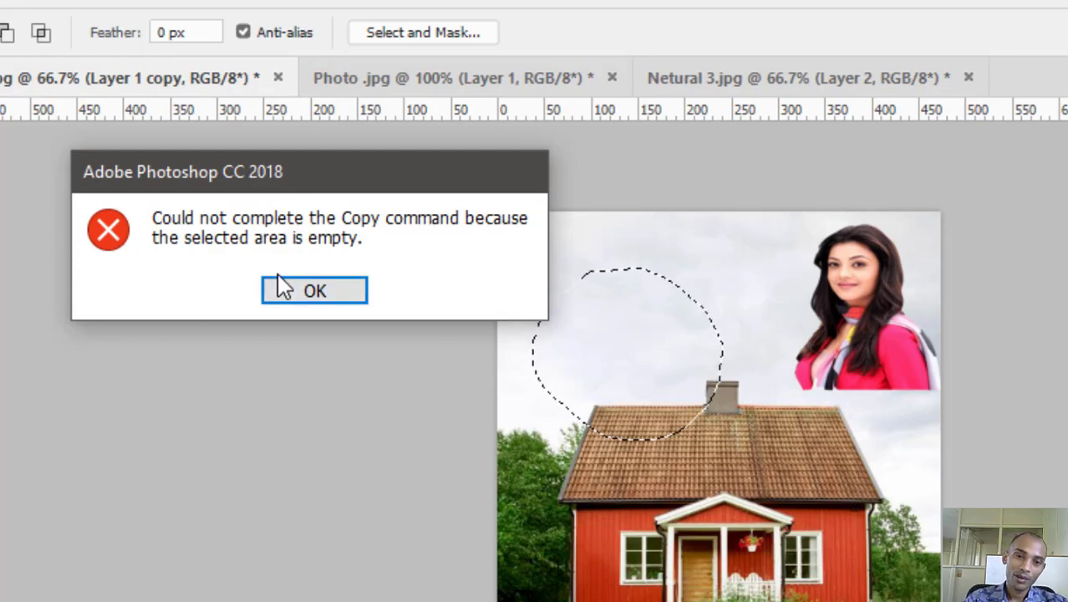
Dismiss the copy error, make the Background layer active, and clear the existing lasso selection
drag(360, 192, 271, 142)
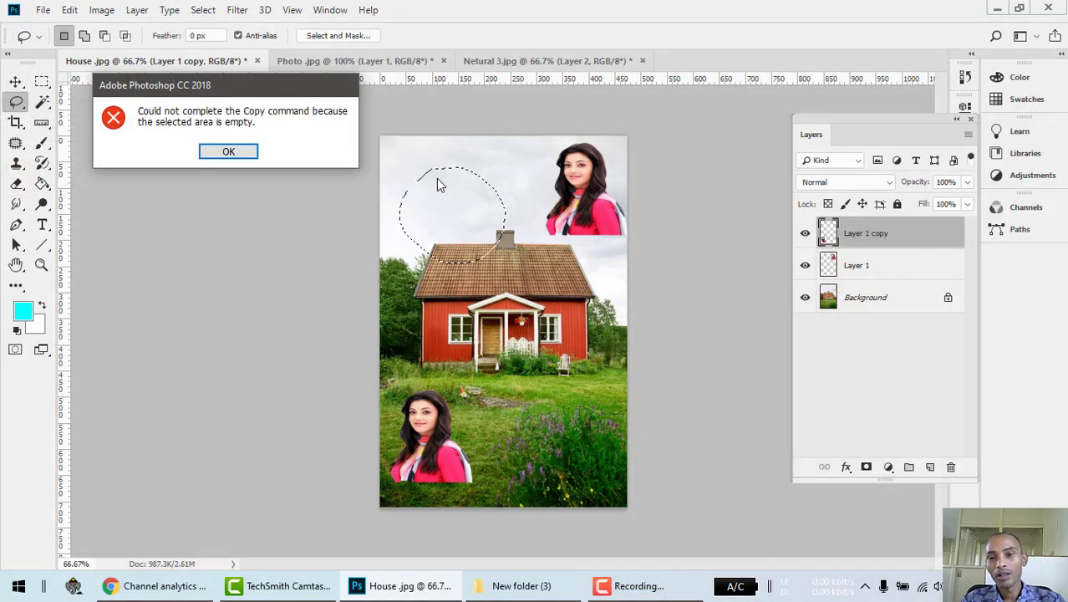
click(229, 153)
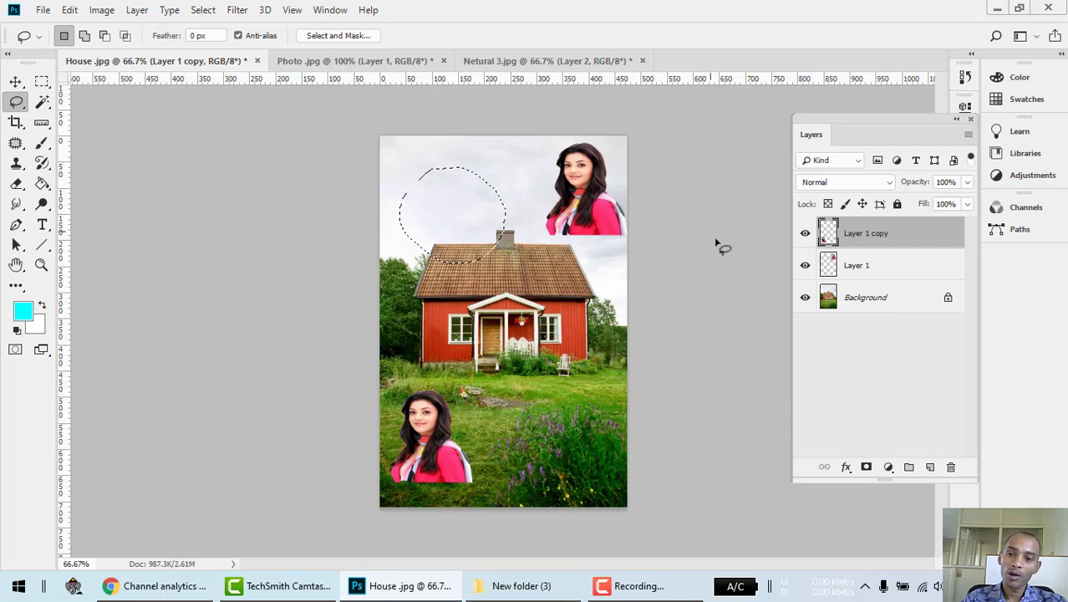
click(875, 304)
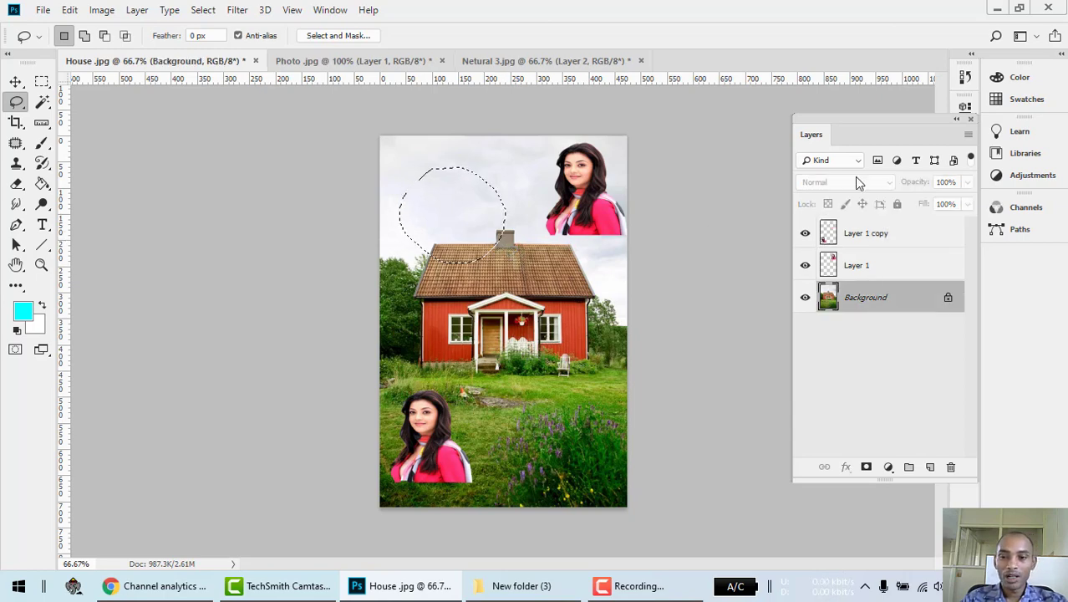
key(ctrl+d)
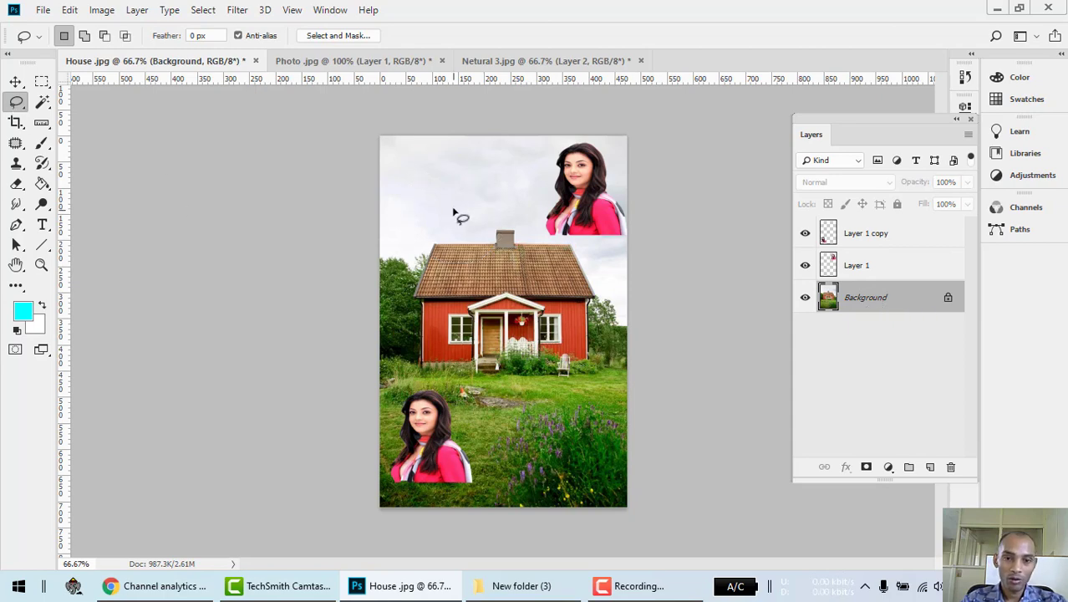
Lasso a roughly circular area over the sky, trees and roof's left part on the Background layer, and copy and paste it as a new layer
mouse_move(454, 210)
mouse_down()
mouse_move(400, 227)
mouse_move(399, 276)
mouse_move(429, 303)
mouse_move(466, 306)
mouse_move(505, 264)
mouse_move(498, 238)
mouse_move(467, 207)
mouse_move(439, 215)
mouse_up()
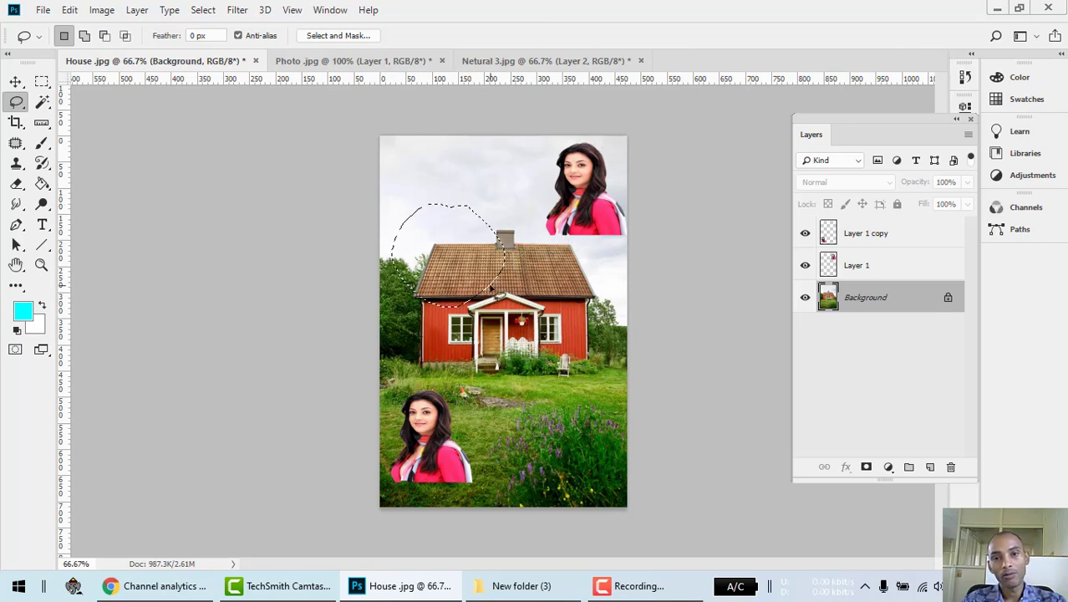
click(70, 10)
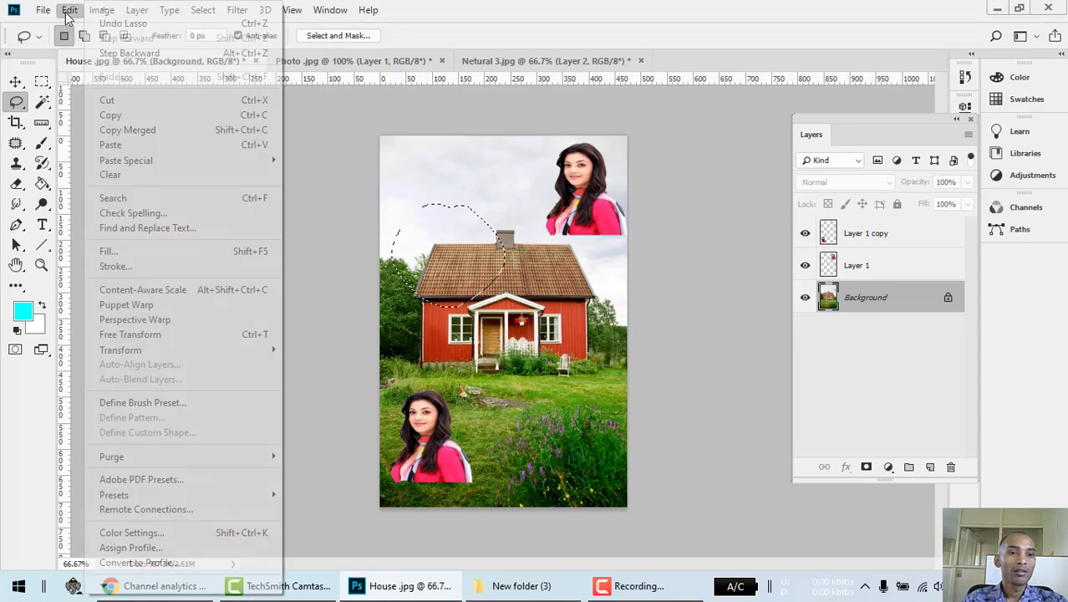
click(115, 115)
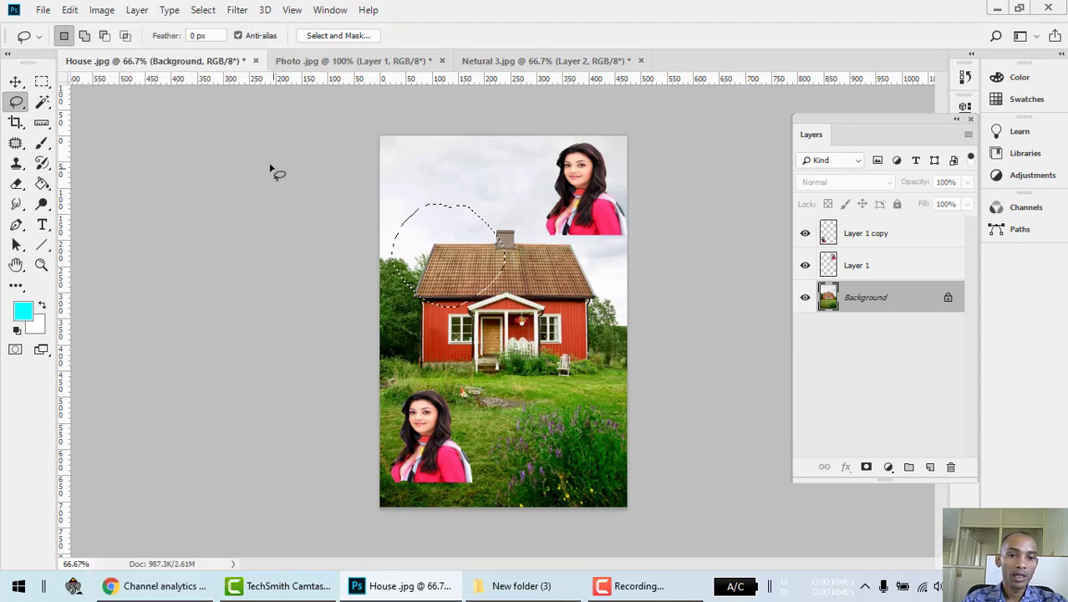
click(73, 10)
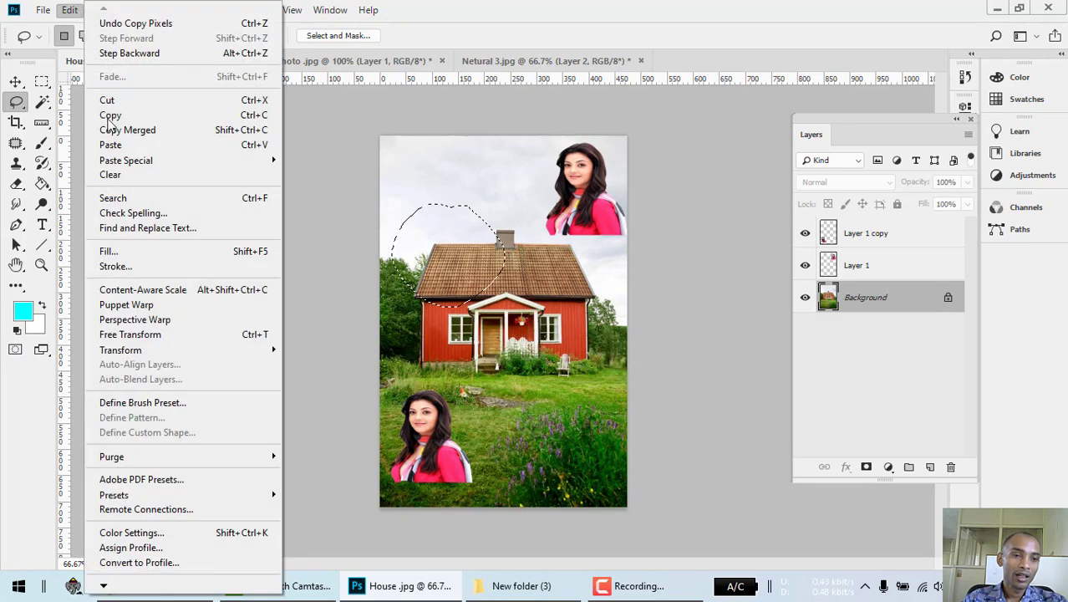
click(149, 146)
Move the pasted sky-and-roof piece slightly upward with the Move Tool, and undo the move
click(16, 83)
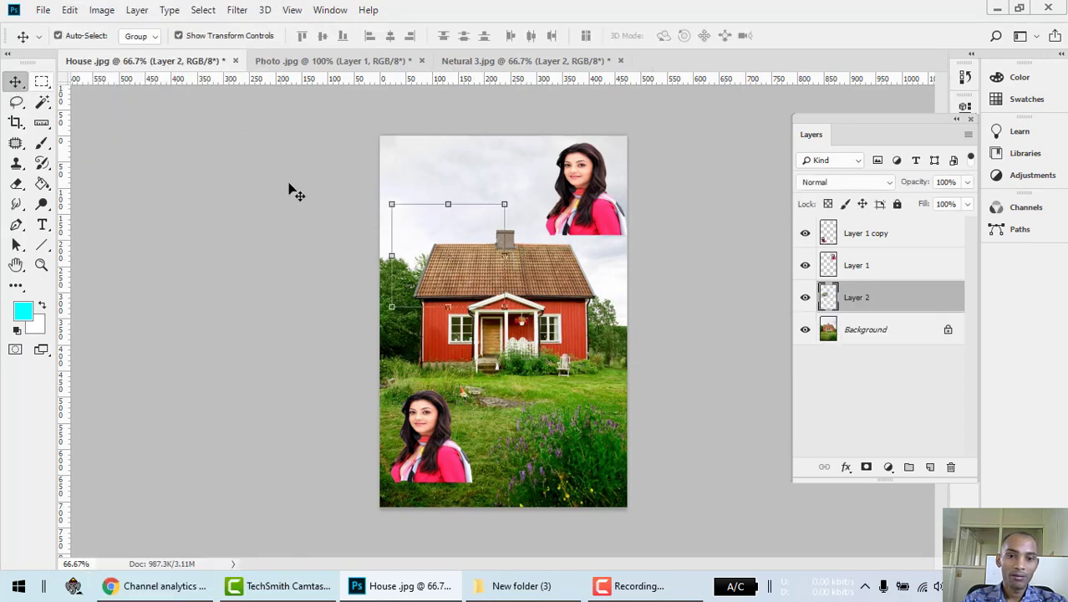
mouse_move(454, 245)
mouse_down()
mouse_move(493, 227)
mouse_move(539, 309)
mouse_move(565, 426)
mouse_move(522, 383)
mouse_move(459, 281)
mouse_move(462, 241)
mouse_up()
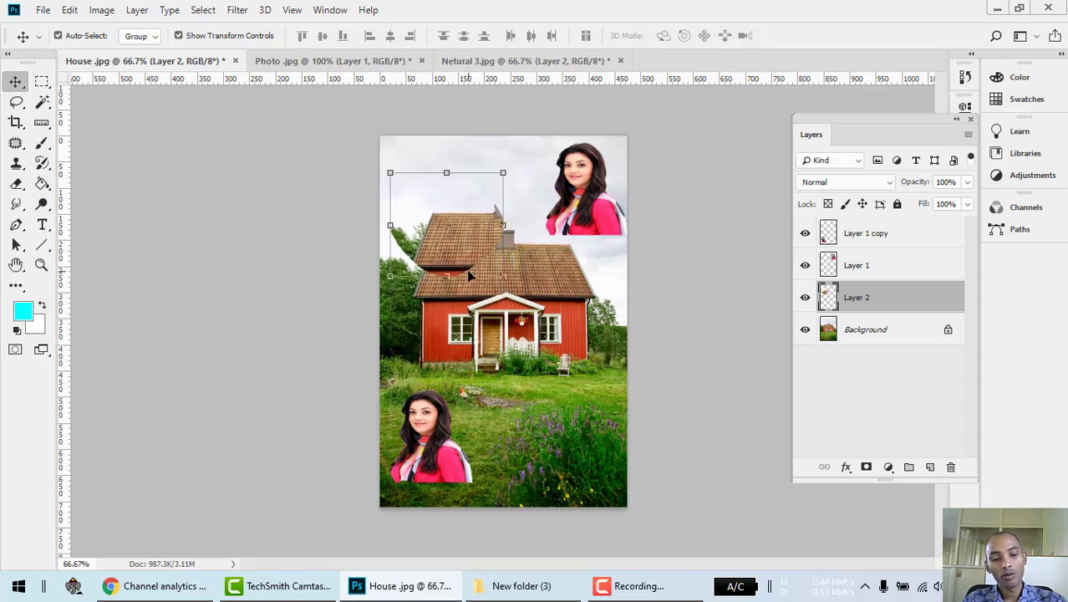
key(ctrl+z)
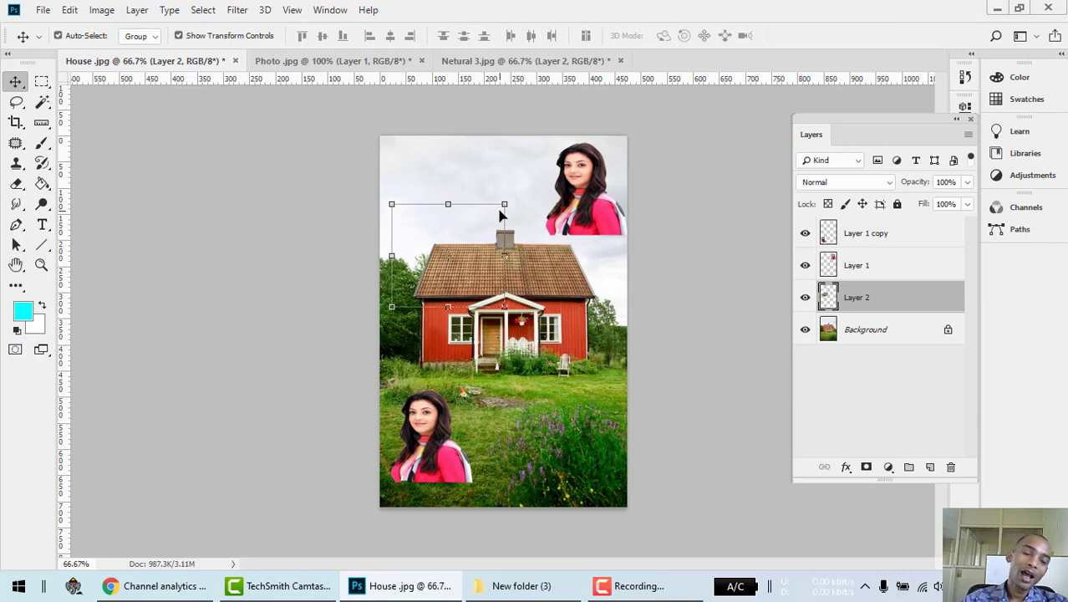
Switch back to the freehand Lasso Tool and close the list of lasso variants
click(16, 102)
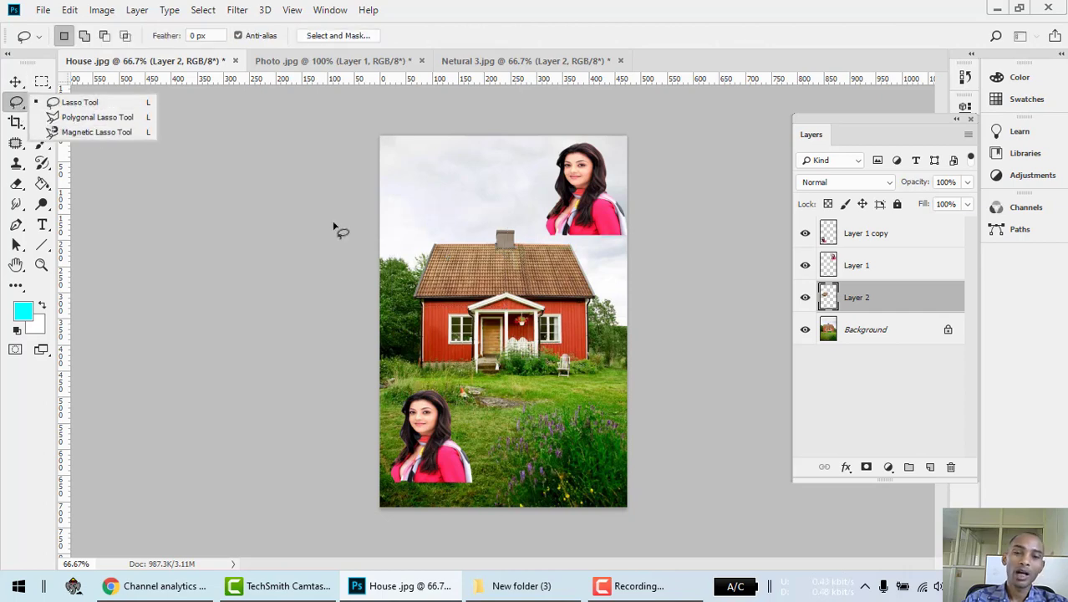
click(492, 332)
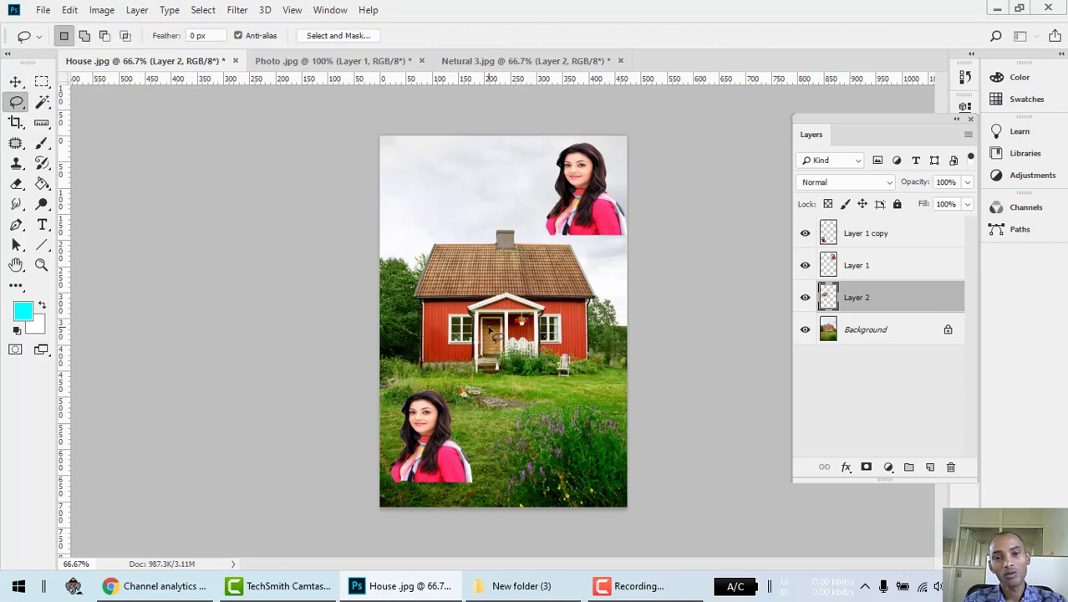